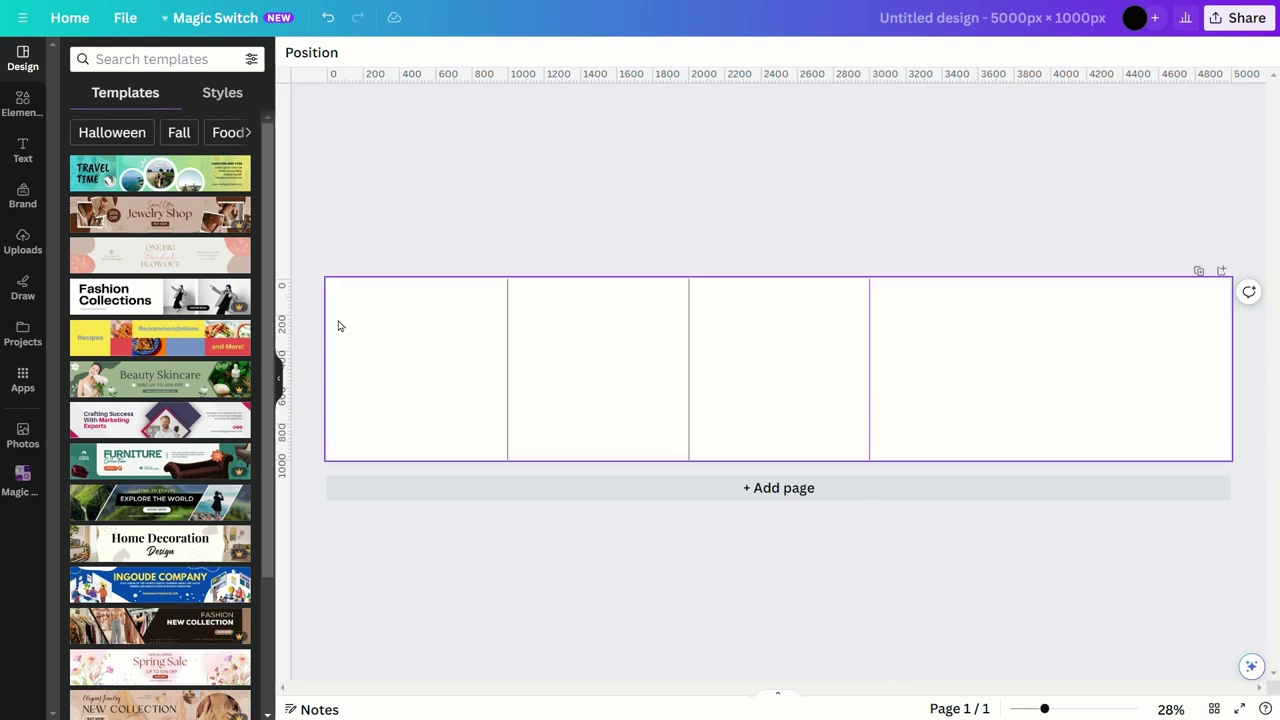
- Place a vertical guide at 4000 px and fill the page background with the 90° linear gradient #0097b2 to #7ed957
drag(290, 328, 1058, 338)
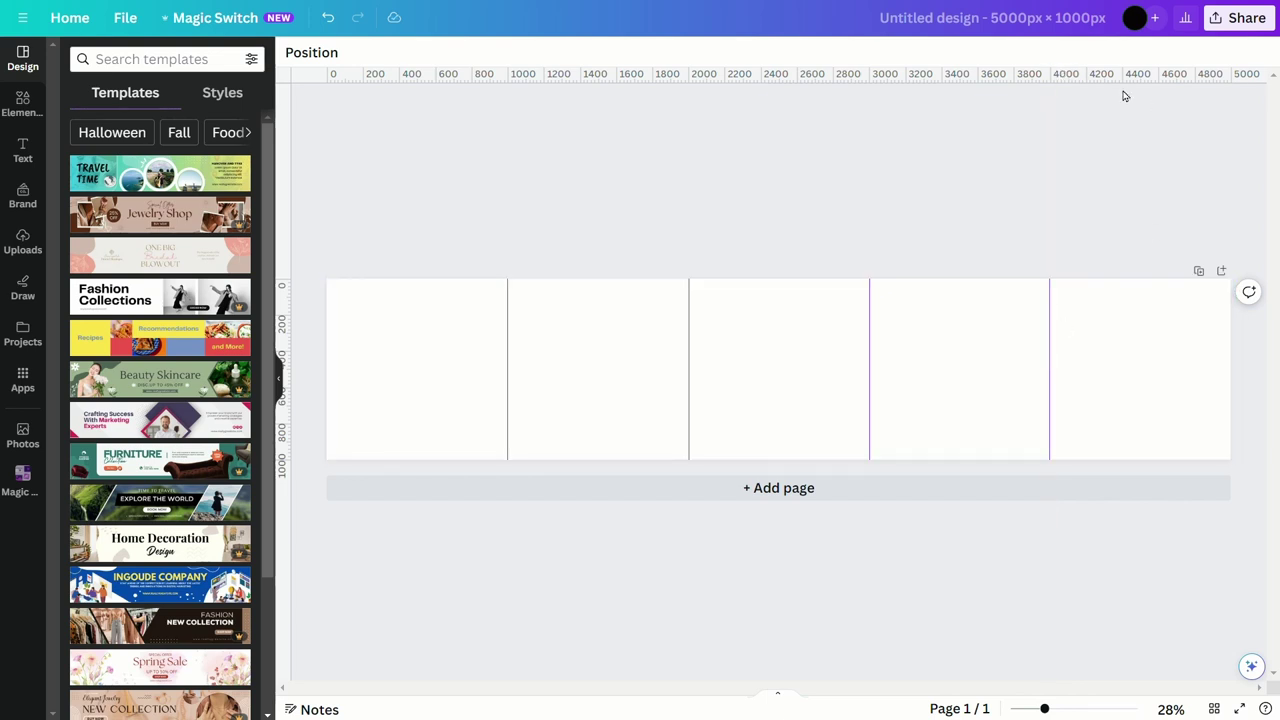
click(23, 104)
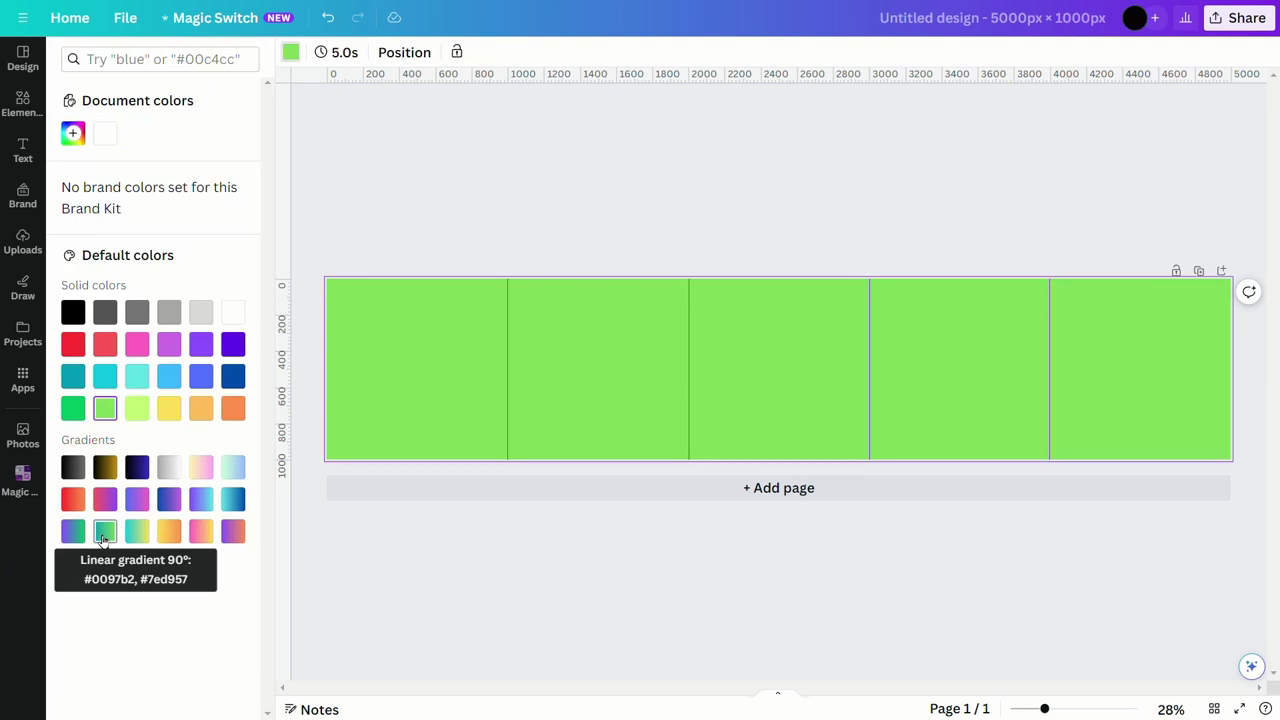
click(105, 532)
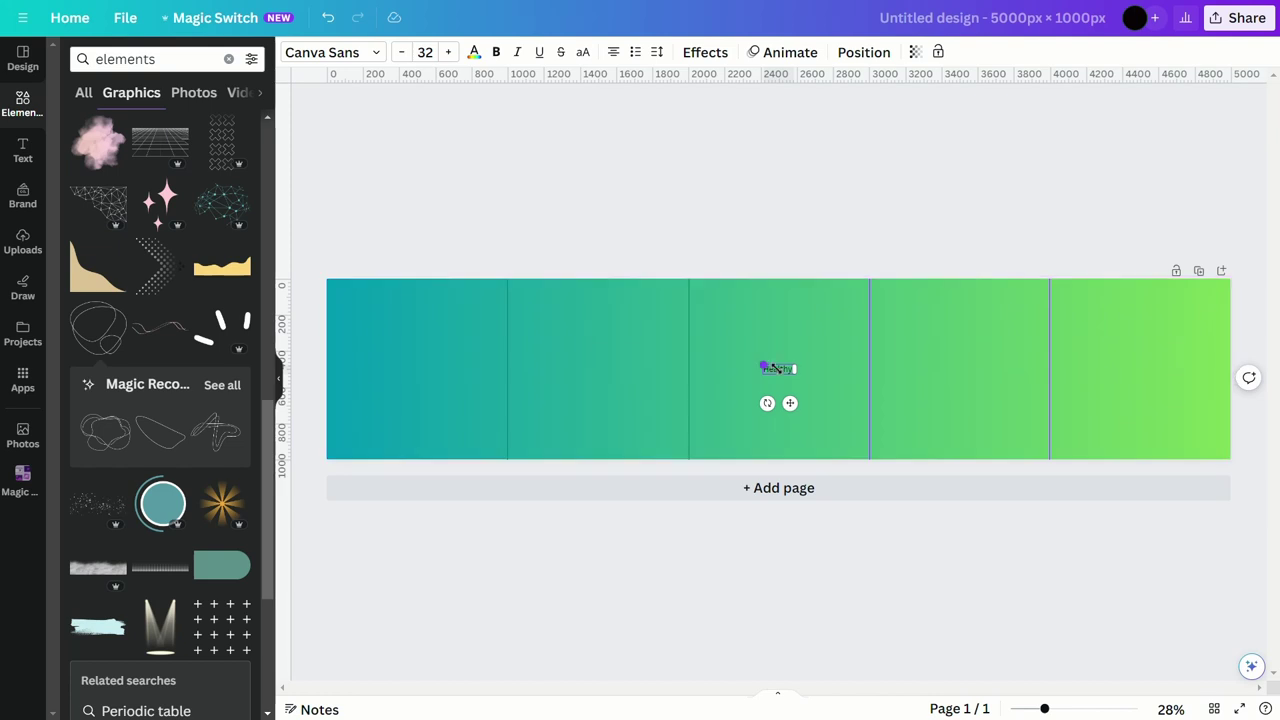
- Enlarge the "Healthy" text and place it tilted upward in the upper part of the first section
drag(762, 365, 632, 297)
click(760, 271)
mouse_move(748, 352)
mouse_down()
mouse_move(549, 349)
mouse_move(455, 313)
mouse_up()
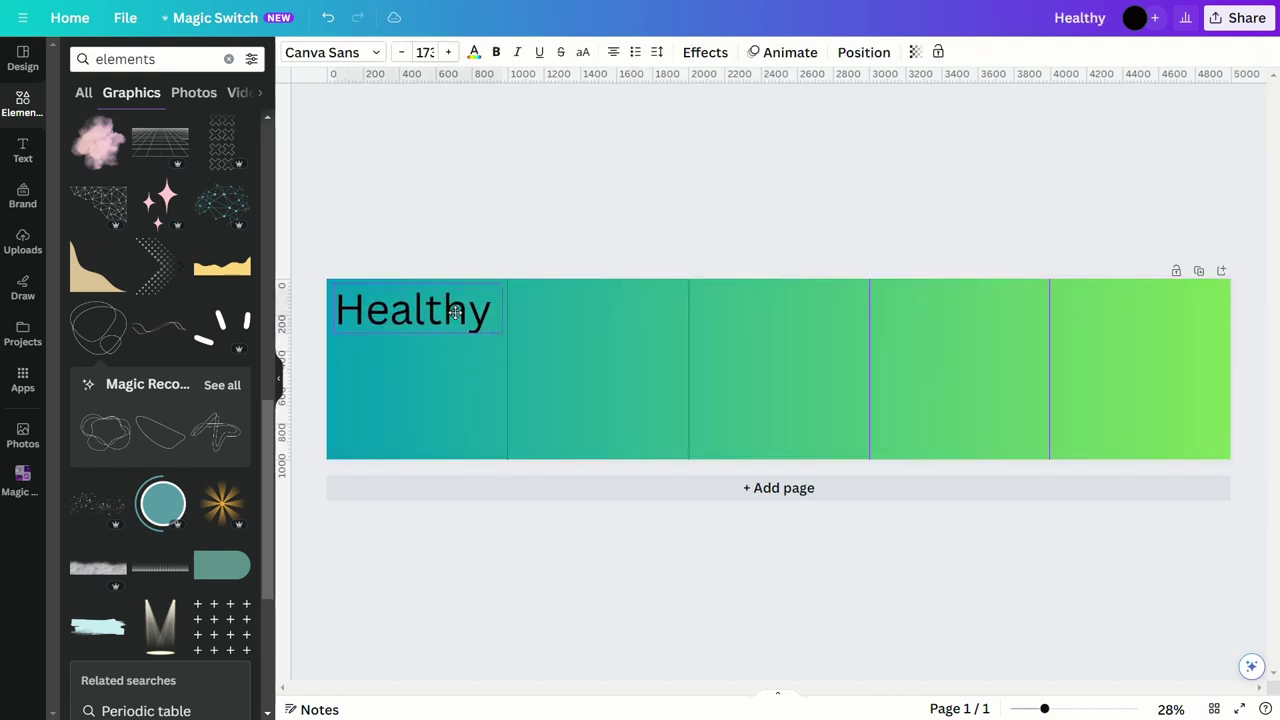
mouse_move(417, 357)
mouse_down()
mouse_move(491, 343)
mouse_move(451, 357)
mouse_up()
- Add the text "Breakfast" and place it beneath "Healthy" in the first section with a matching tilt
text(tBr)
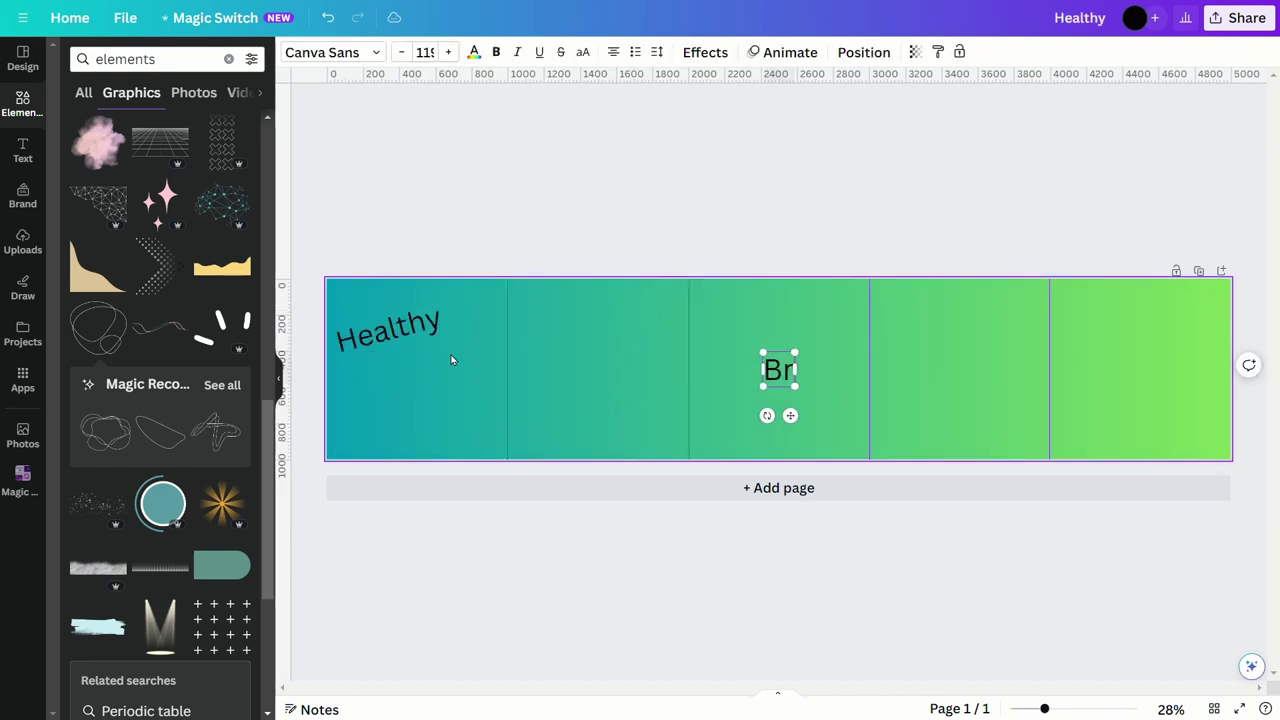
text(eakfffafst)
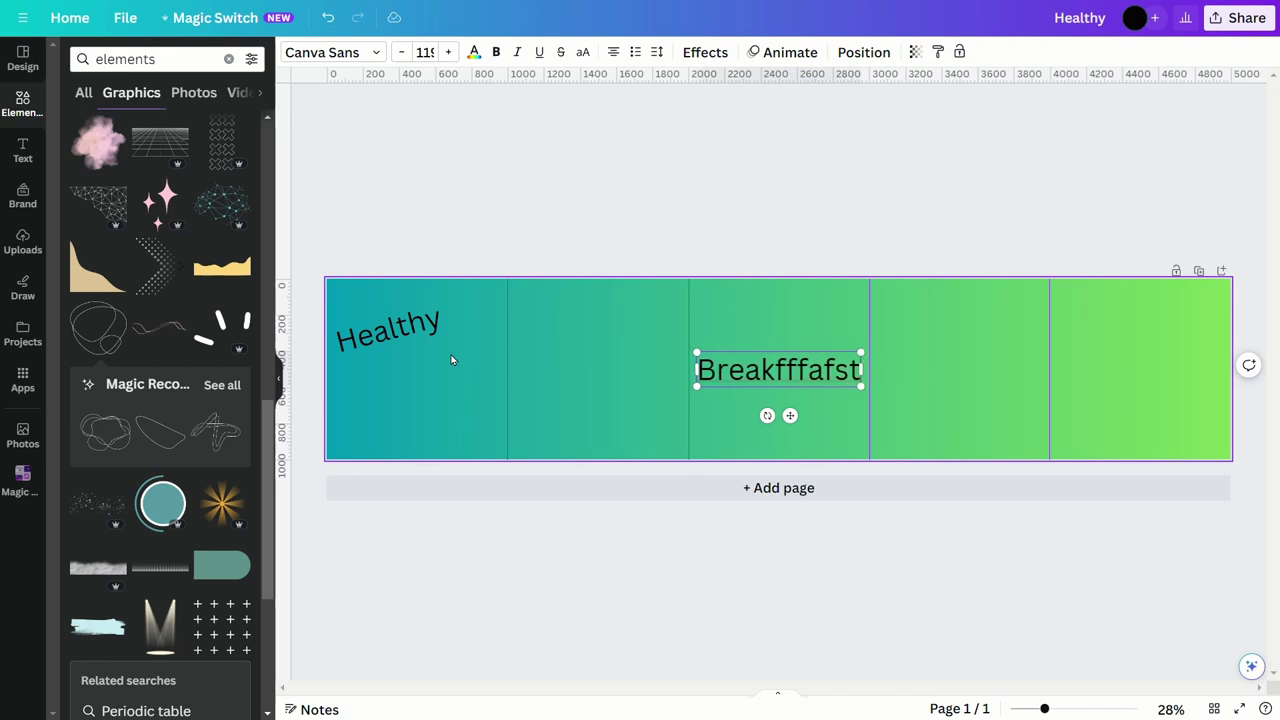
drag(778, 370, 410, 374)
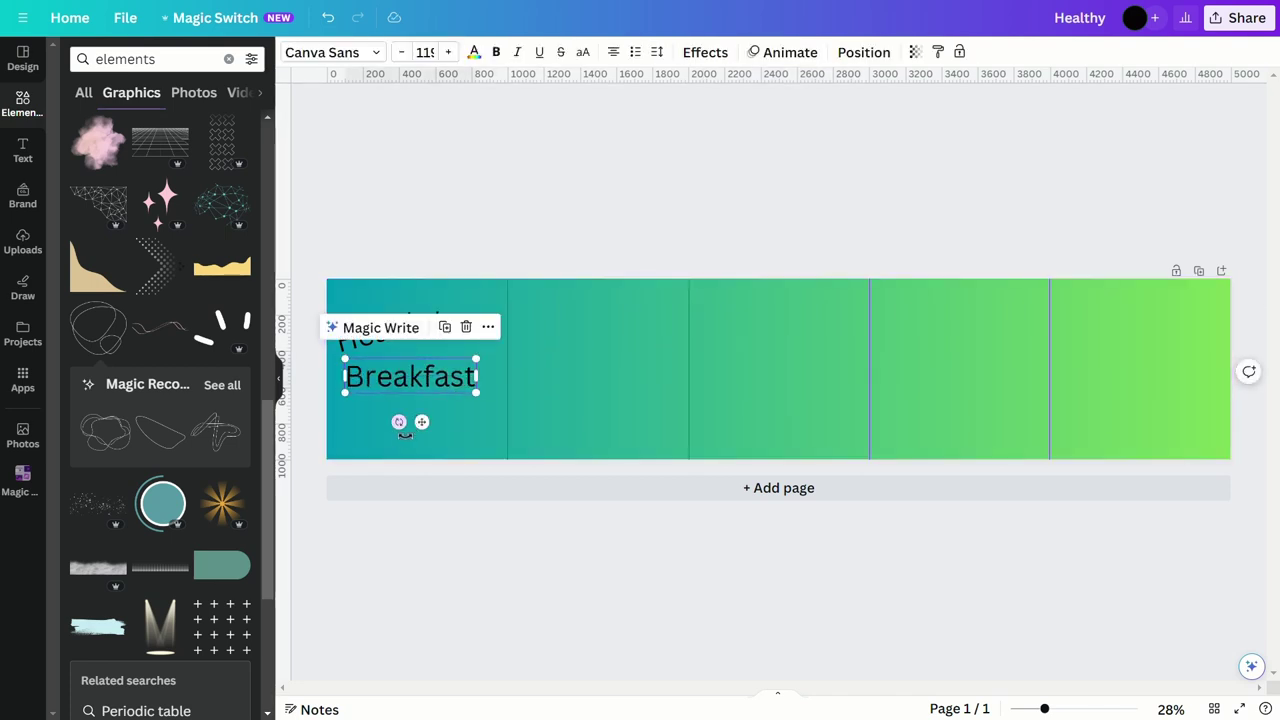
drag(400, 423, 422, 432)
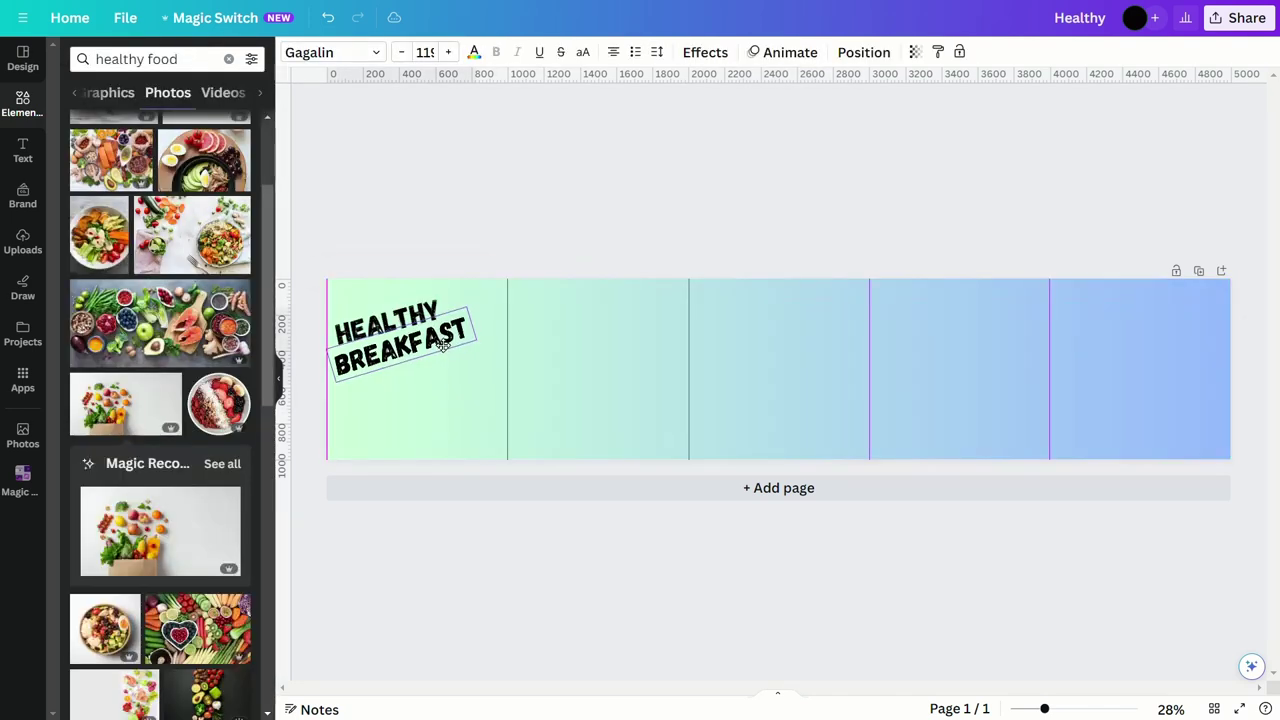
- Adjust the tilted "Breakfast" text slightly and try an Auriol font style on the "Healthy" text
click(460, 356)
drag(476, 340, 480, 337)
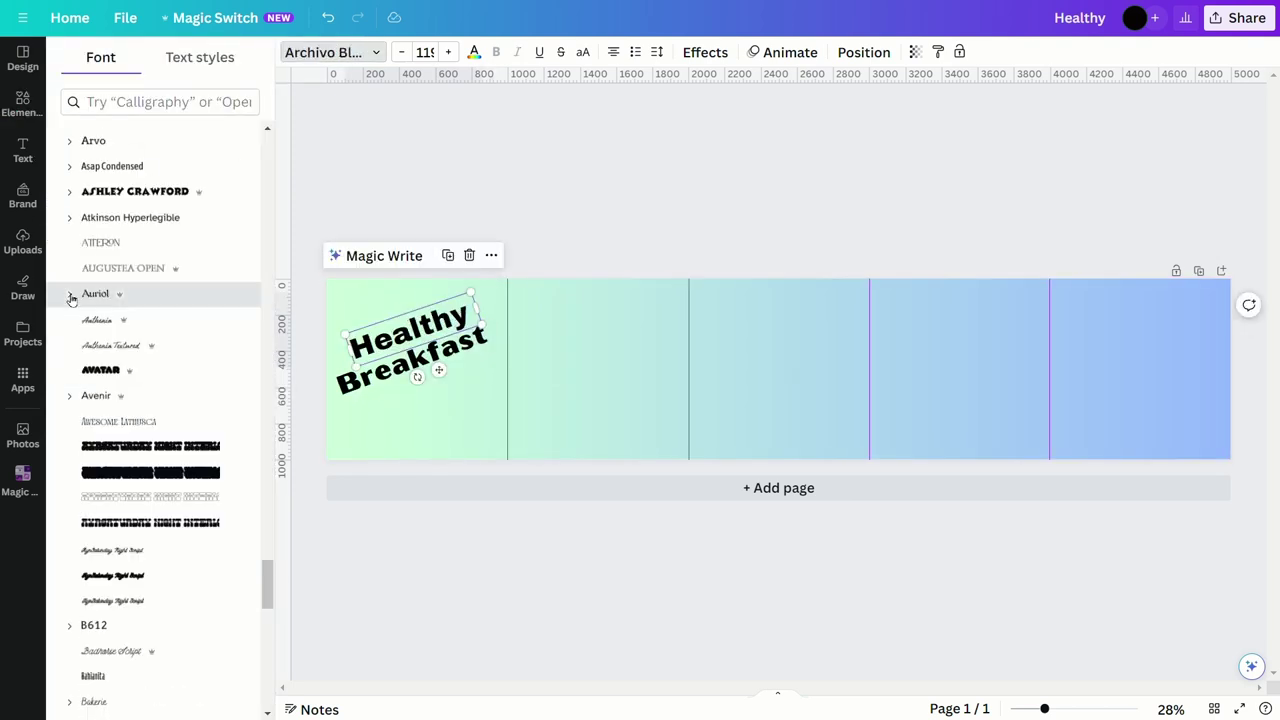
click(70, 293)
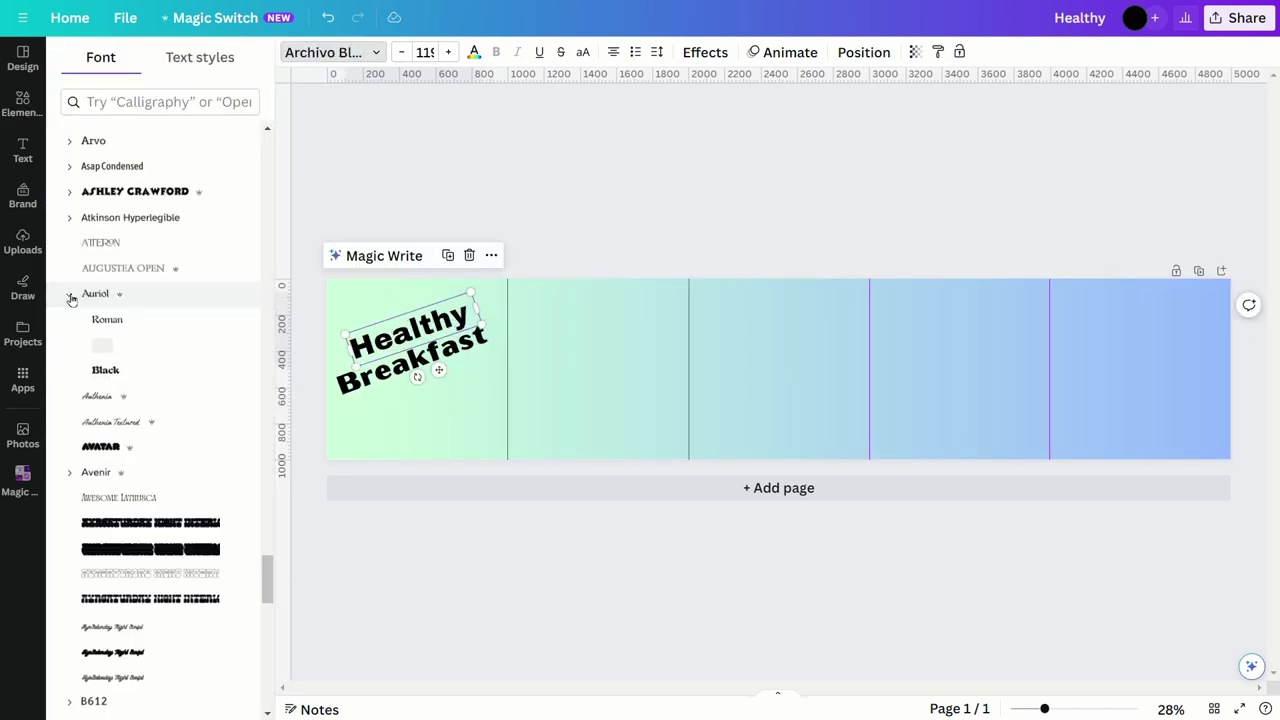
click(134, 345)
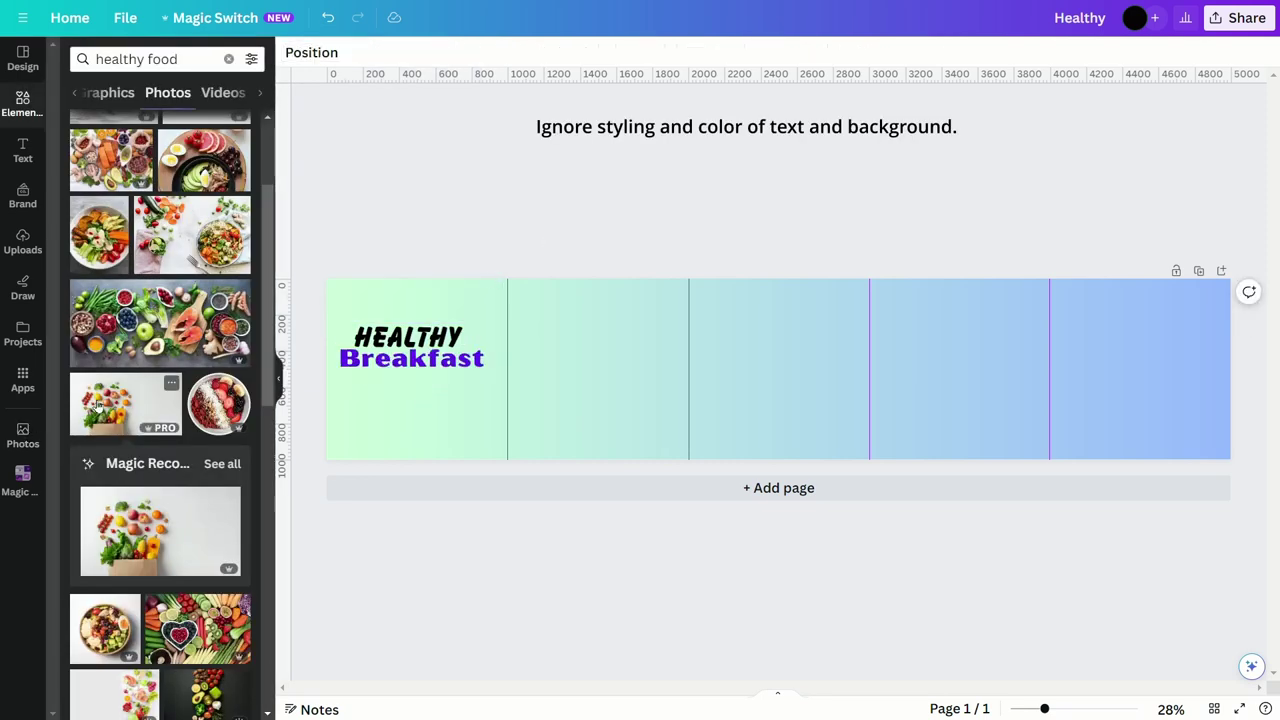
- Insert the photo of the paper bag with vegetables, remove its background and place it low in the first section
click(97, 404)
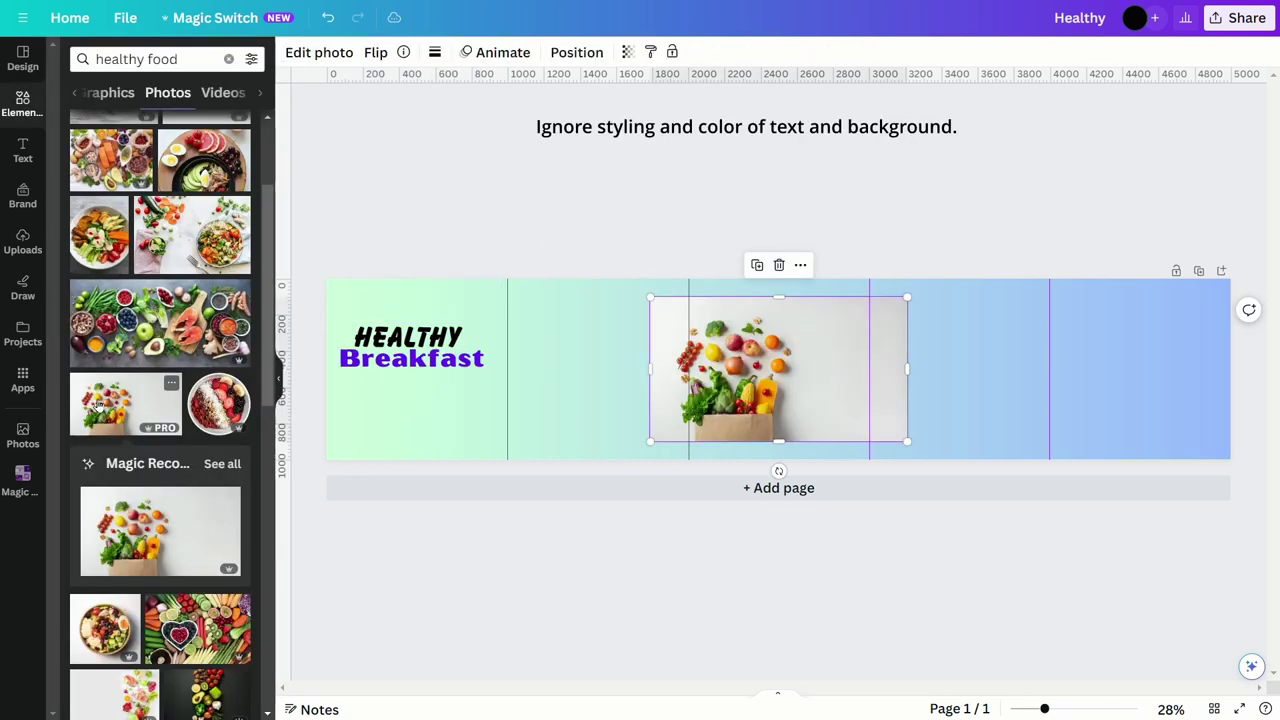
click(319, 52)
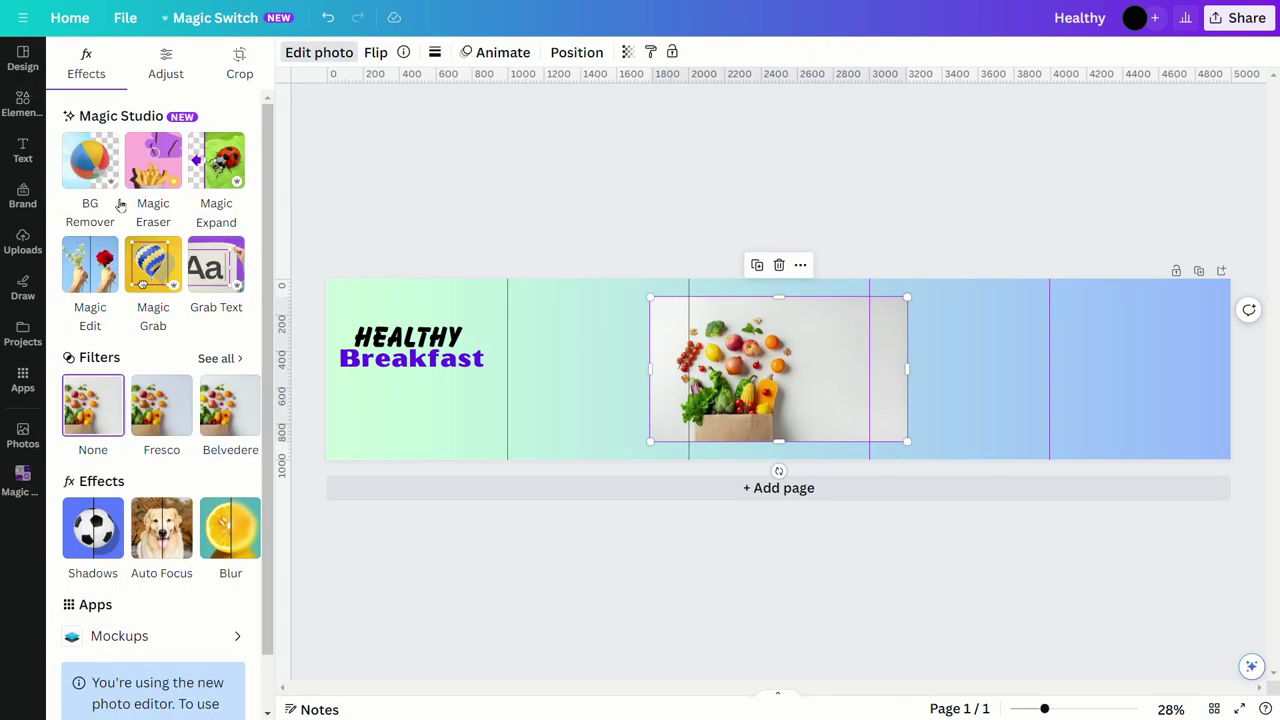
click(100, 165)
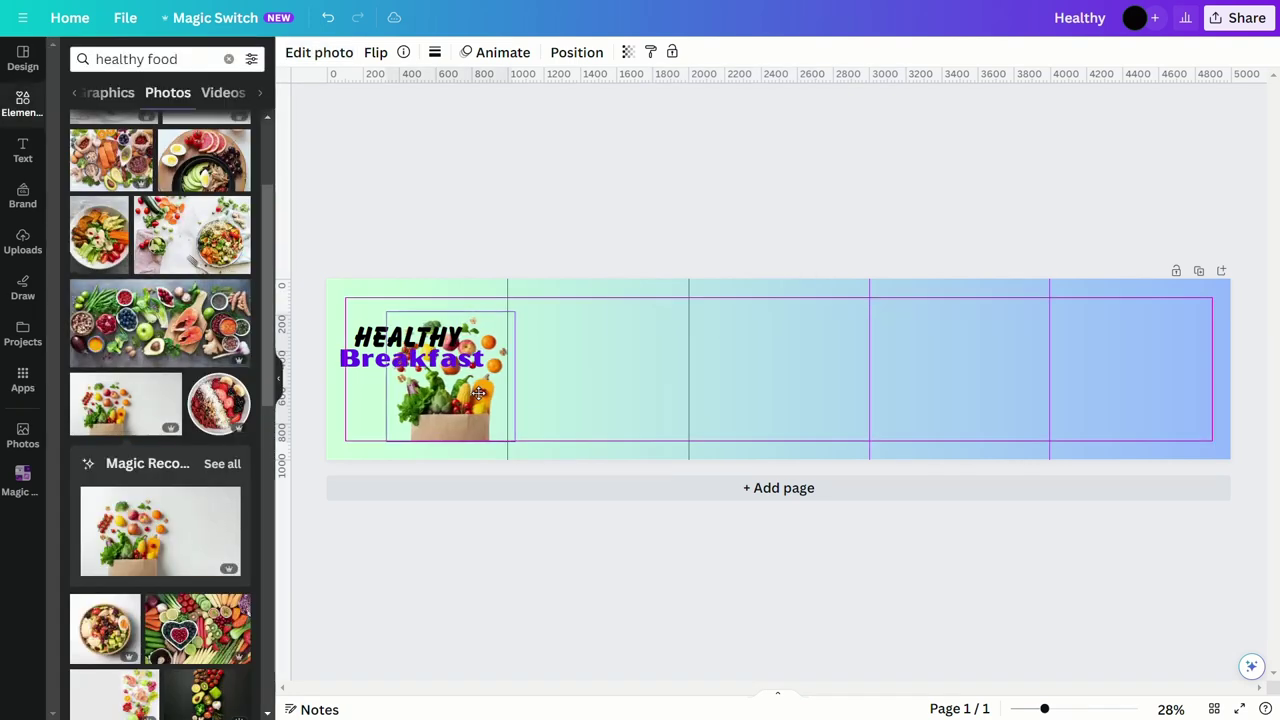
mouse_move(428, 372)
mouse_down()
mouse_move(400, 385)
mouse_move(436, 410)
mouse_up()
- Set the transparency of the vegetable bag photo to 57
click(628, 52)
mouse_move(609, 107)
mouse_down()
mouse_move(565, 113)
mouse_move(589, 117)
mouse_up()
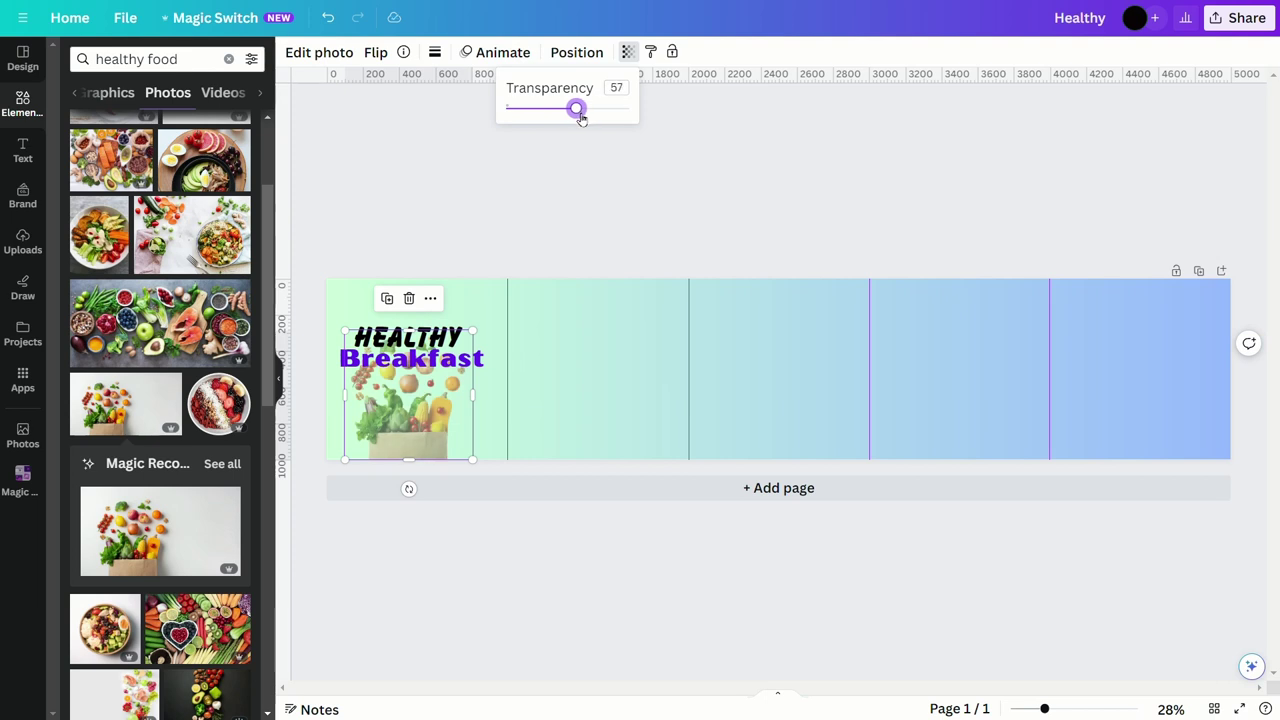
click(594, 214)
- Apply the Hollow text effect to "Breakfast" with a thickness of 88
click(432, 366)
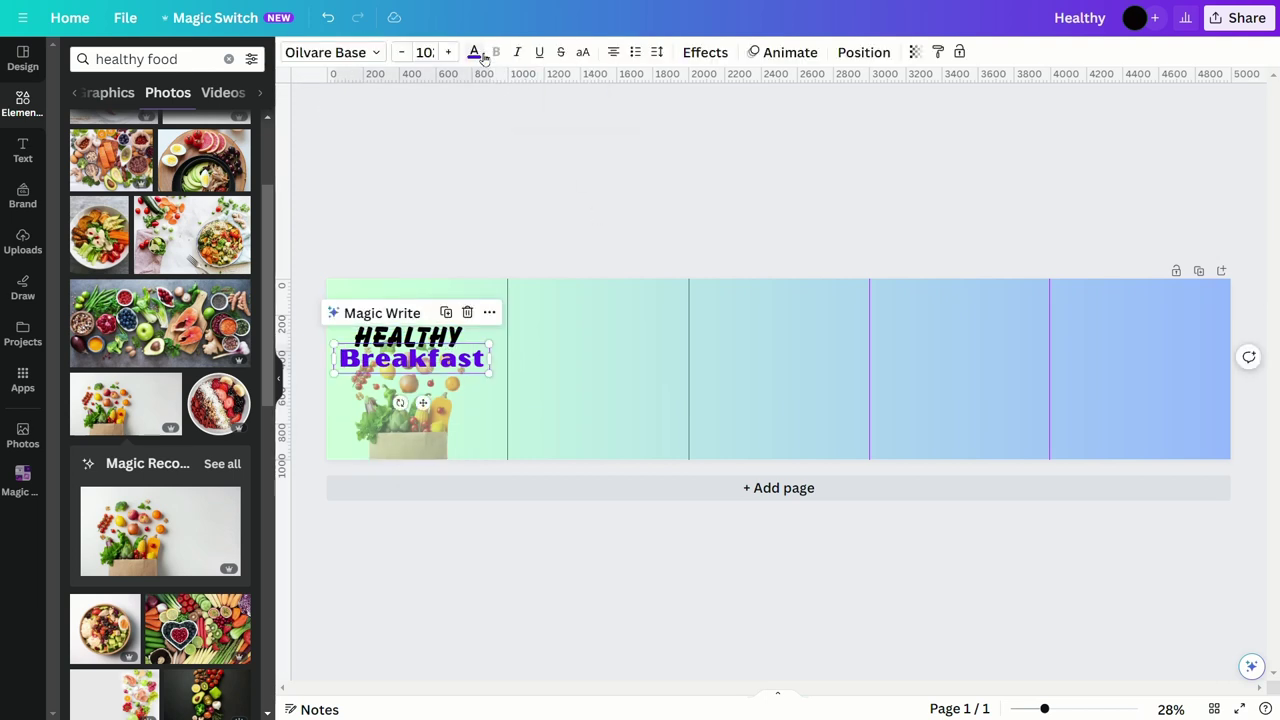
click(703, 52)
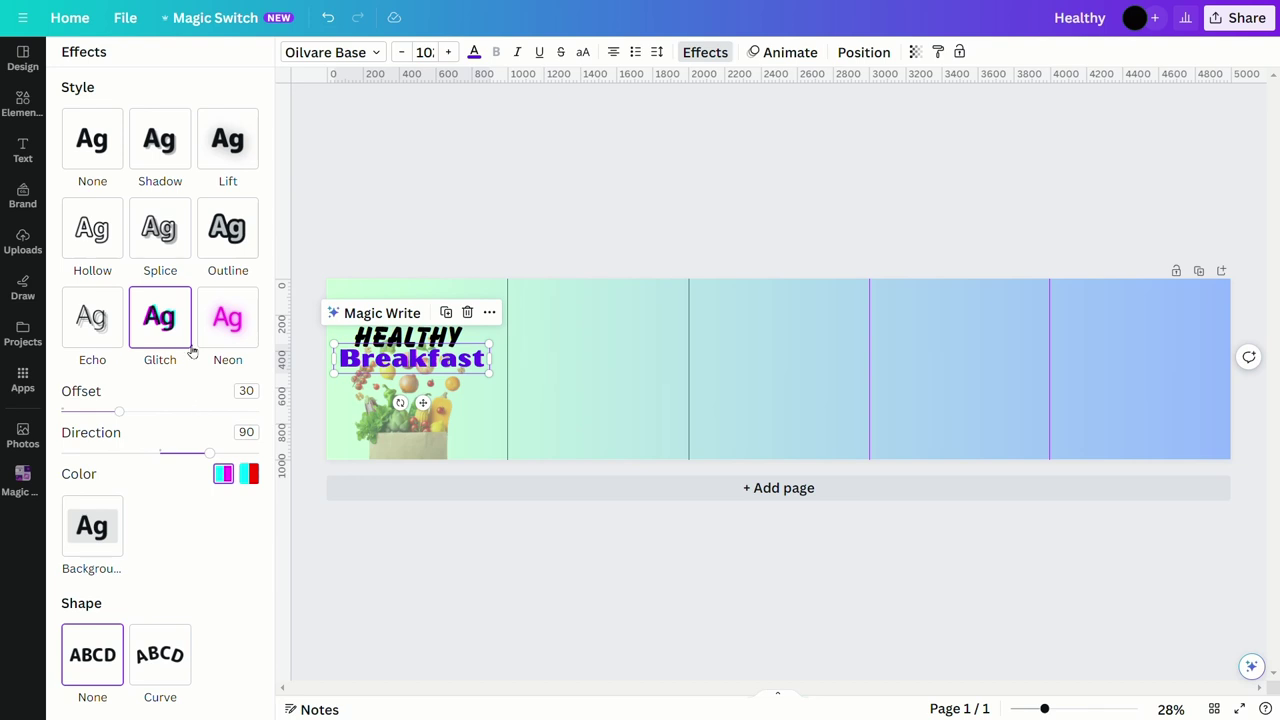
click(104, 242)
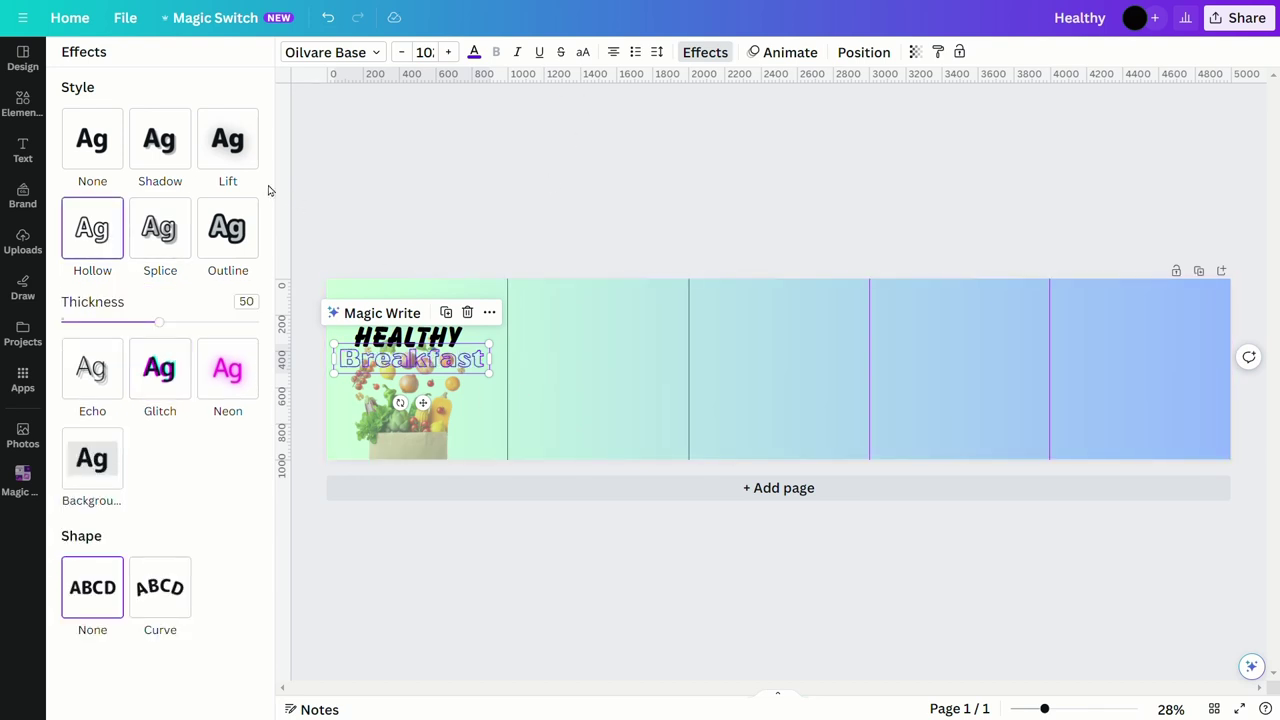
drag(166, 327, 240, 328)
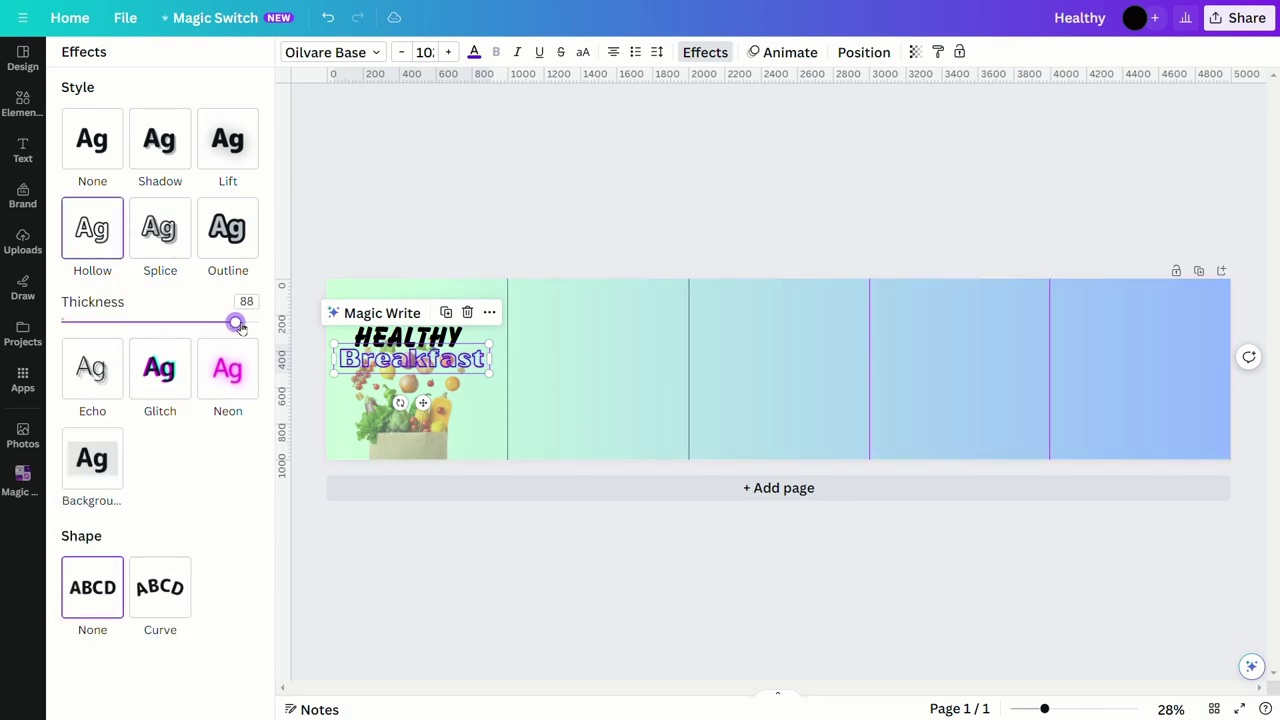
- Set the "Breakfast" text colour to black and nudge the "Healthy" and "Breakfast" texts slightly upward
click(476, 52)
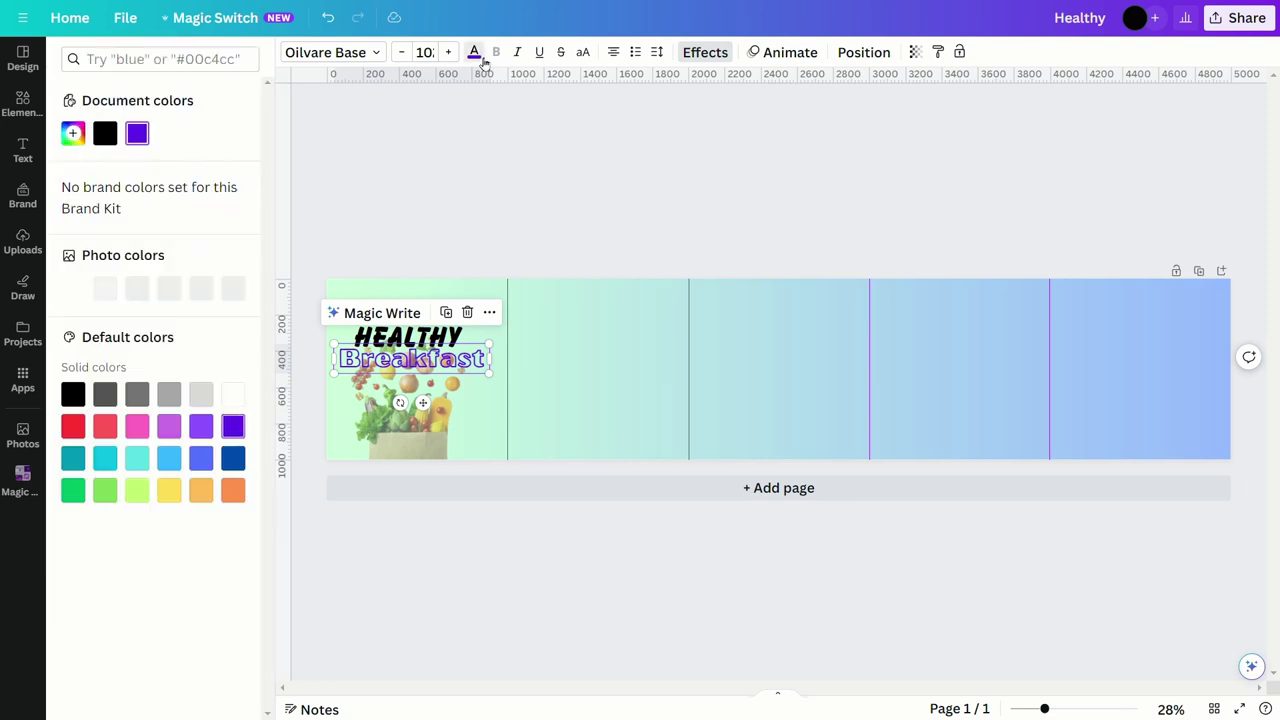
click(77, 397)
click(487, 221)
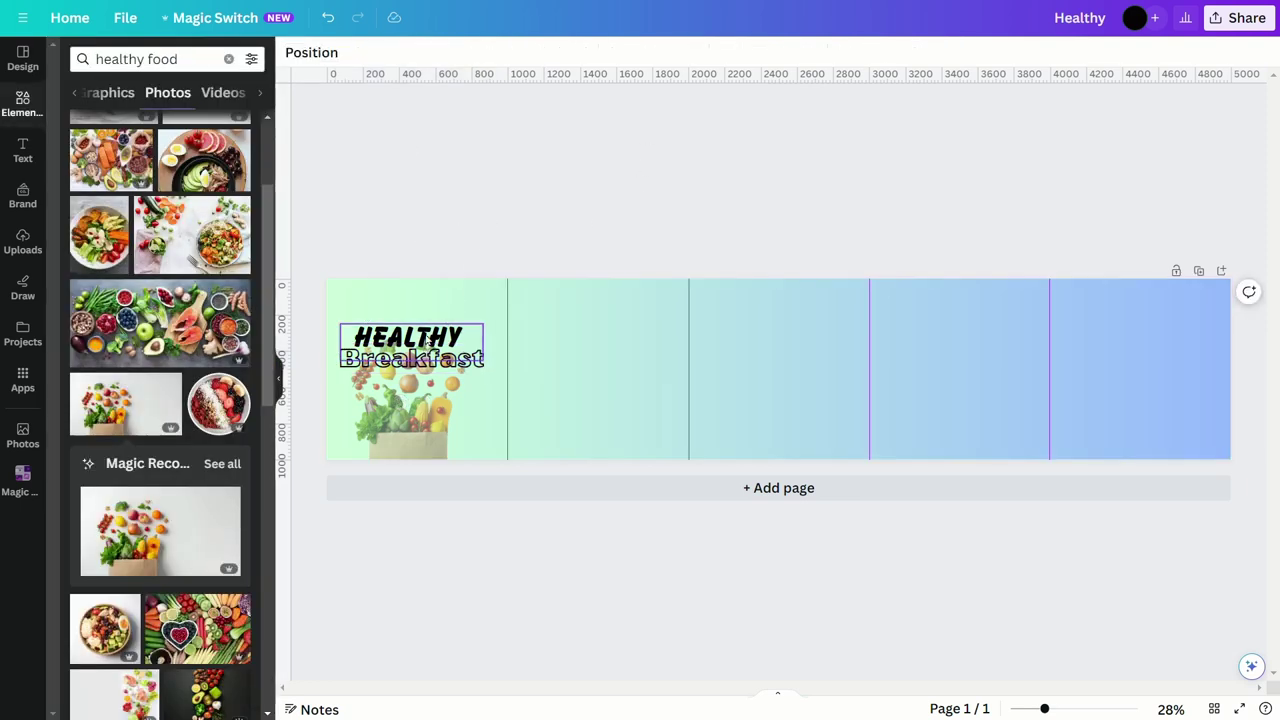
click(427, 340)
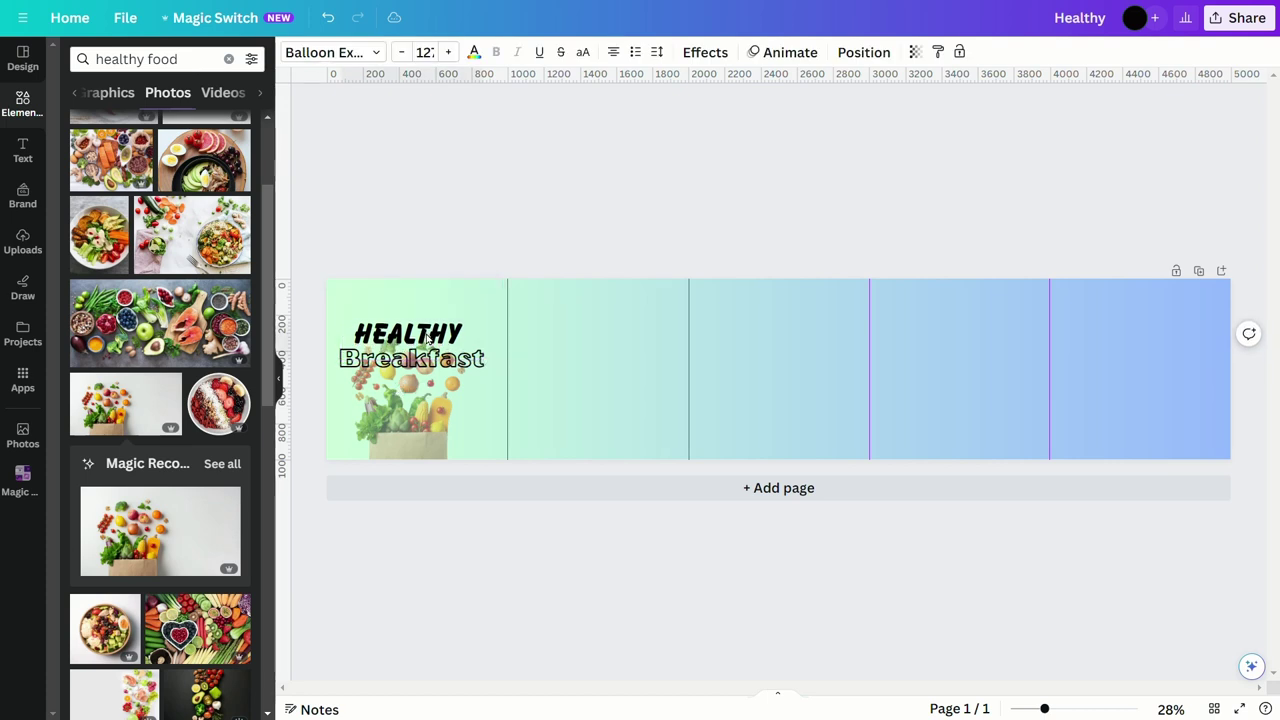
click(425, 362)
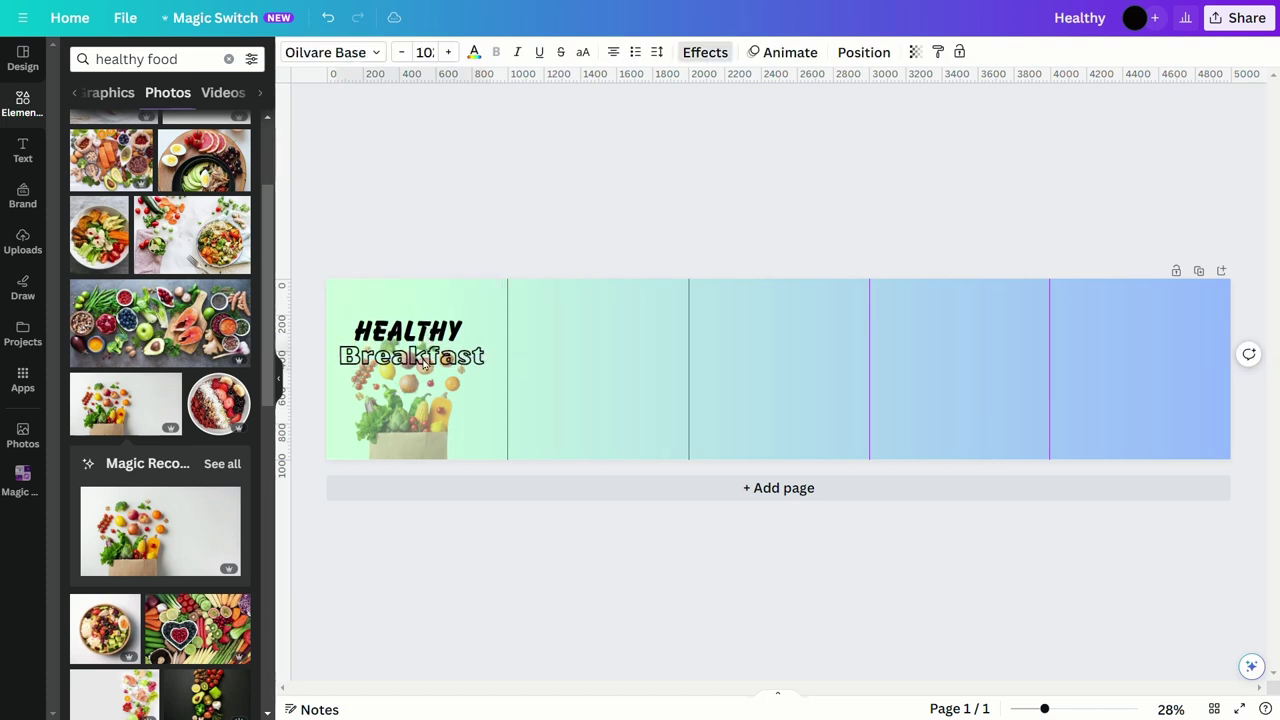
- Search the elements for "fruit bowl" photos and insert the one with the mixed fruit bowl on a blue wooden table
triple_click(168, 60)
text(fruit b)
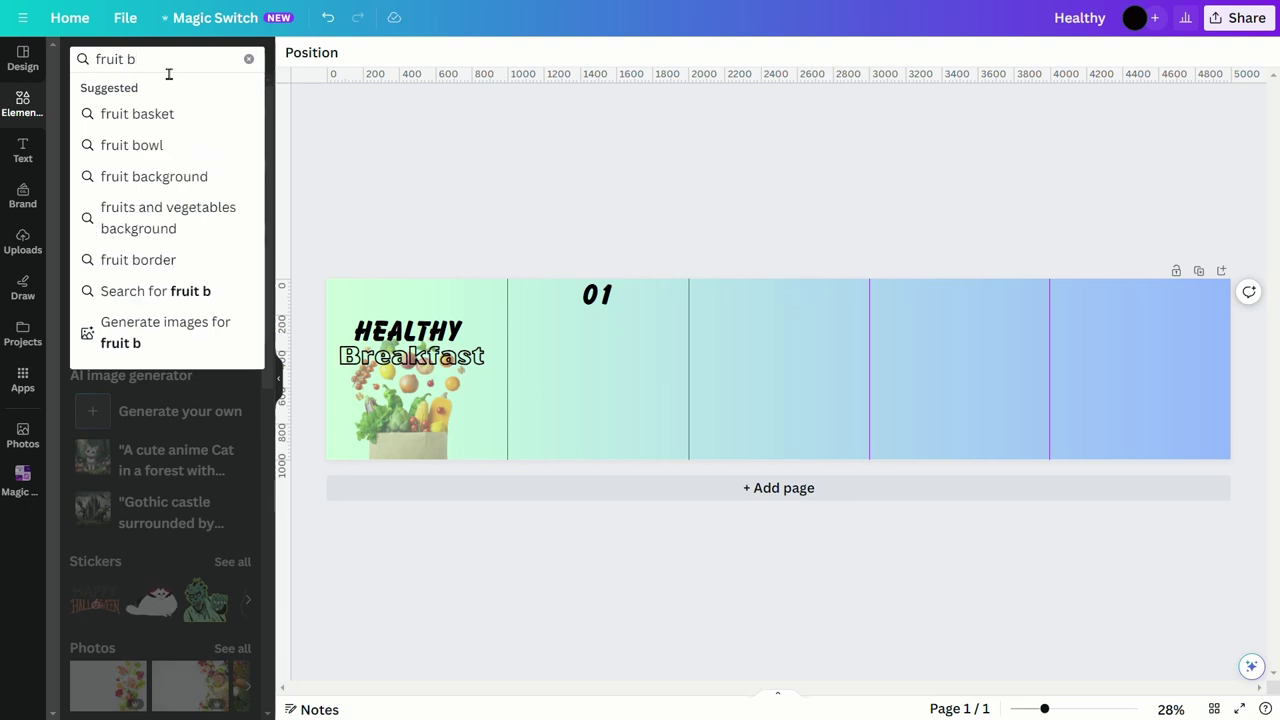
key(Down)
key(Down)
key(Return)
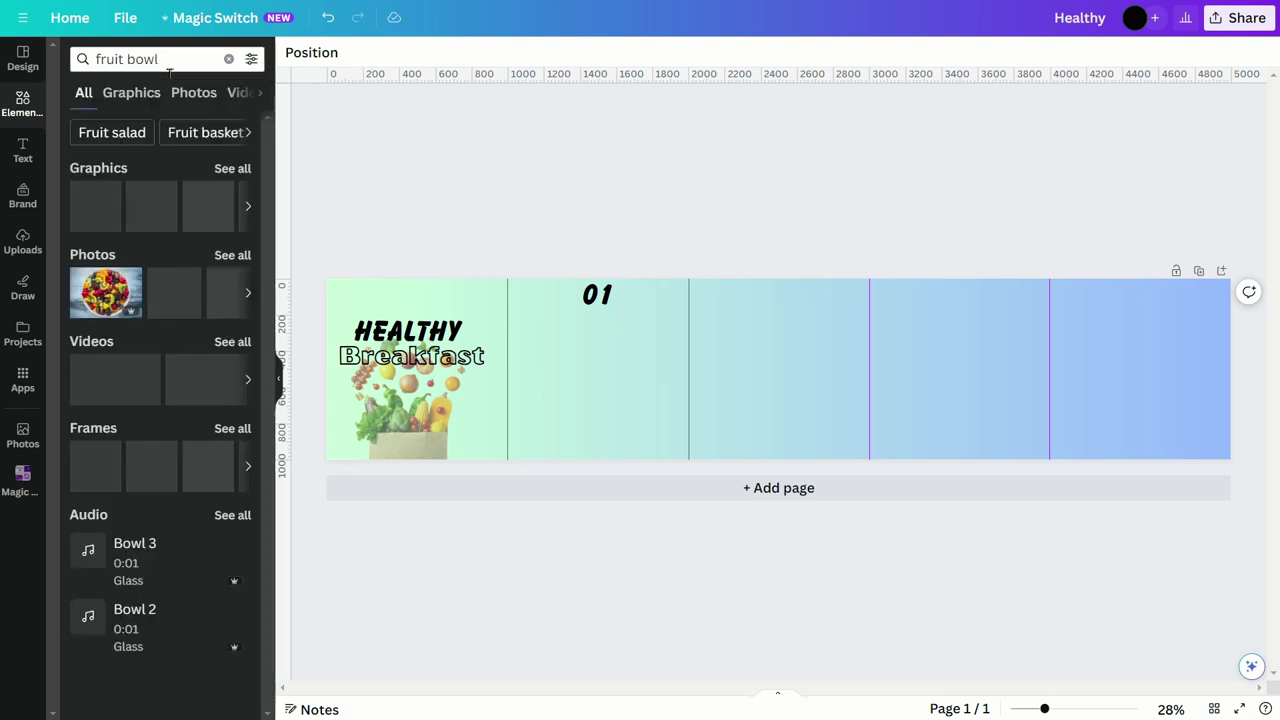
click(181, 95)
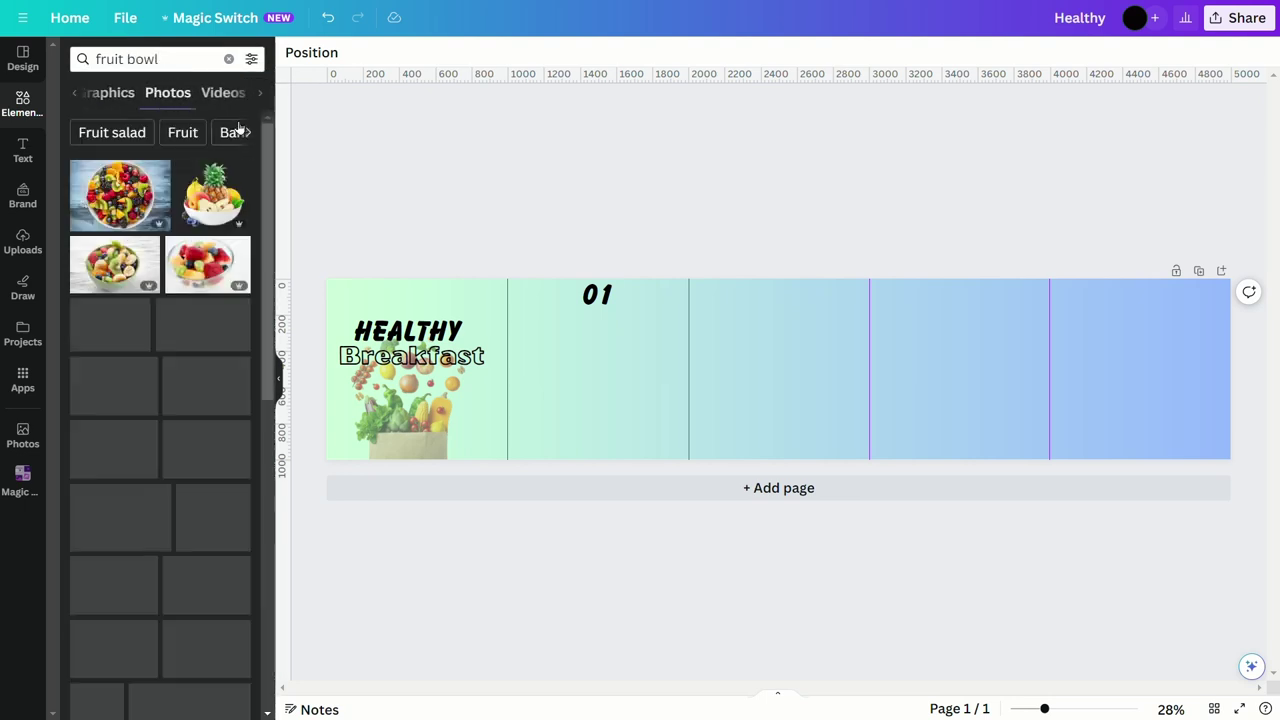
click(113, 198)
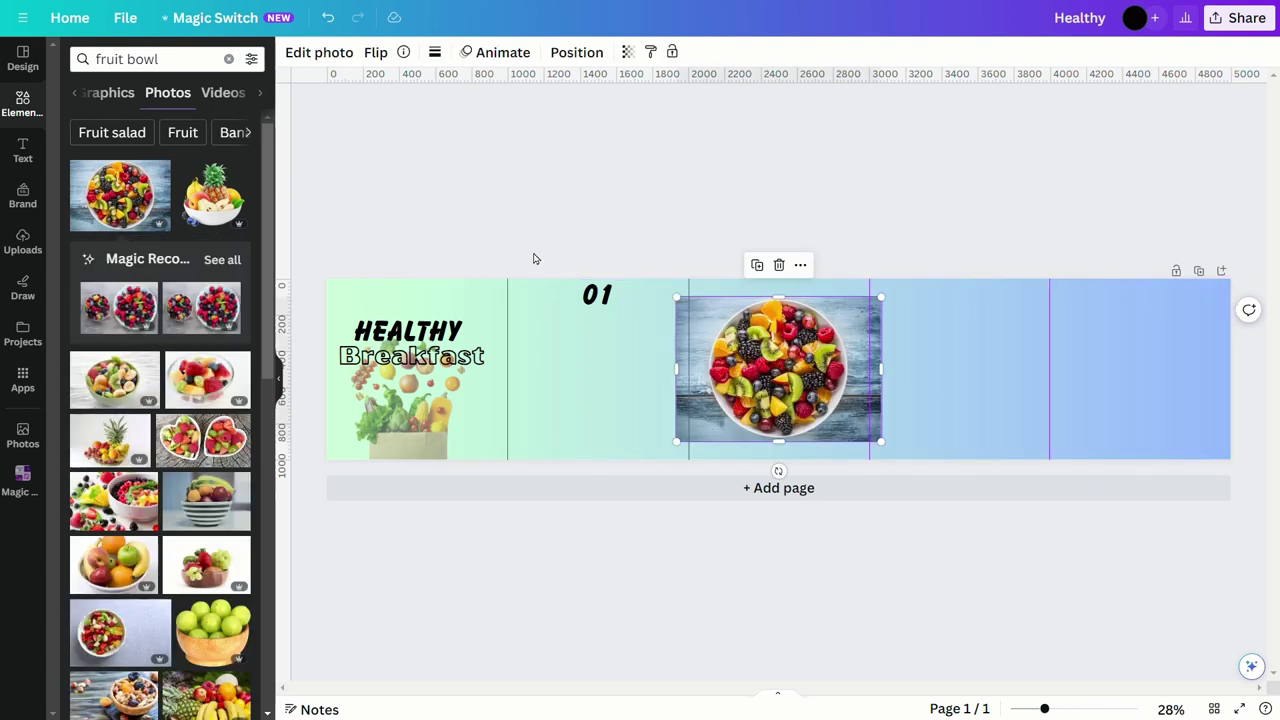
- Remove the fruit bowl photo's background and place it, scaled down, at the left of the second section
click(348, 56)
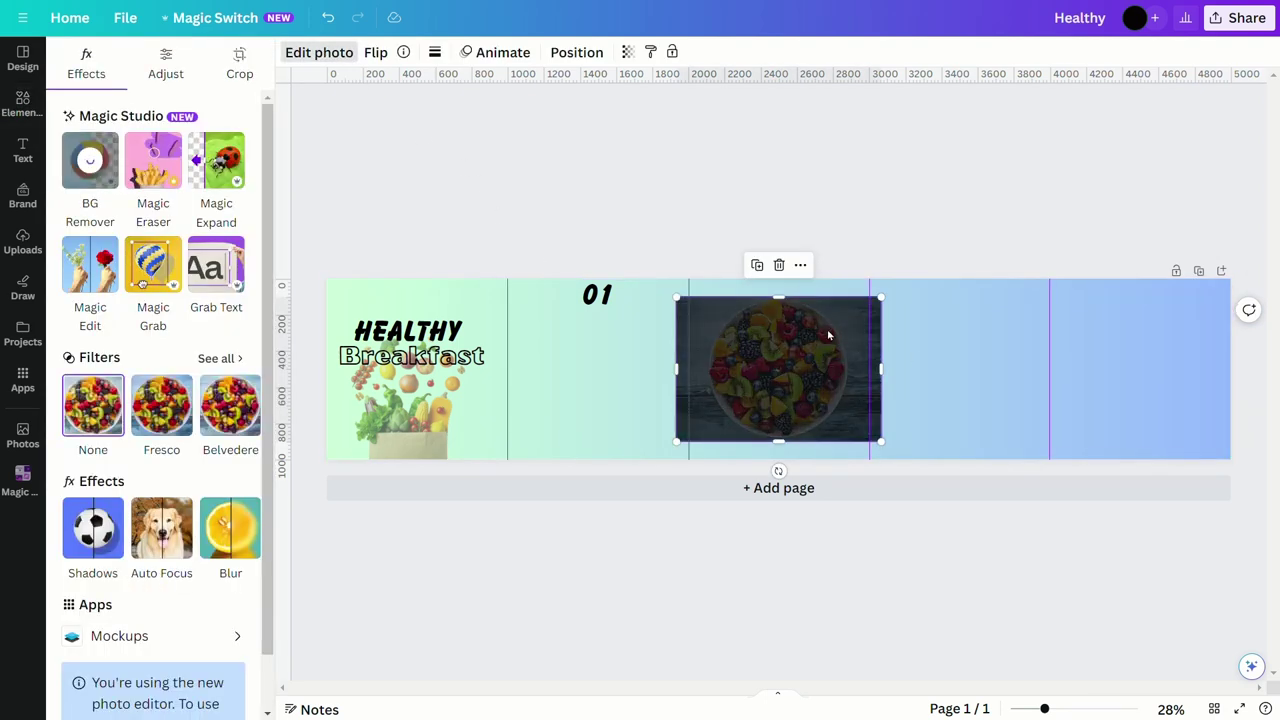
drag(886, 371, 713, 374)
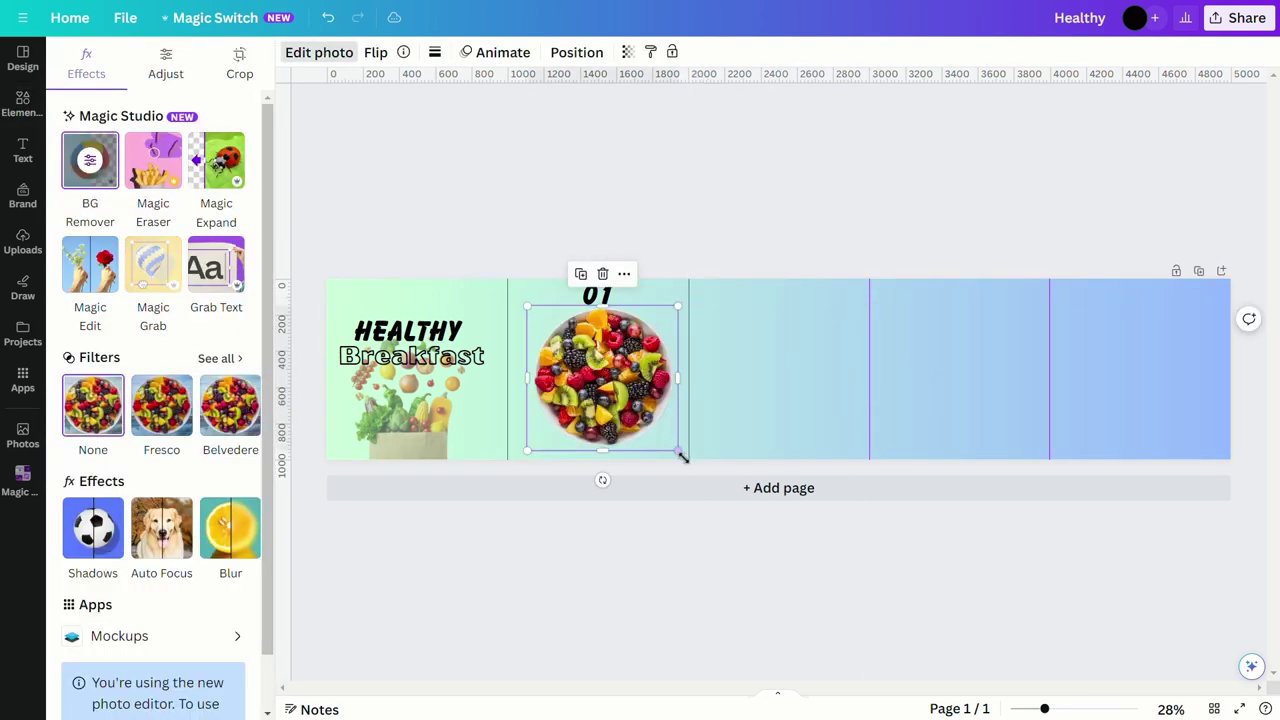
drag(683, 451, 611, 391)
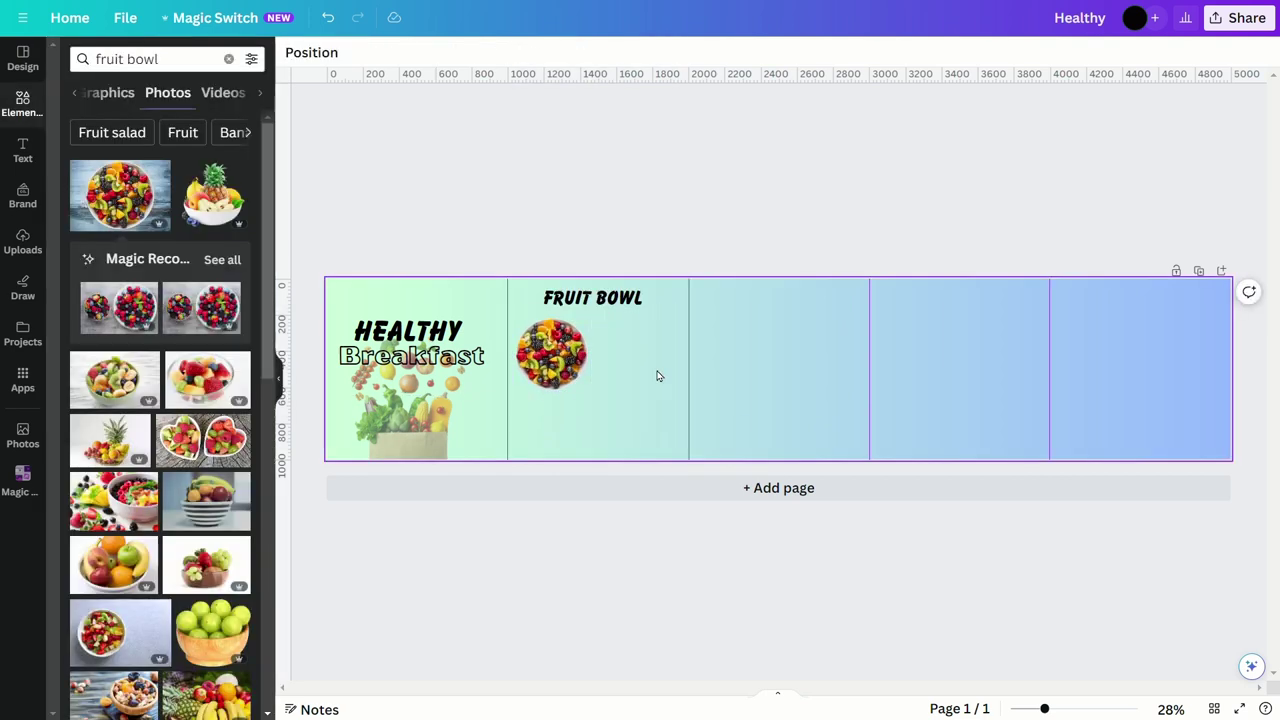
- Add a text box reading "Start your day with a burst of natural energy"
text(t)
text(S)
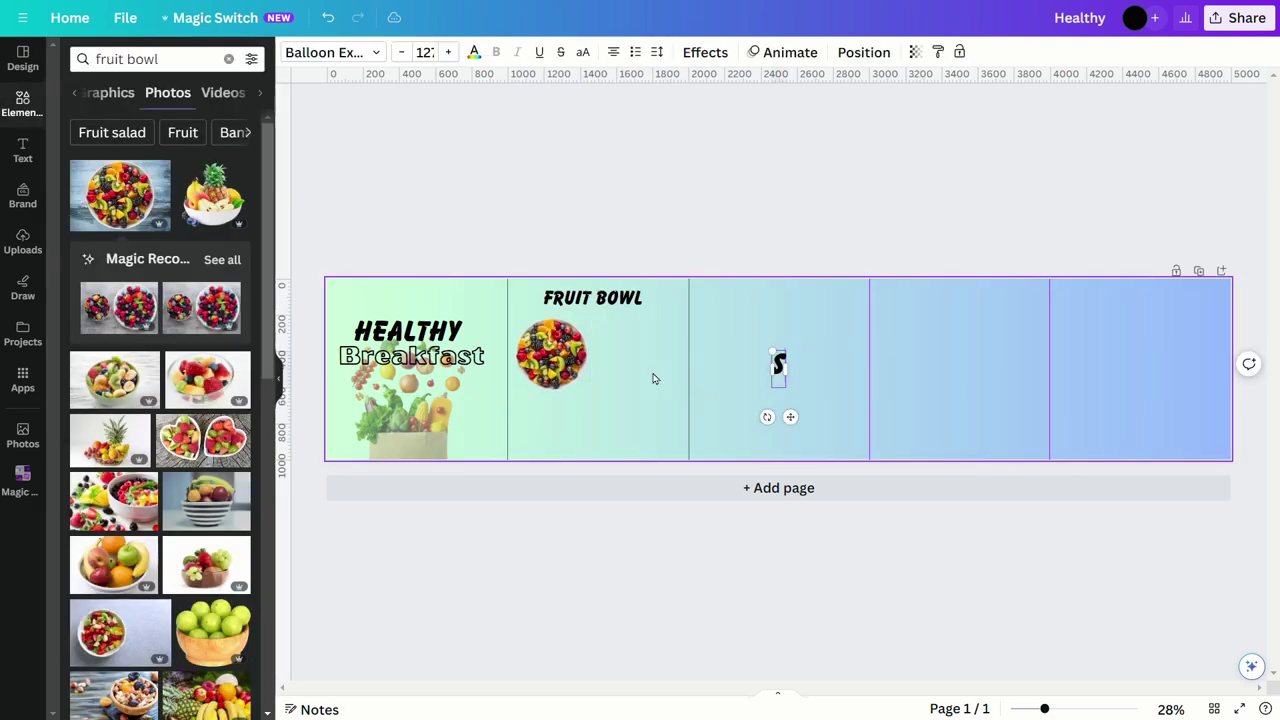
text(TART Y)
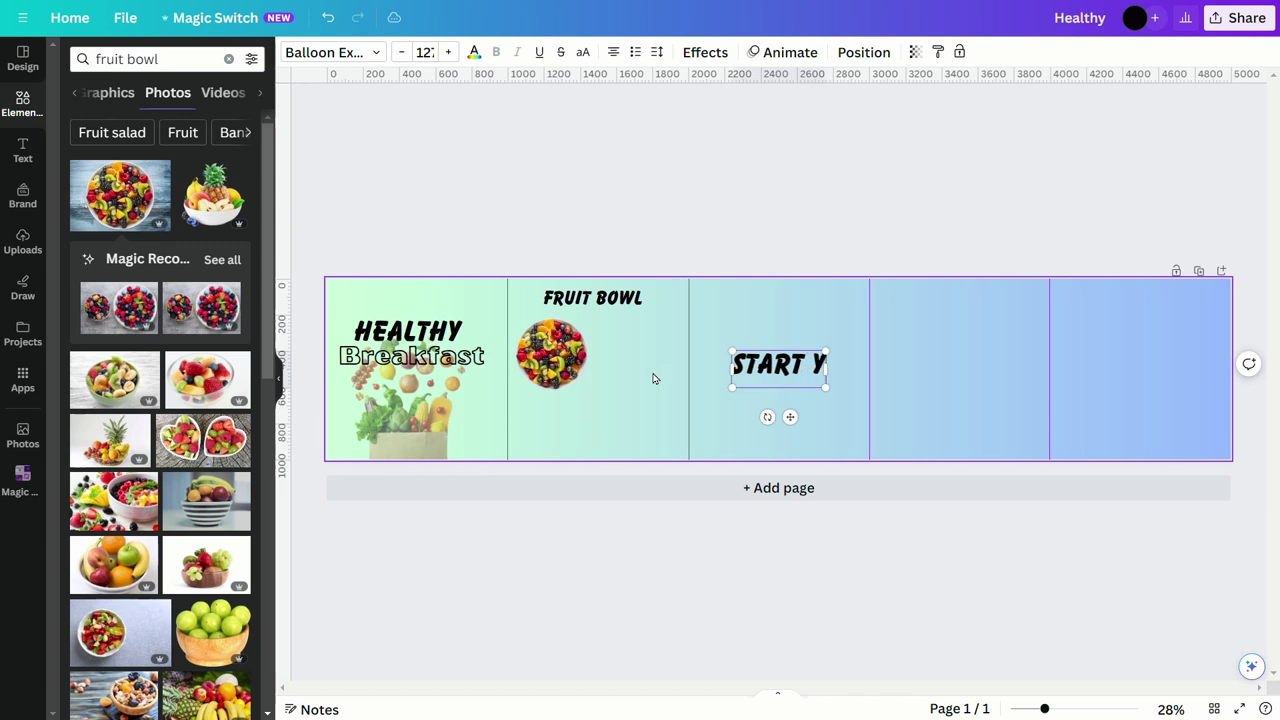
text(OUR DAYA)
key(BackSpace)
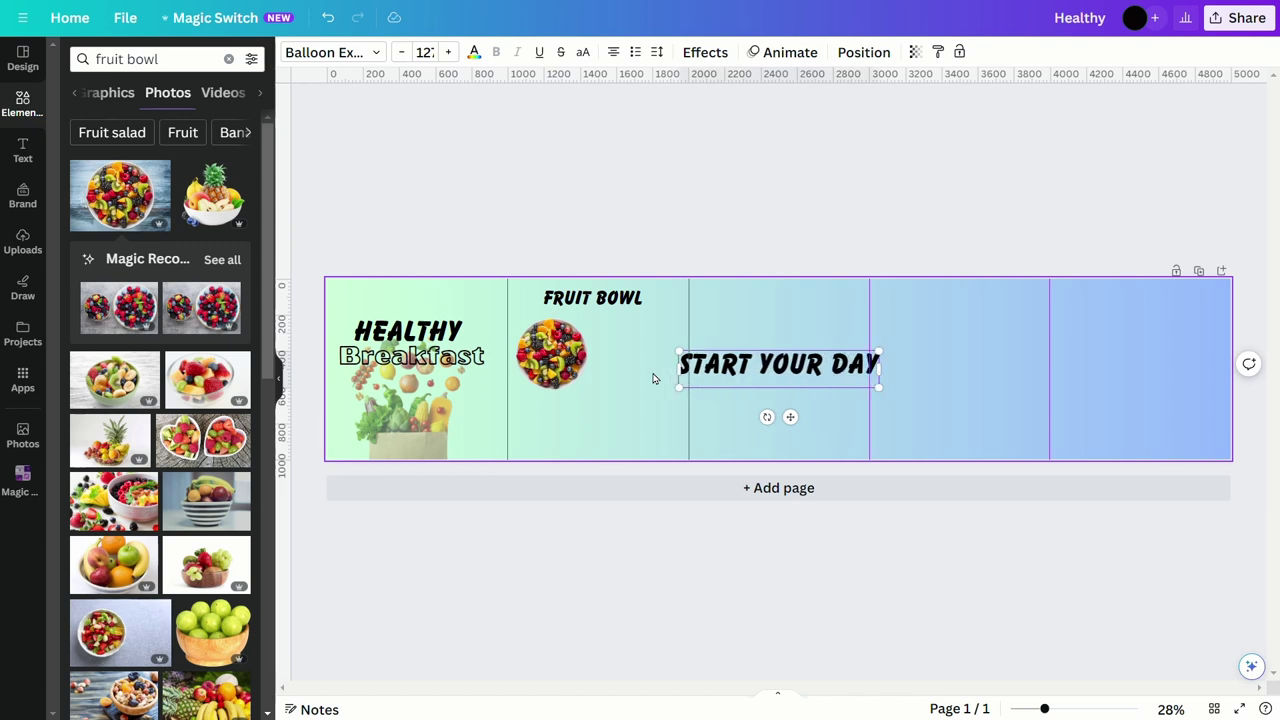
text(WIT)
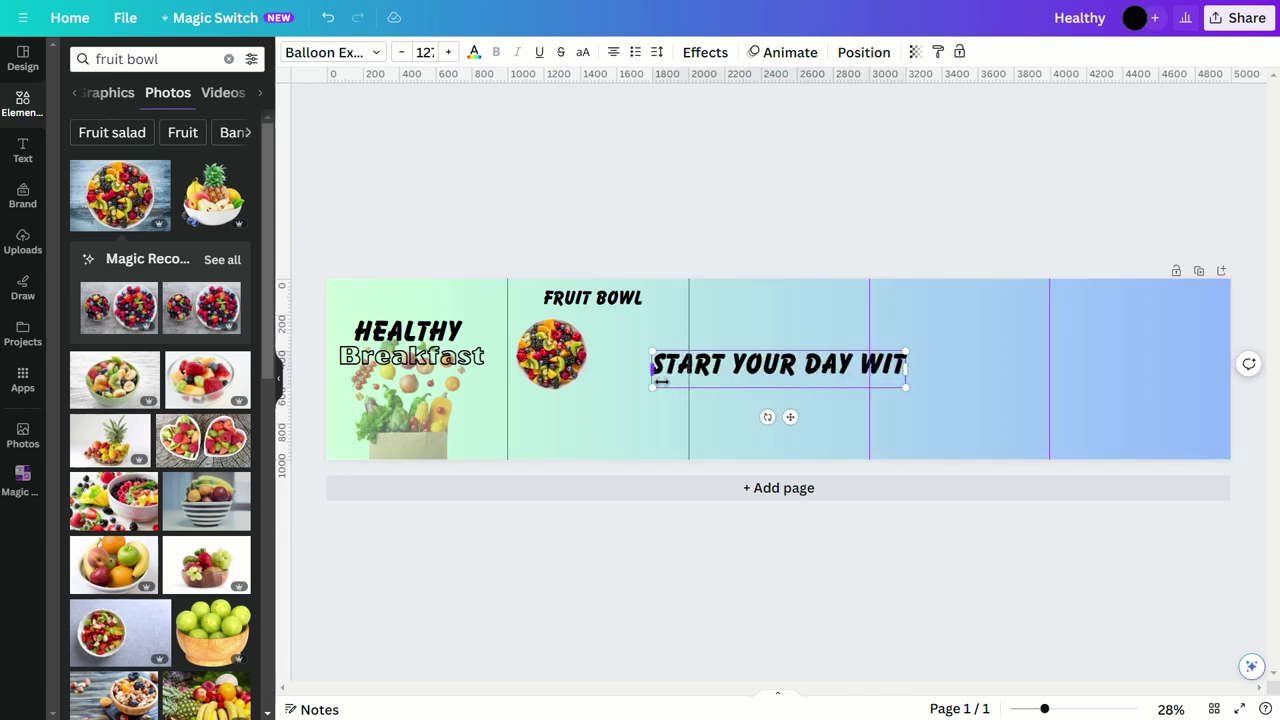
text(h a burst of natural energy)
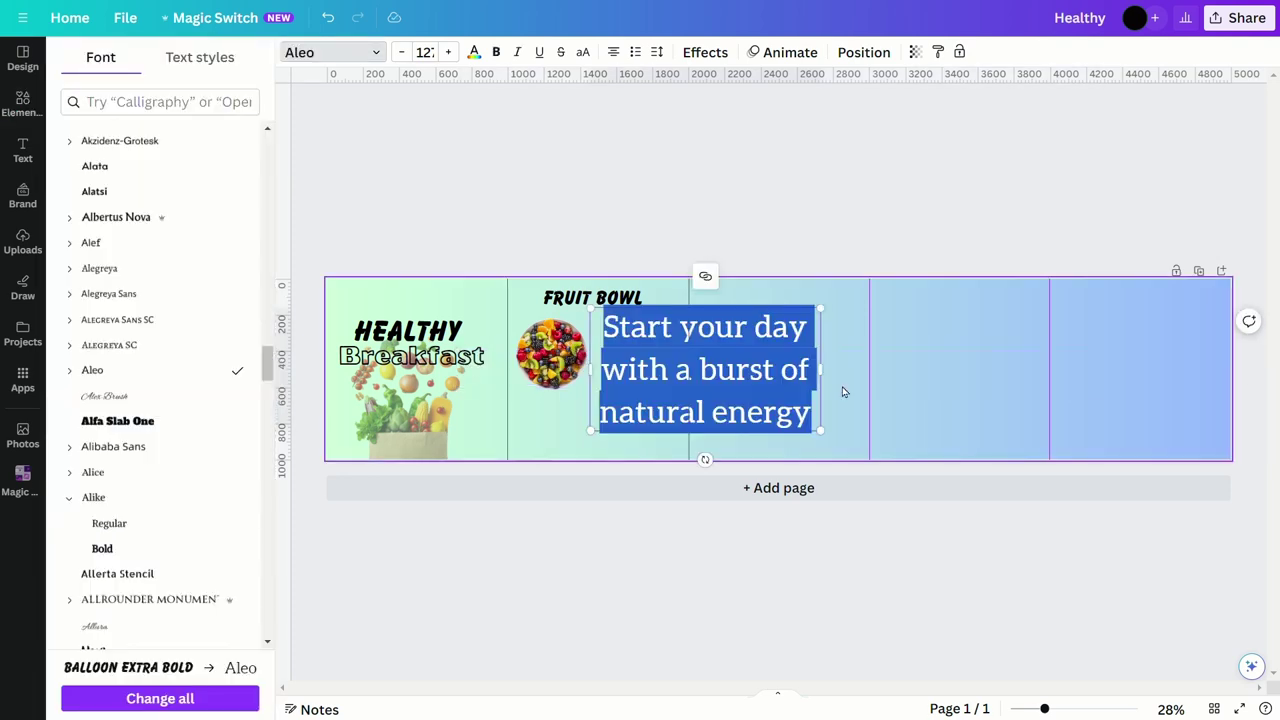
- Reduce the fruit bowl description's font size to about 39 and place it below the fruit bowl photo
mouse_move(831, 381)
mouse_down()
mouse_move(802, 394)
mouse_move(816, 390)
mouse_up()
key(Escape)
key(Escape)
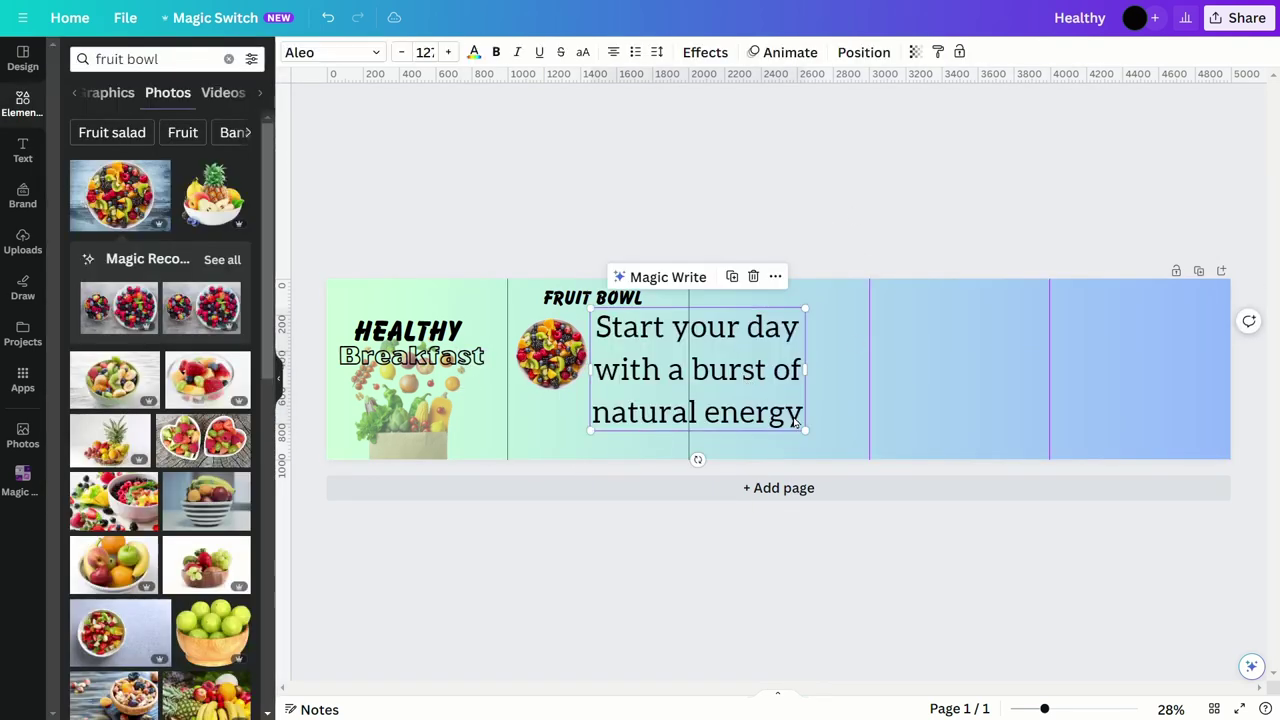
click(412, 56)
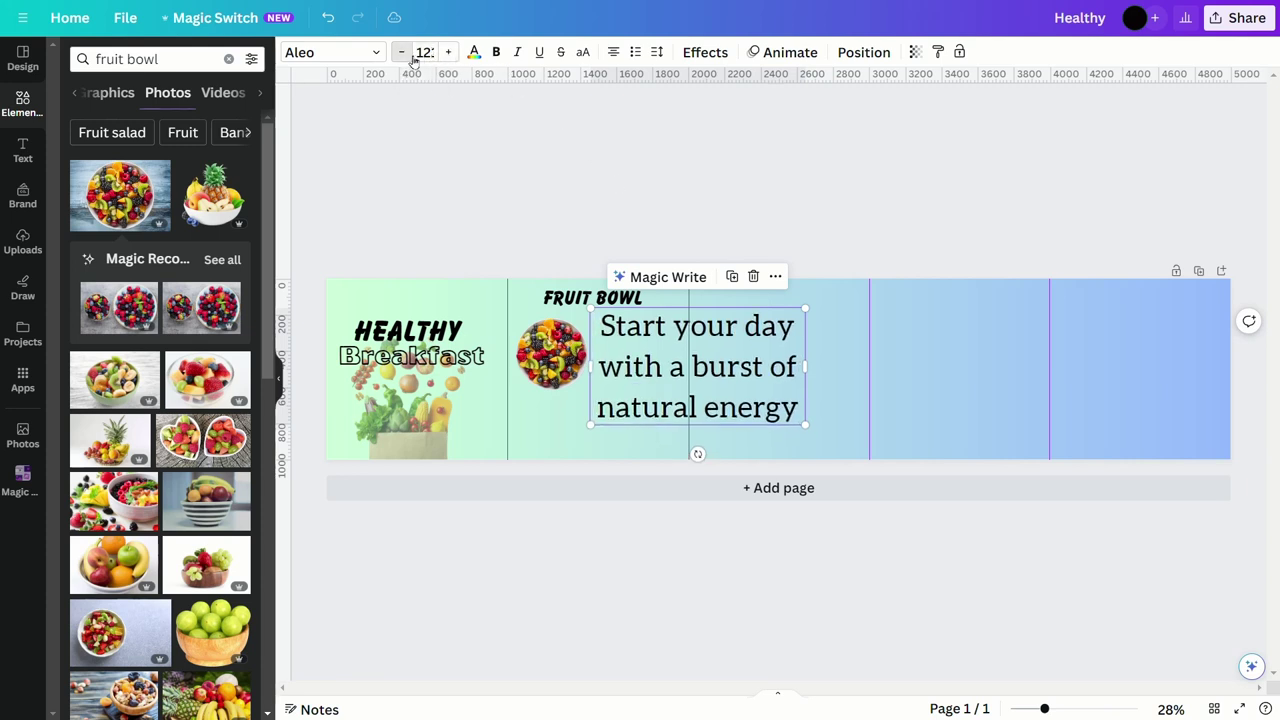
click(412, 56)
click(412, 56)
click(412, 56)
click(412, 56)
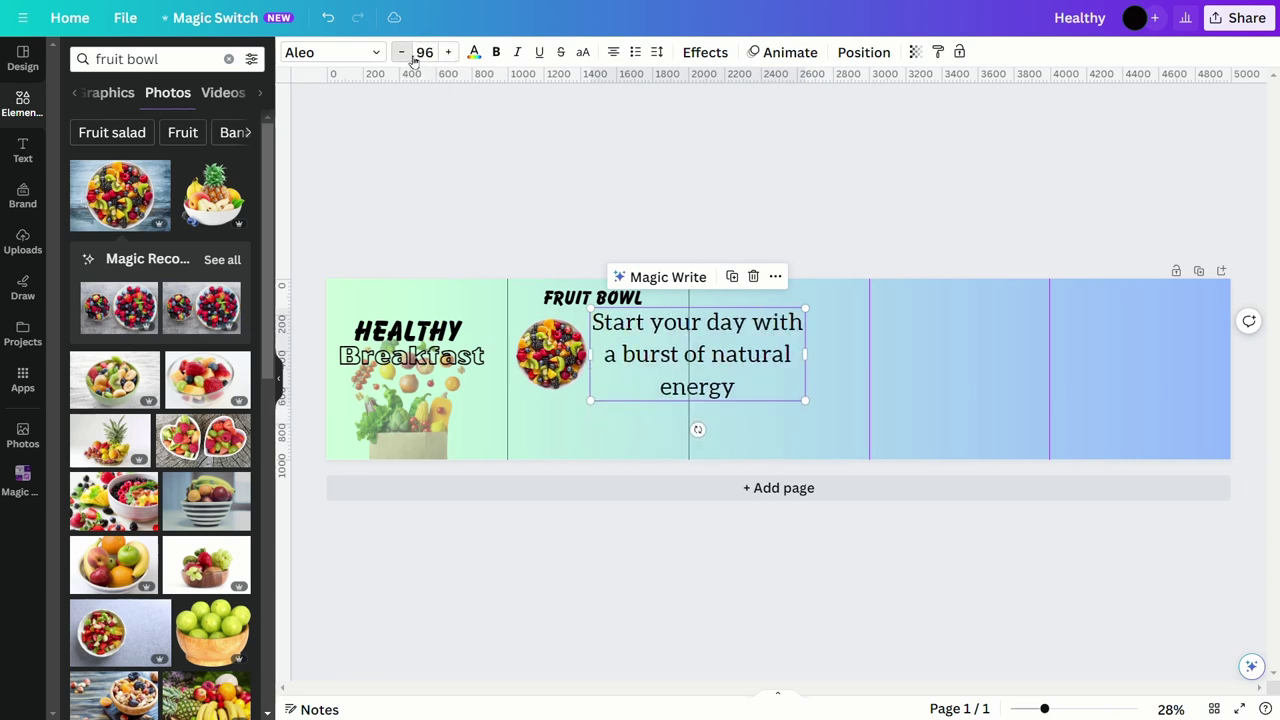
click(412, 56)
click(412, 56)
click(412, 56)
click(412, 56)
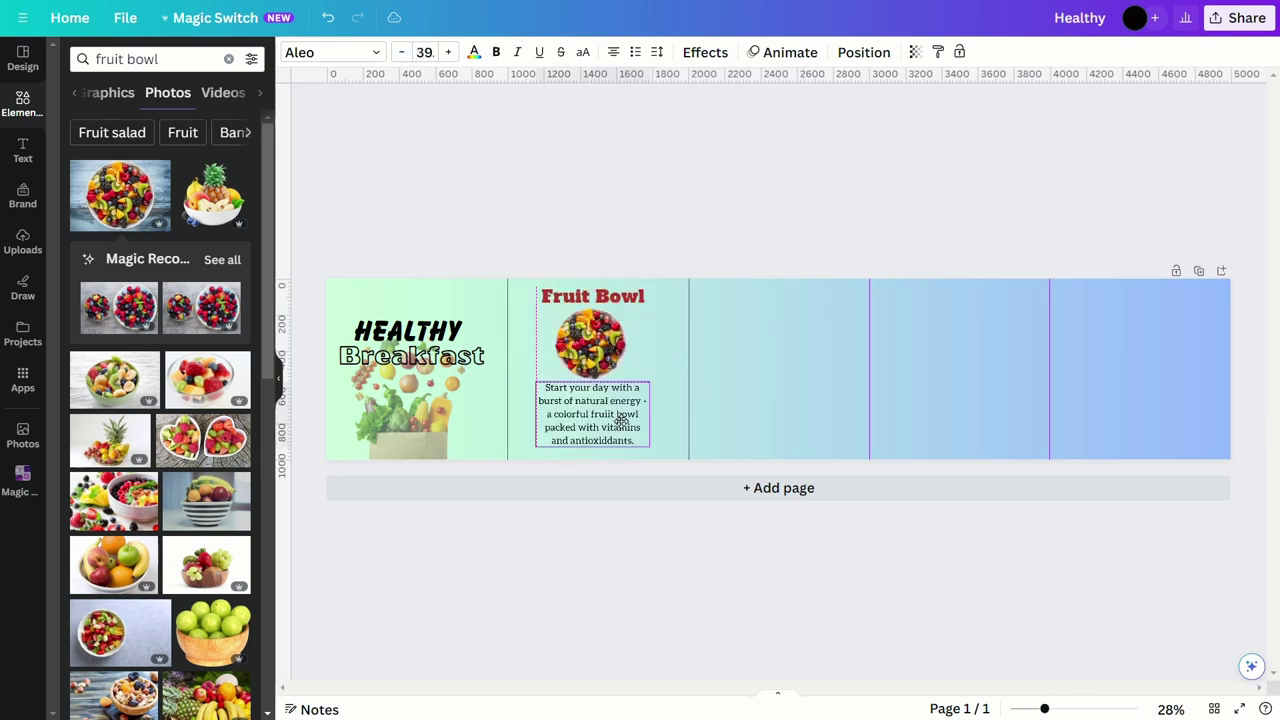
click(605, 415)
- Search the elements for "avocado toast" photos and insert the one with the egg-topped toast on a white plate
triple_click(93, 59)
text(avocad)
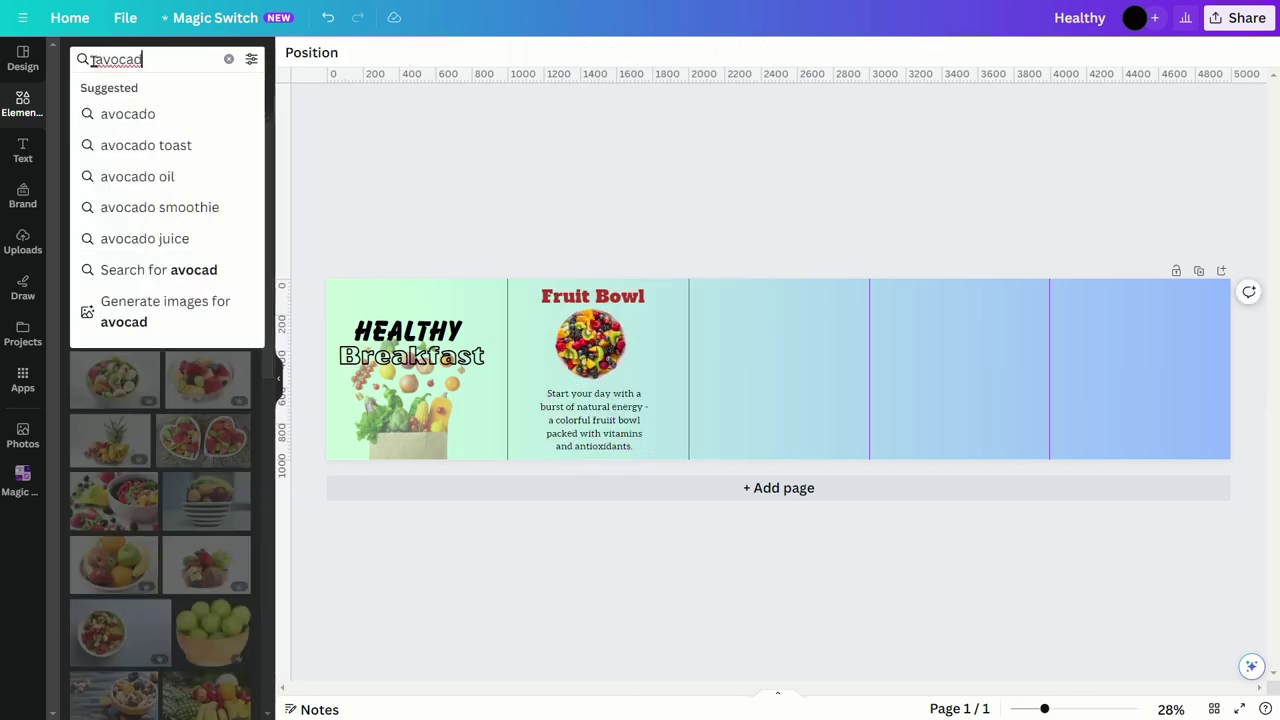
text(o toast)
key(Return)
click(206, 189)
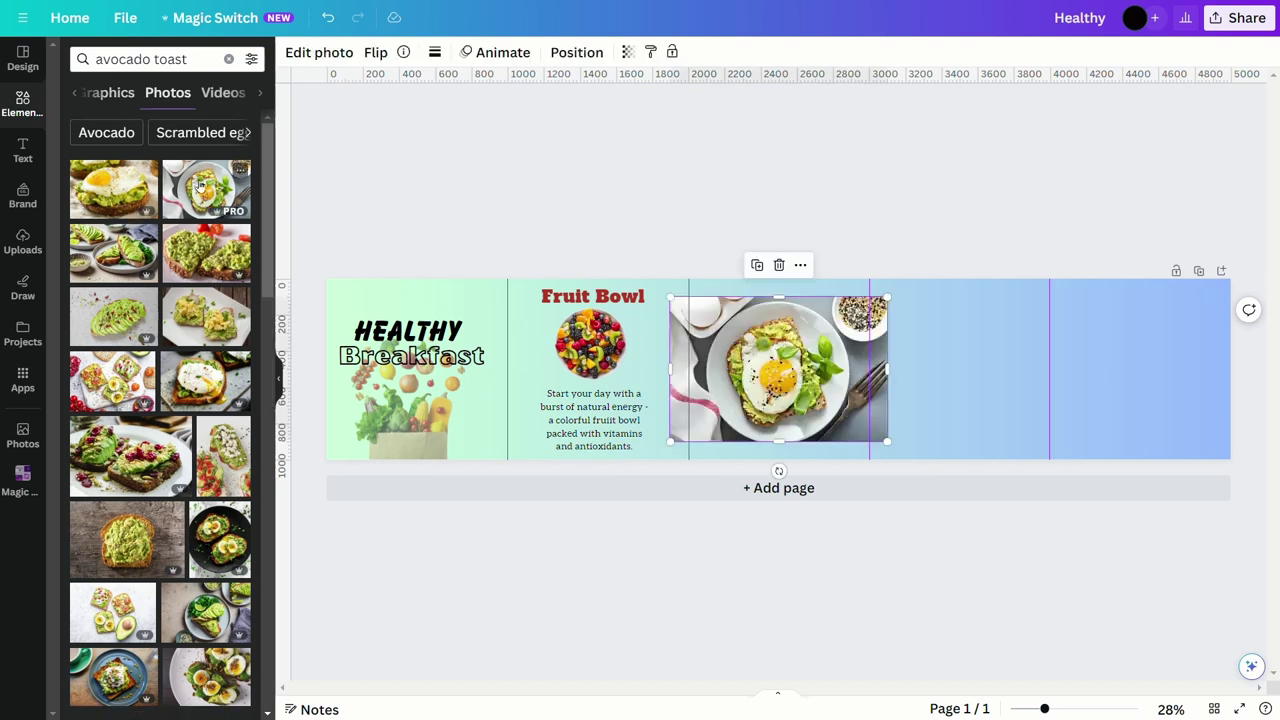
- Remove the avocado toast photo's background and place it, cropped and scaled down, centred in the upper half of the third section
click(335, 55)
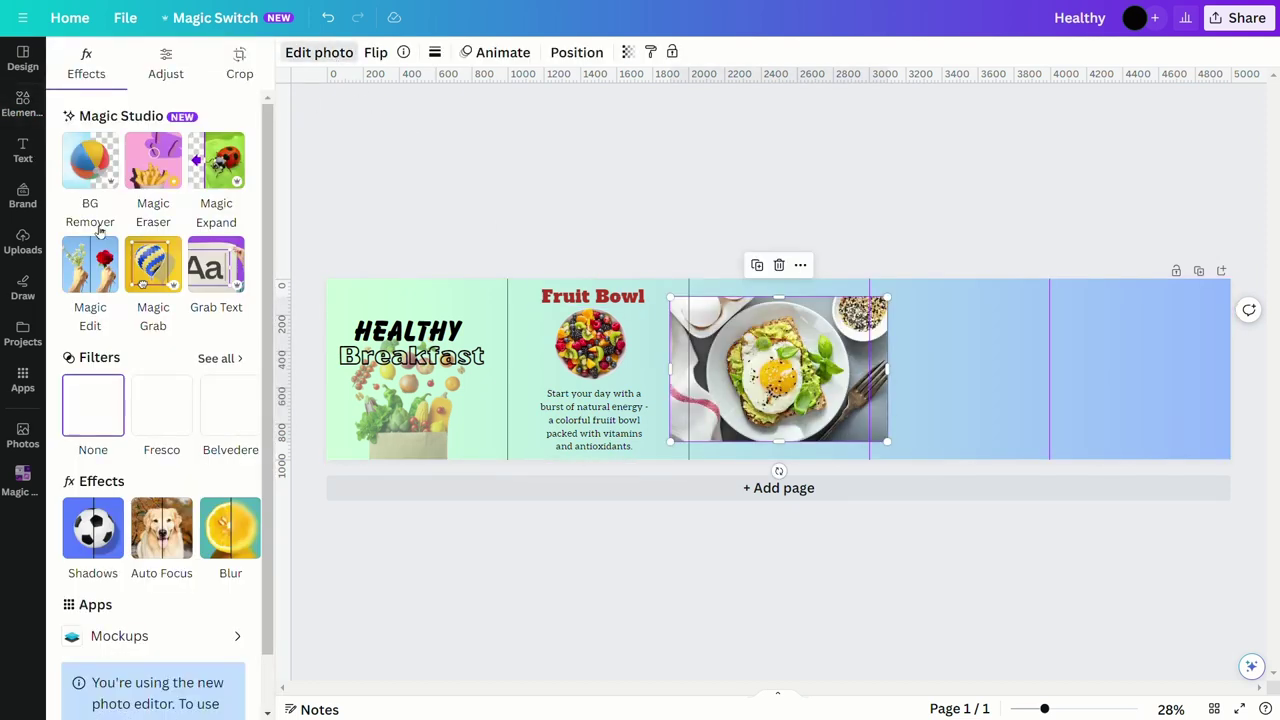
drag(887, 369, 856, 383)
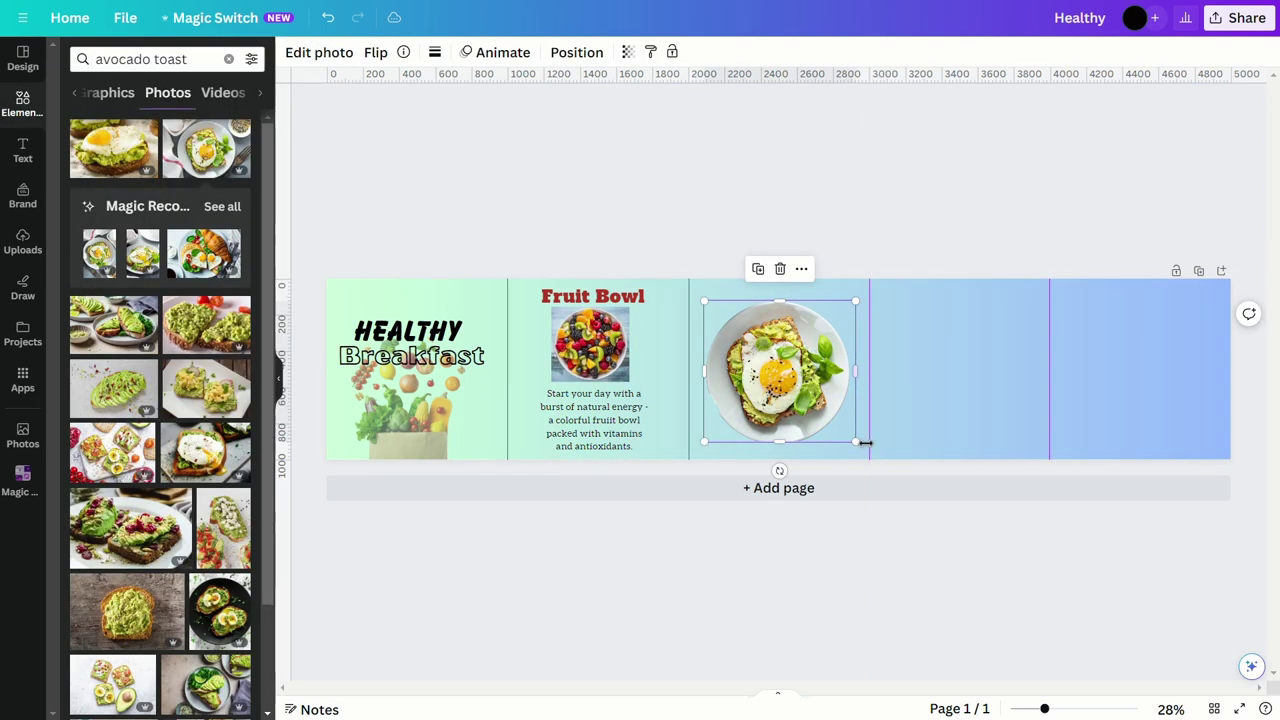
drag(866, 452, 805, 398)
drag(759, 353, 786, 351)
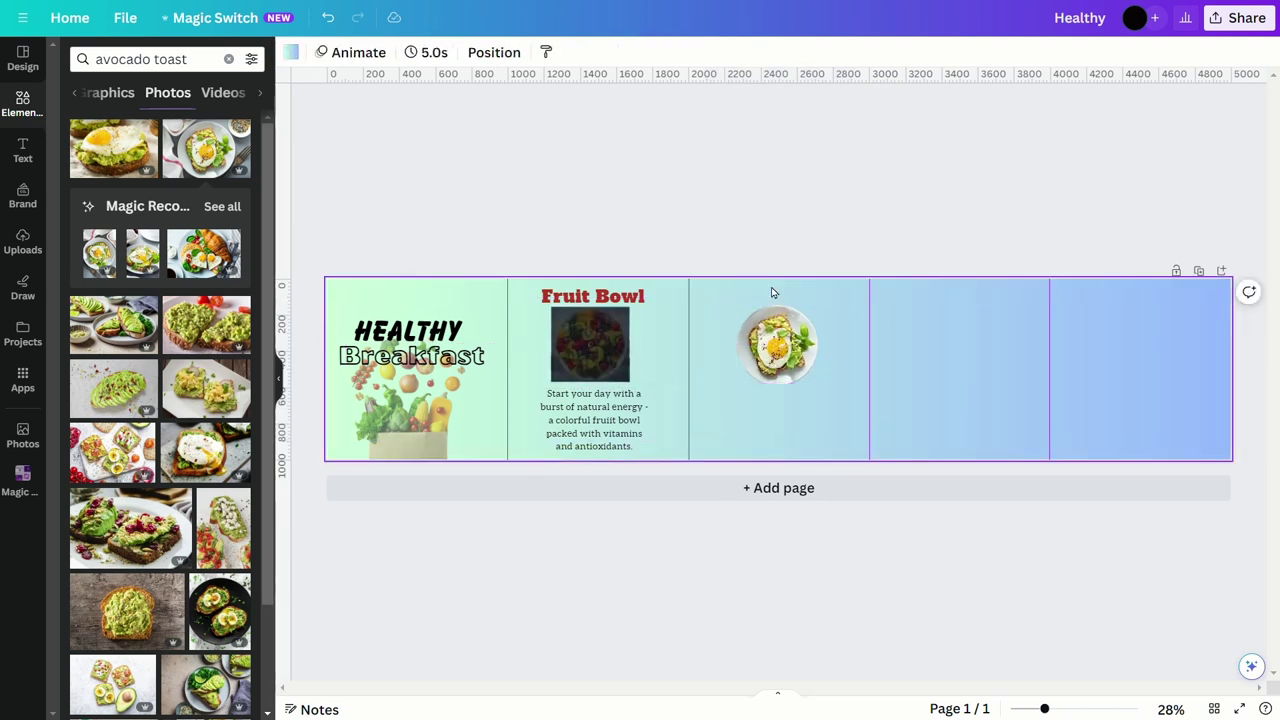
- Add a heading reading "Avocado toast" in the Alfa Slab One font
text(t)
text(A)
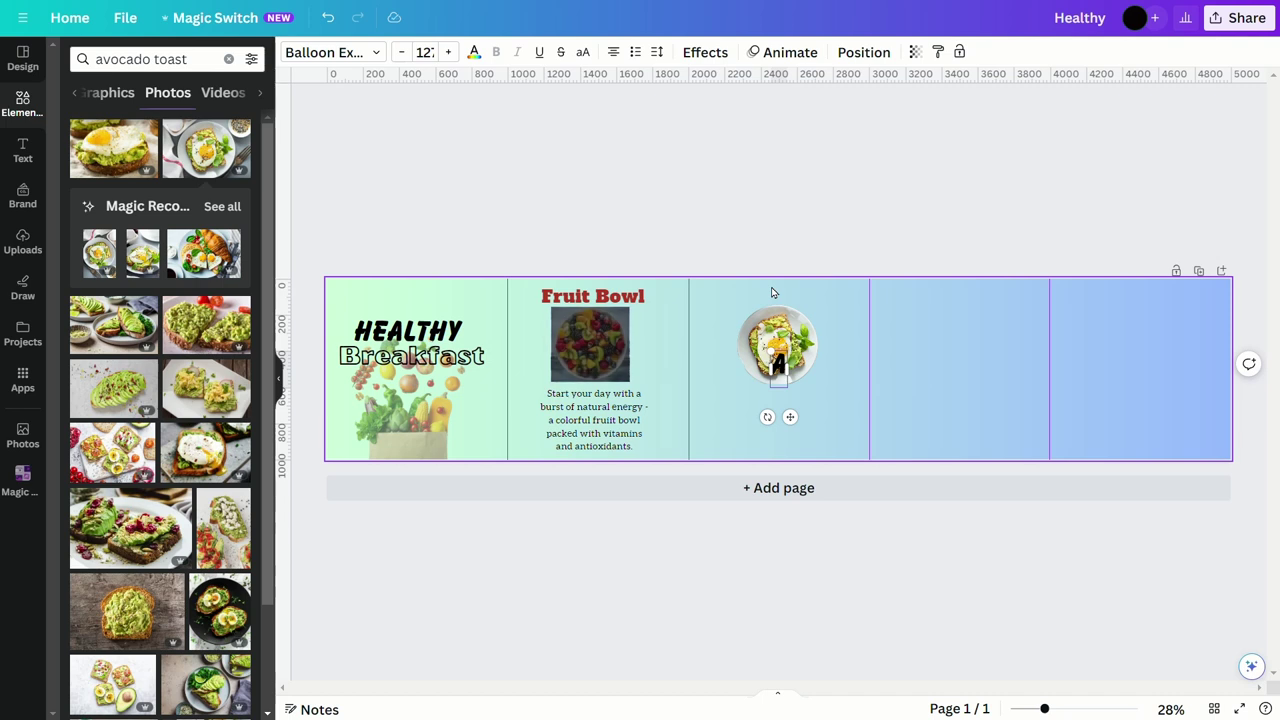
text(vocad)
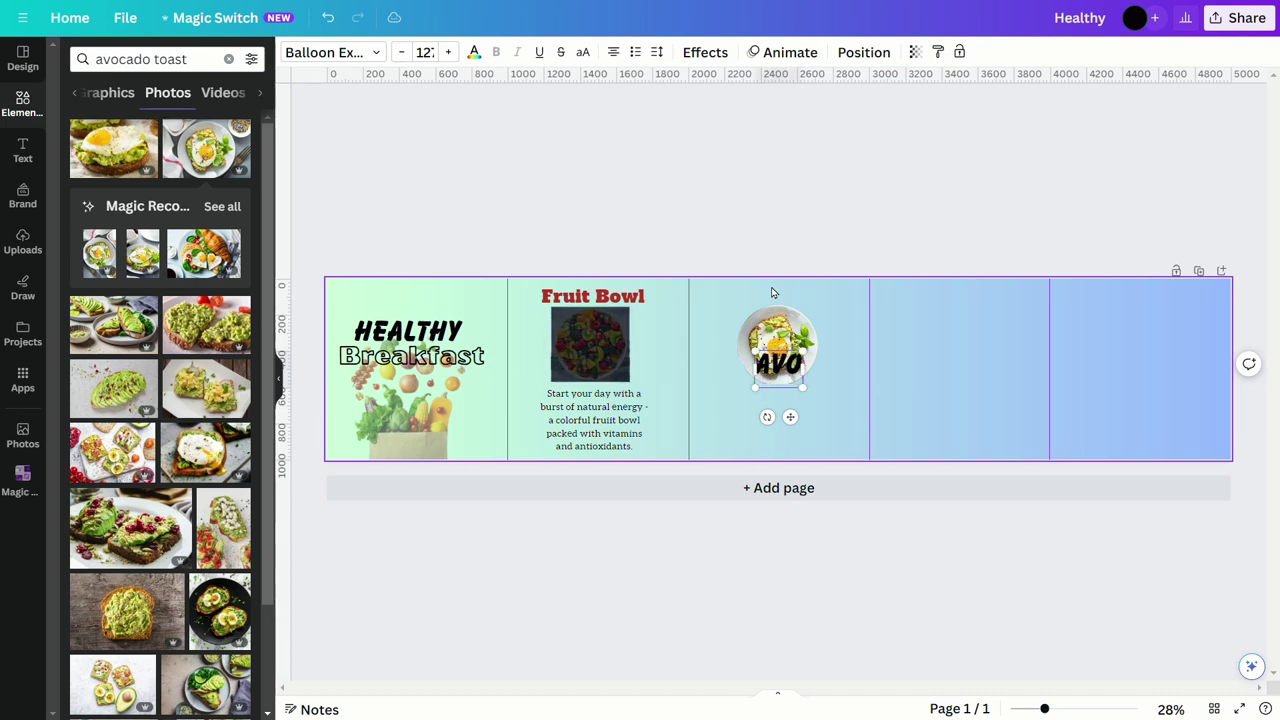
text(o toas)
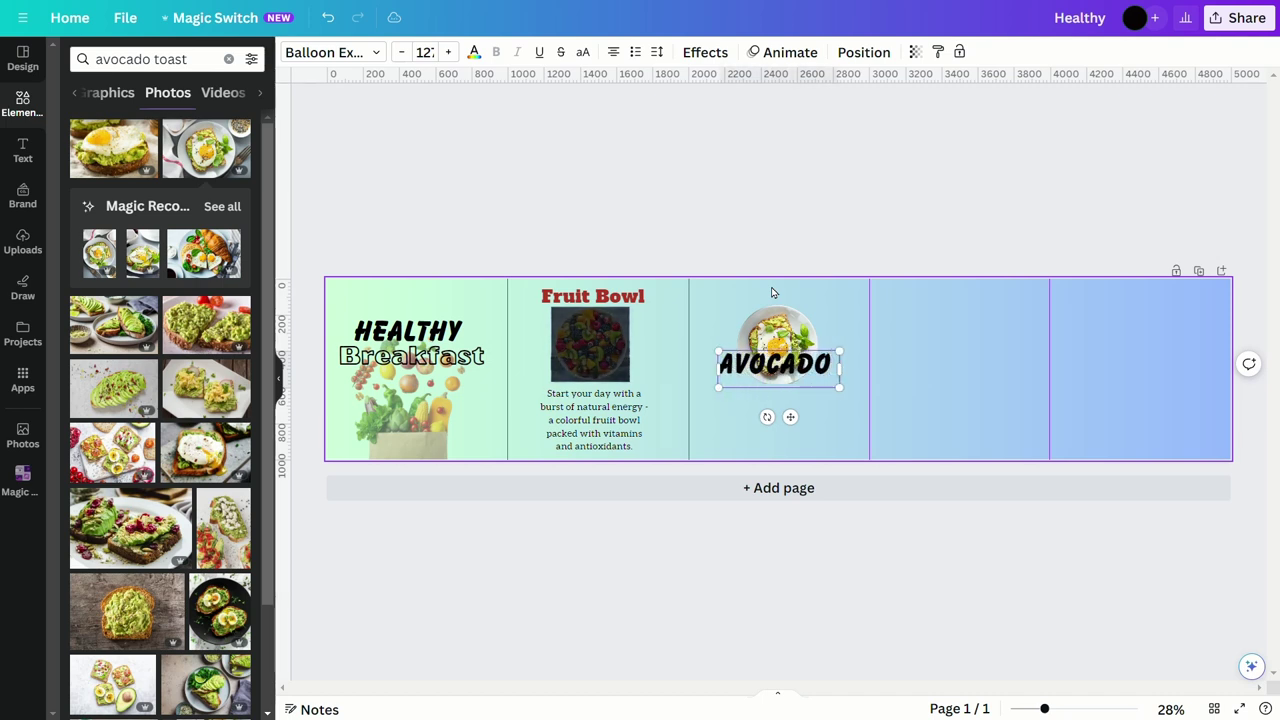
text(t)
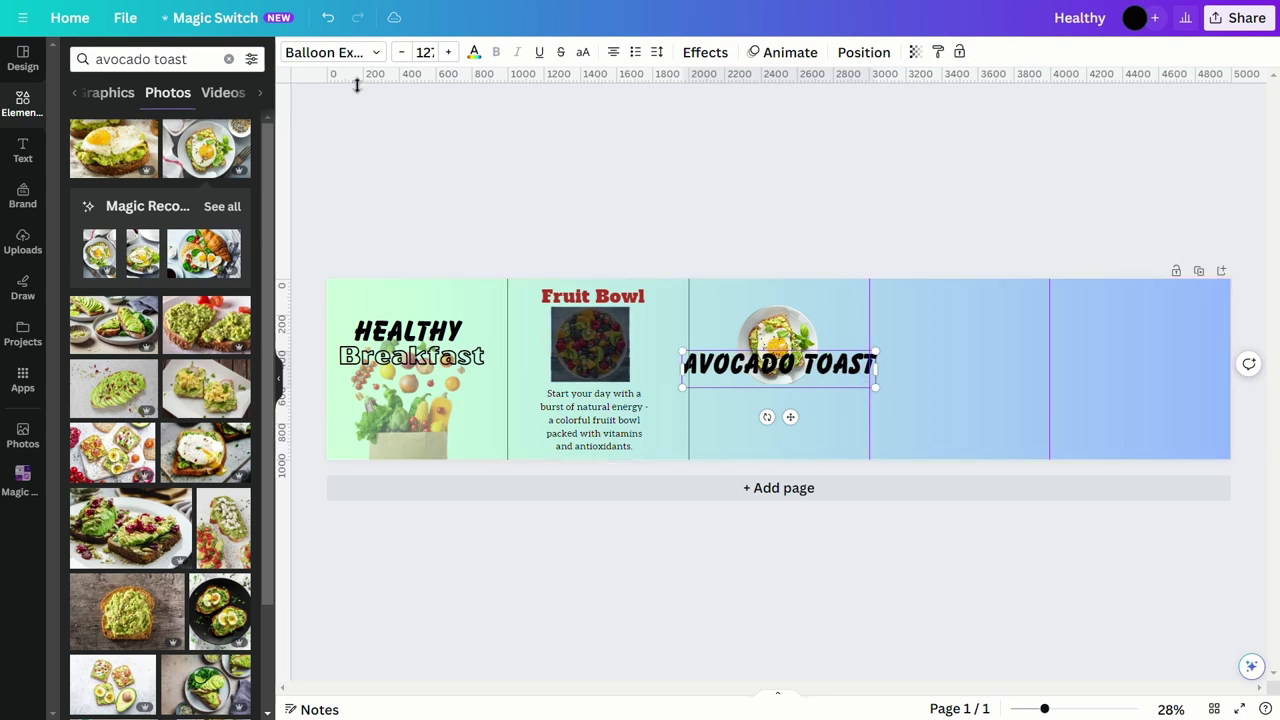
click(348, 52)
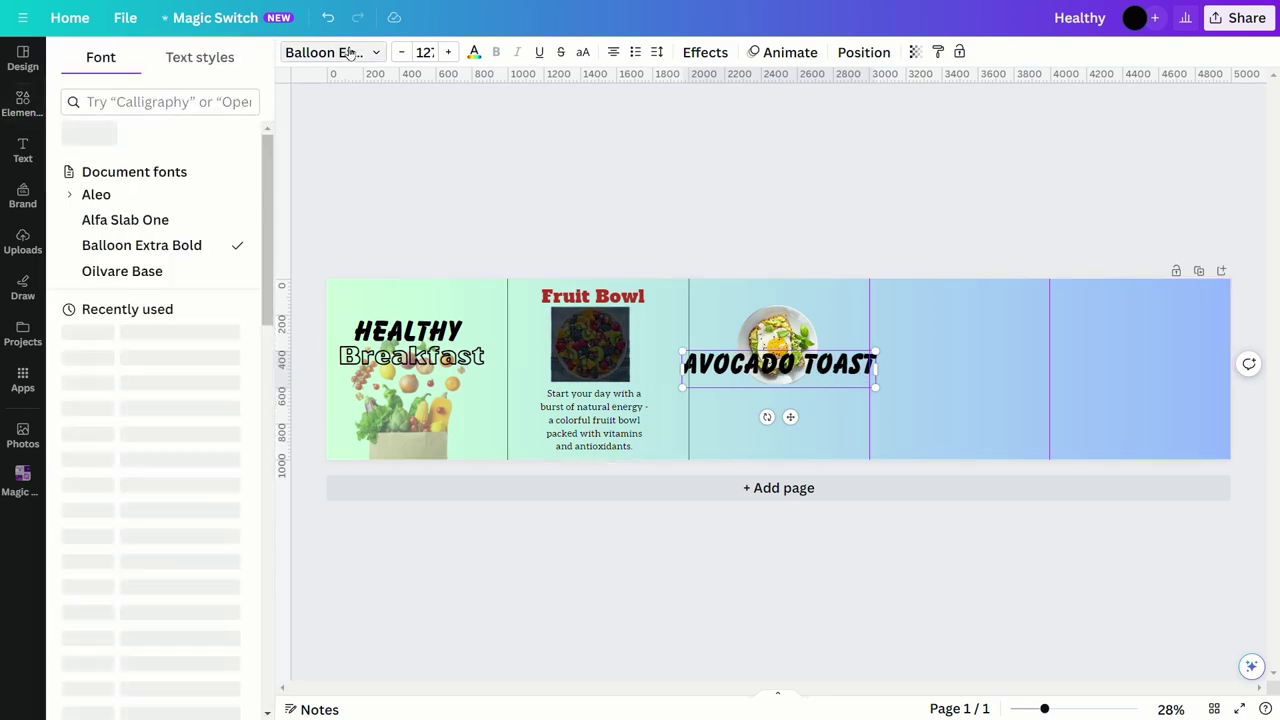
click(592, 296)
click(770, 362)
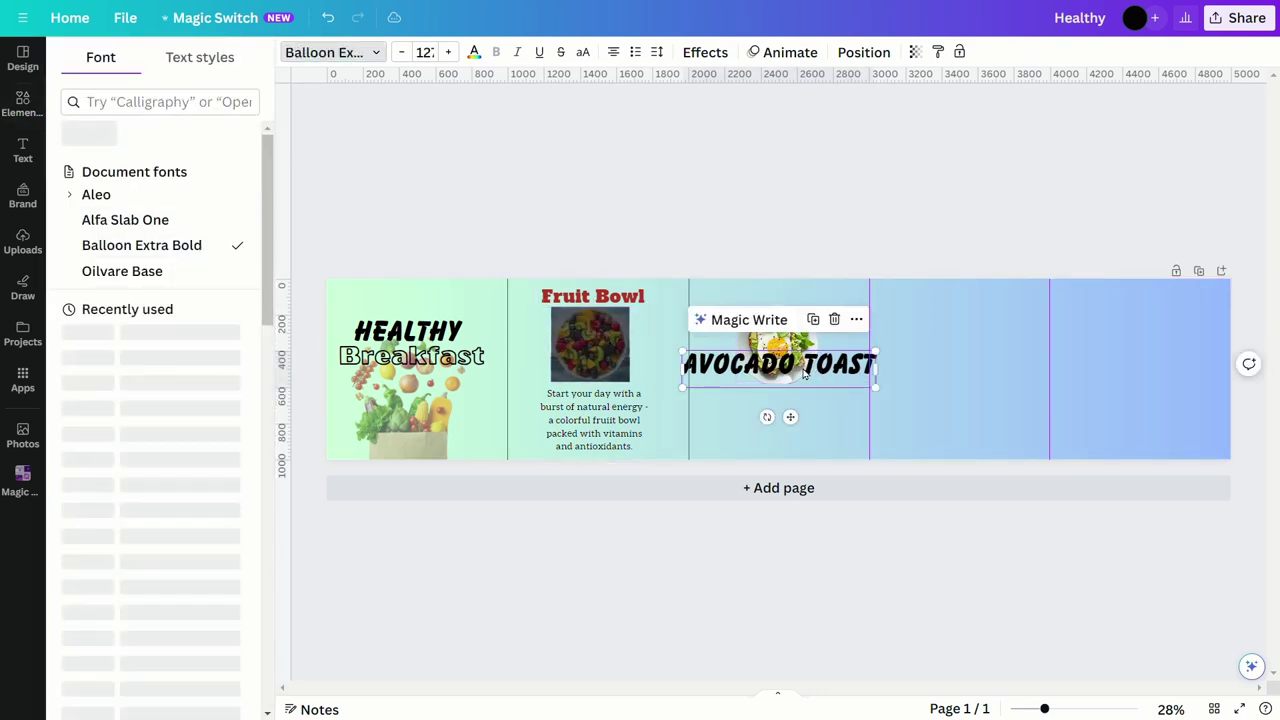
click(125, 219)
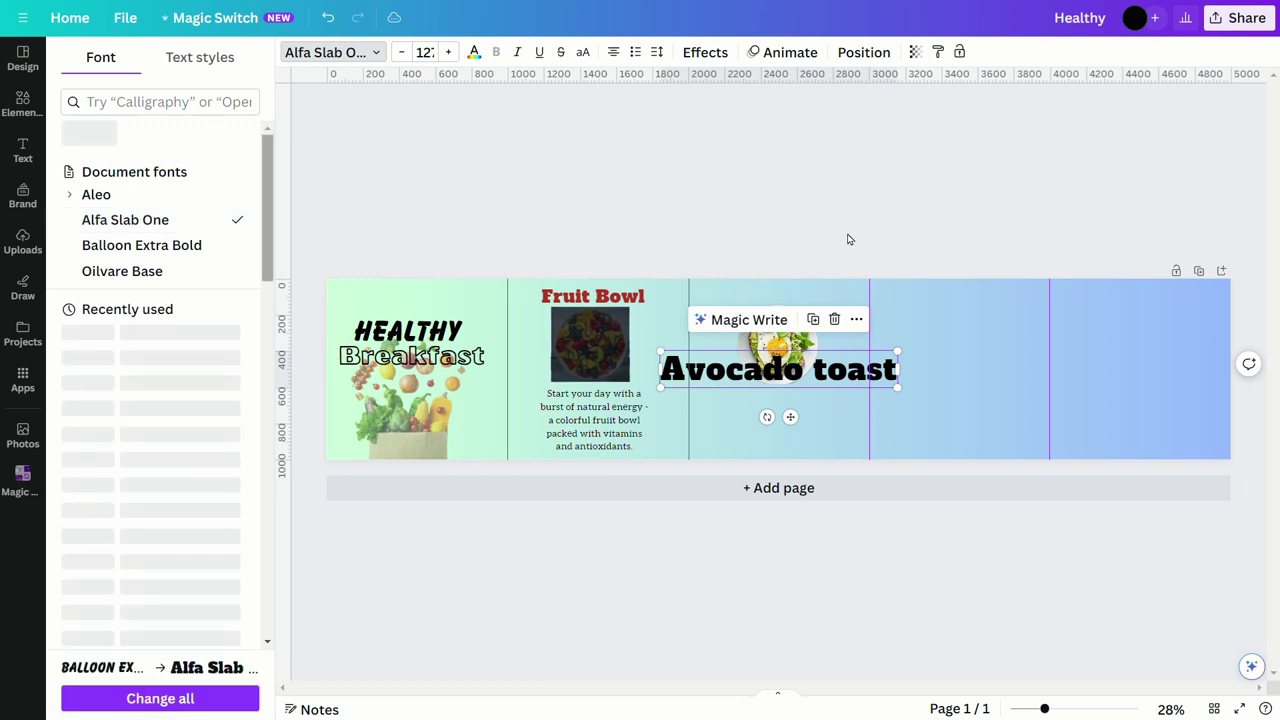
- Colour the "Avocado toast" heading in the document's dark red and place it, scaled down, above the toast photo
triple_click(850, 372)
click(474, 52)
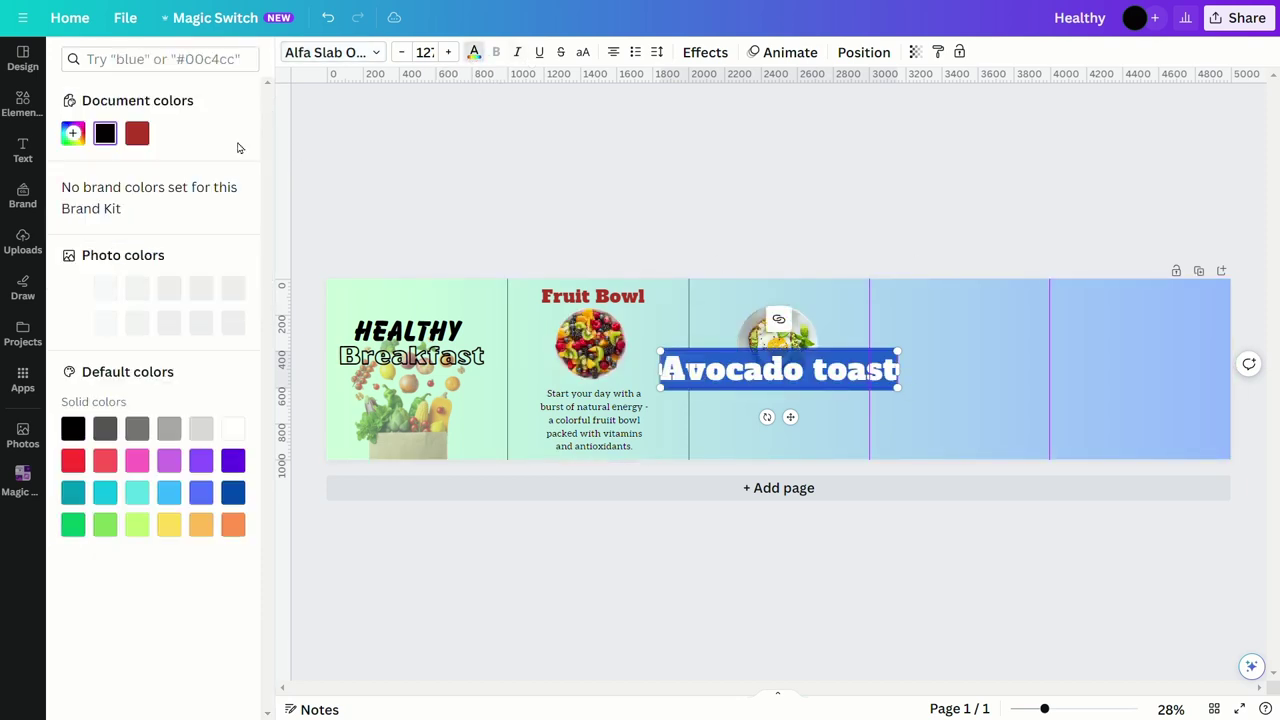
click(137, 133)
click(688, 214)
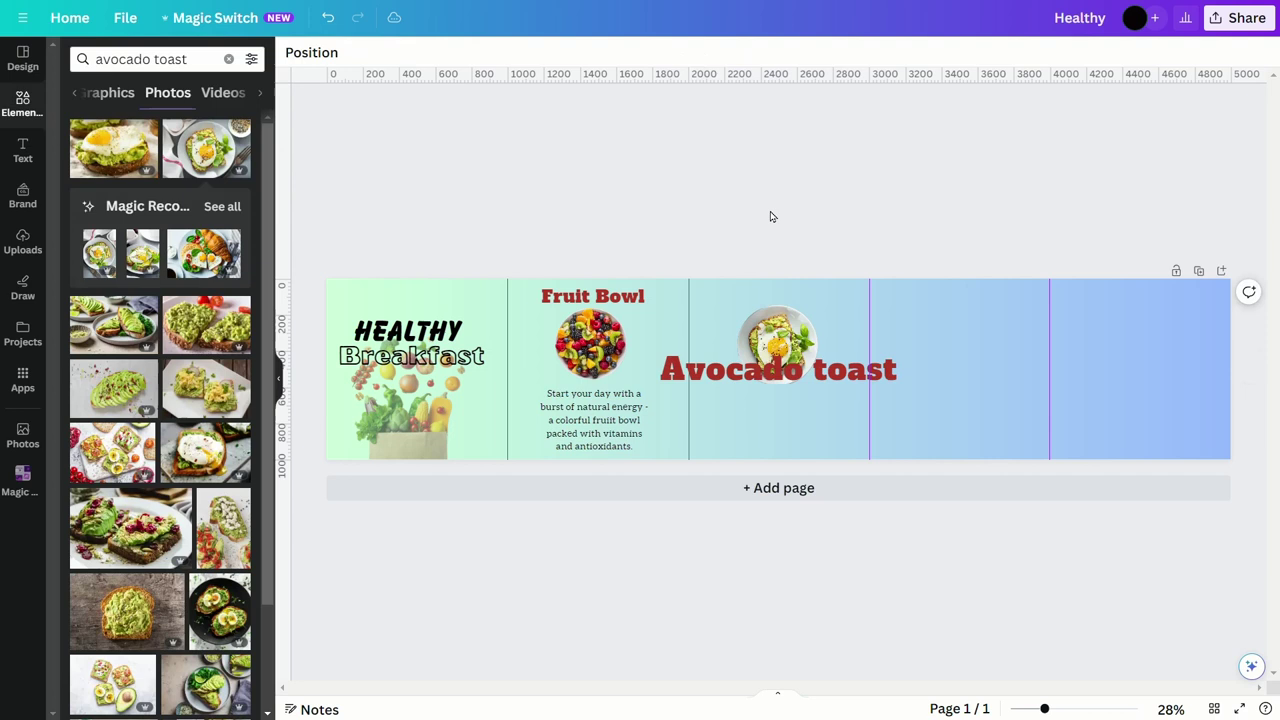
click(817, 396)
drag(900, 384, 799, 302)
- Add a text box reading "Upgrade your breakfast game with creamy avocado toast. It's quick, easy and oh-so-delicious" and narrow it to wrap over several lines
text(tUpgra)
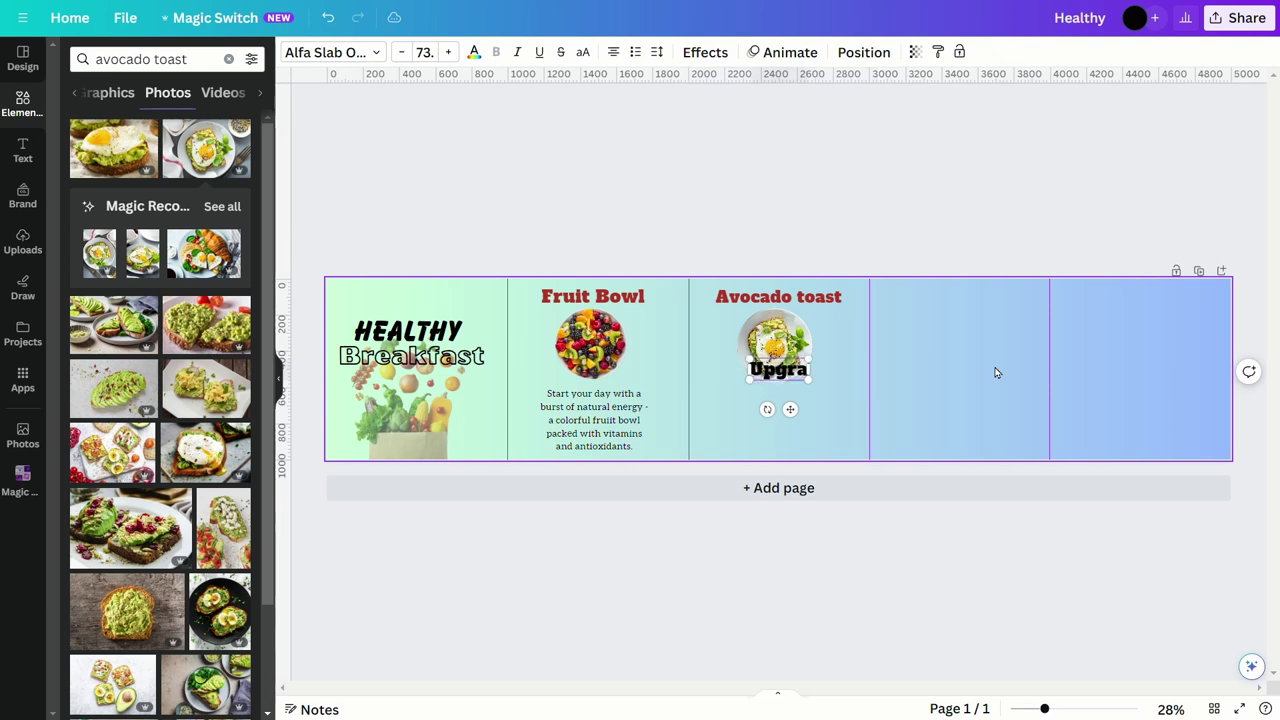
text(de)
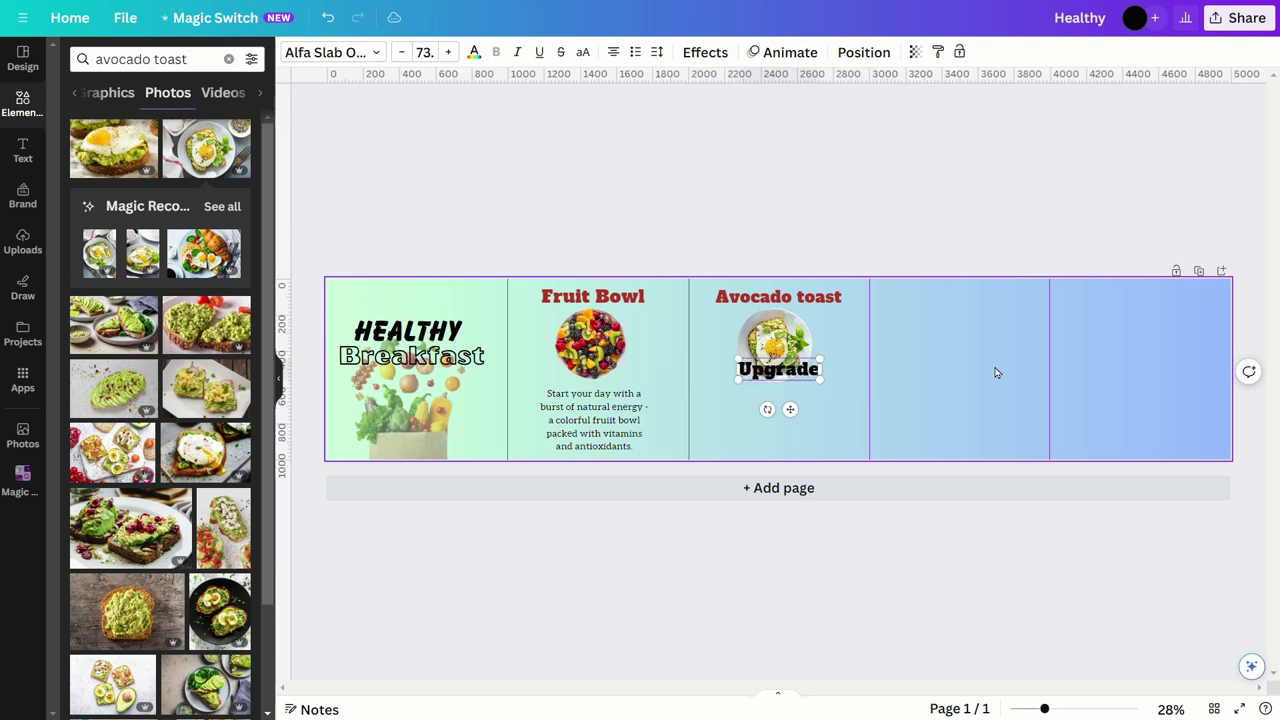
text( your brea)
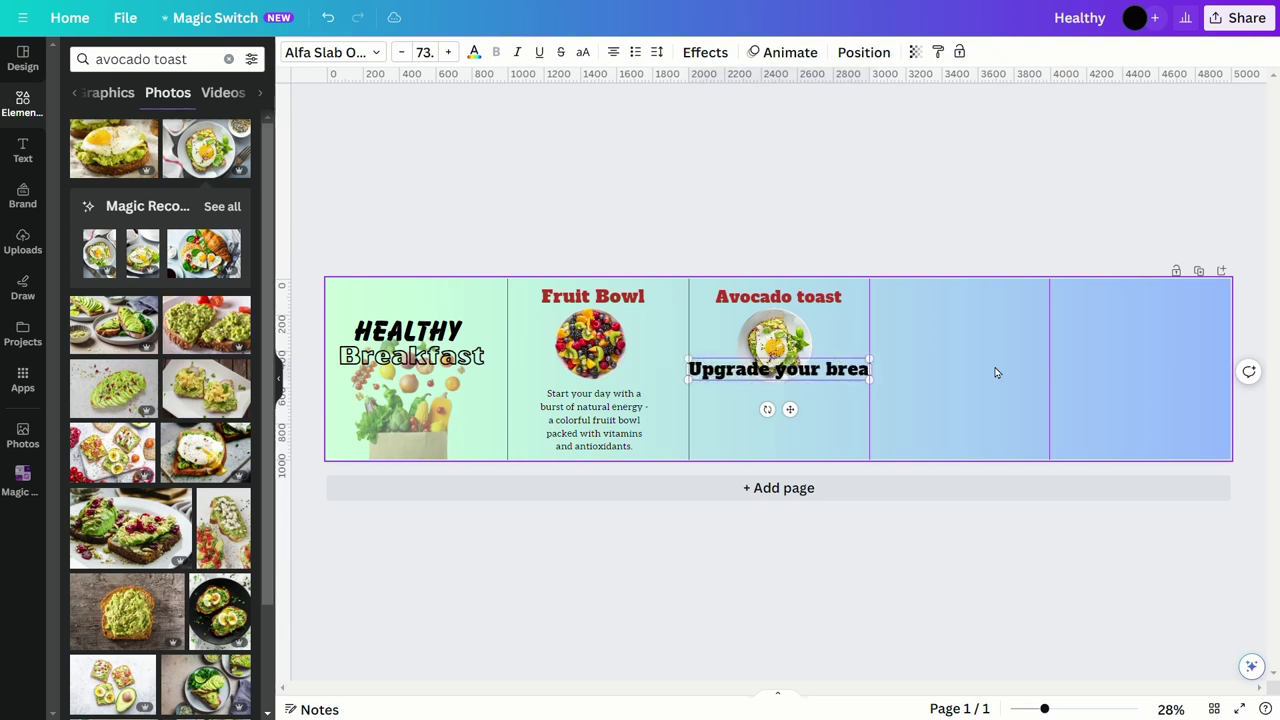
text(k)
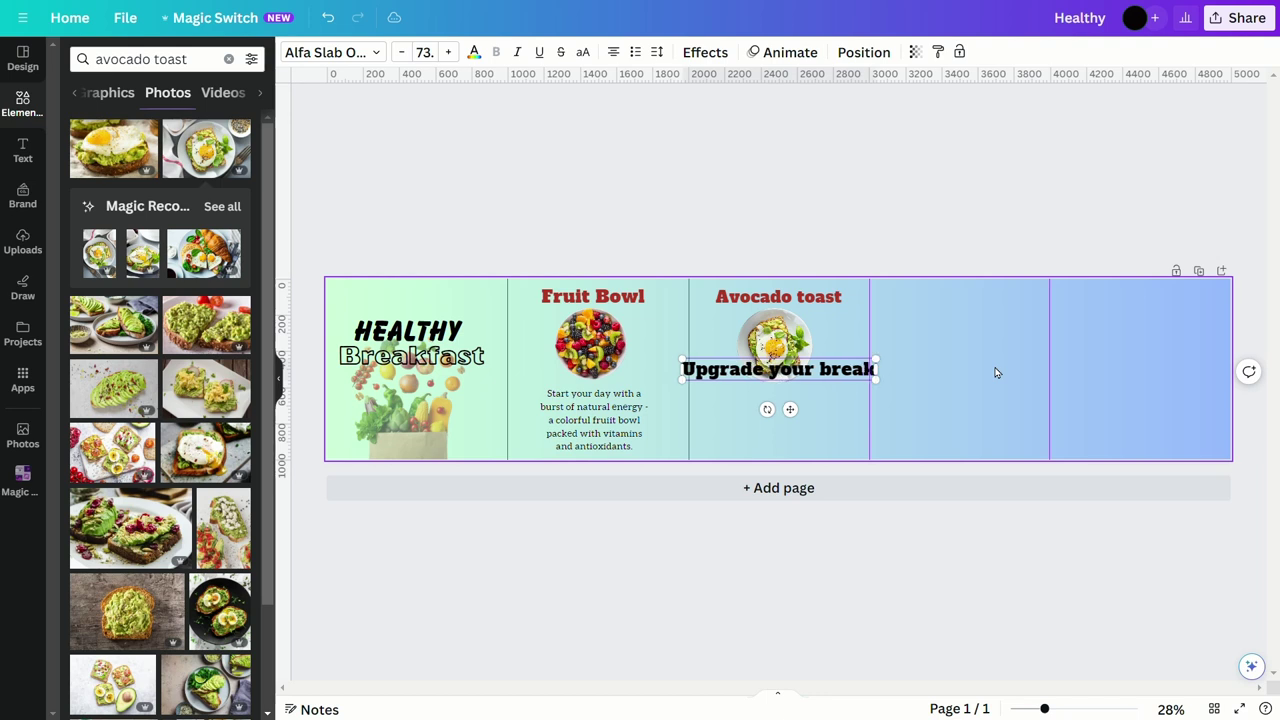
text(fast game with creamy avocado toast. It's quick, easy and oh-so-ddeliicious)
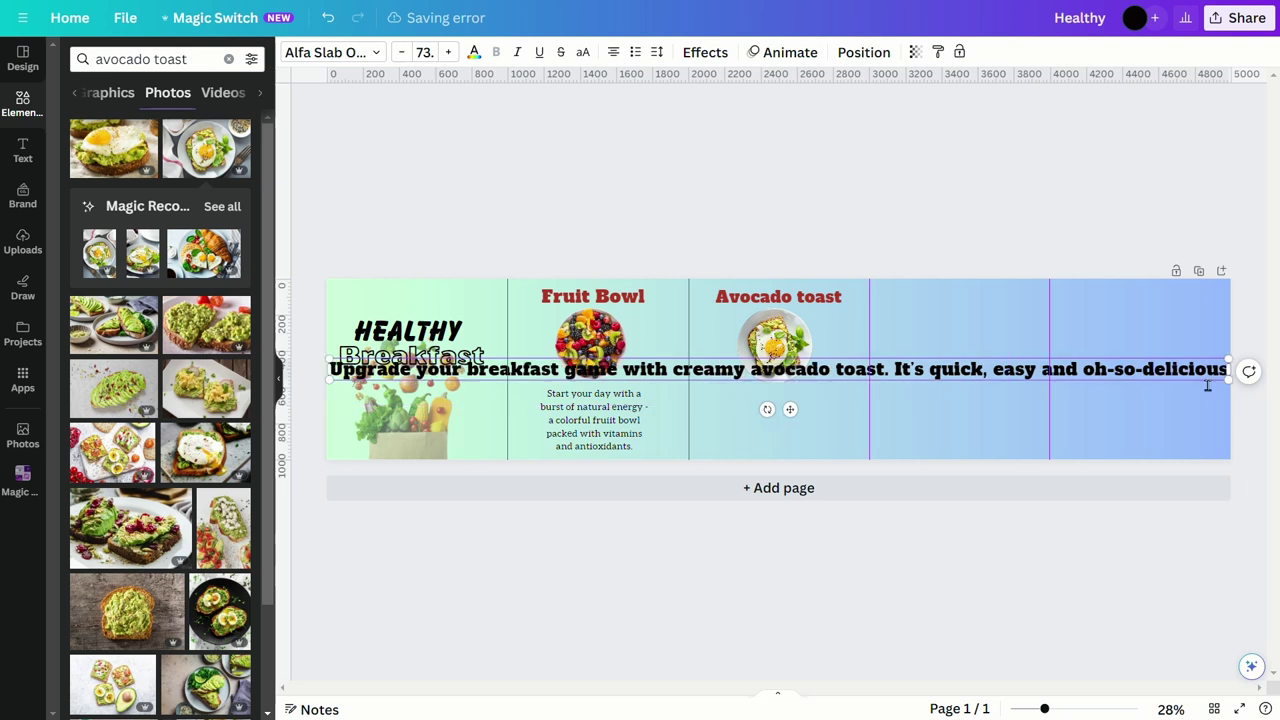
drag(1240, 378, 815, 388)
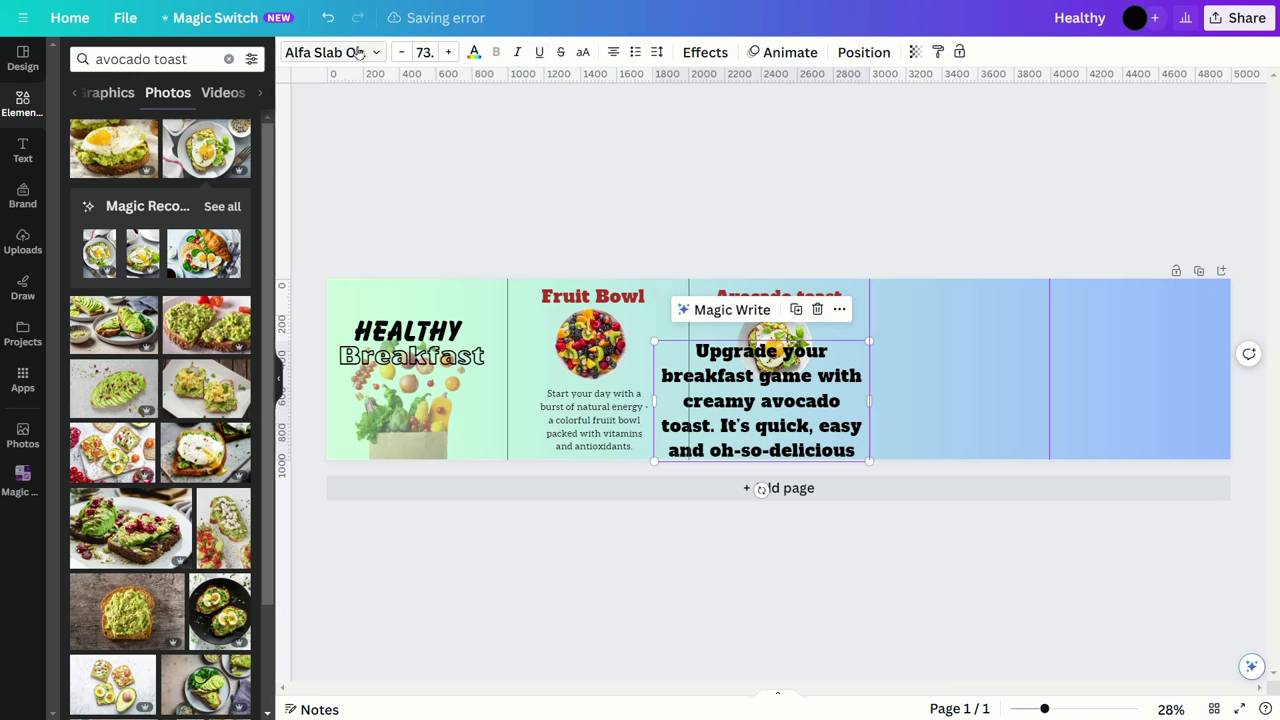
- Match the avocado toast description to the fruit bowl description's font and small size, and place it below the toast photo
key(ctrl+z)
key(ctrl+z)
key(ctrl+z)
click(927, 336)
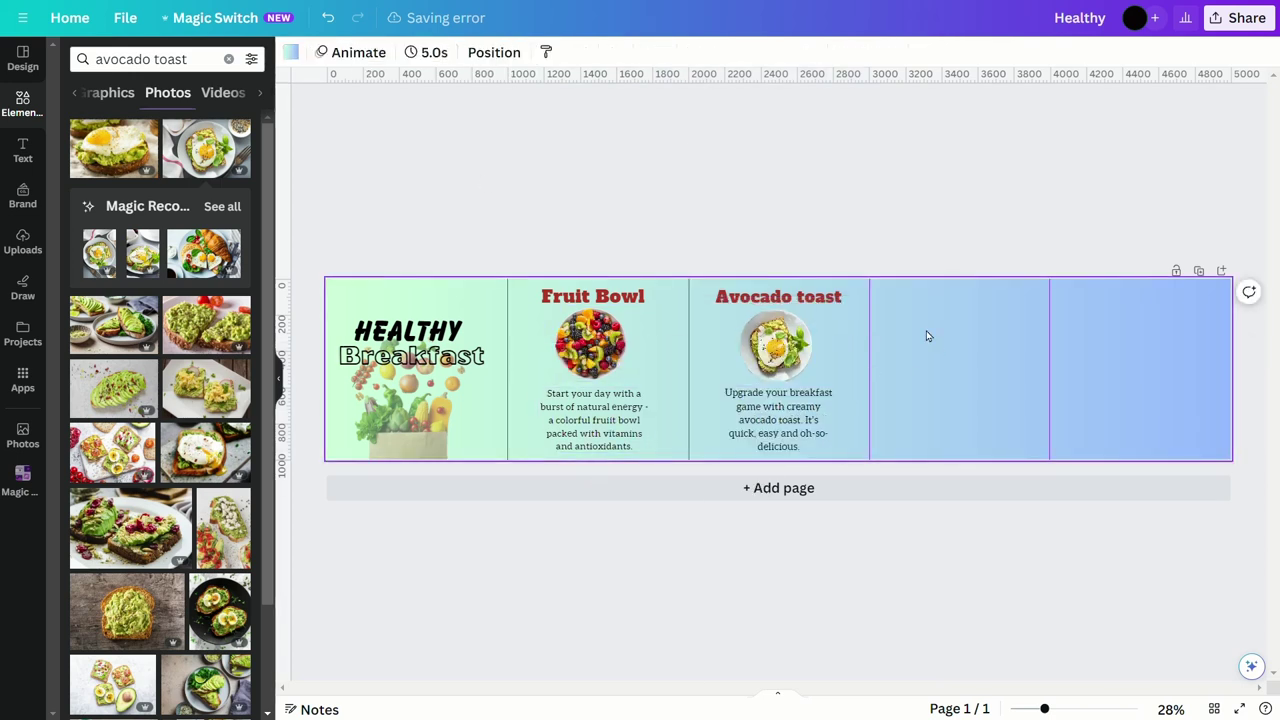
- Add a heading reading "Greek Yogurt Parfait" for the fourth section
key(t)
key(ctrl+z)
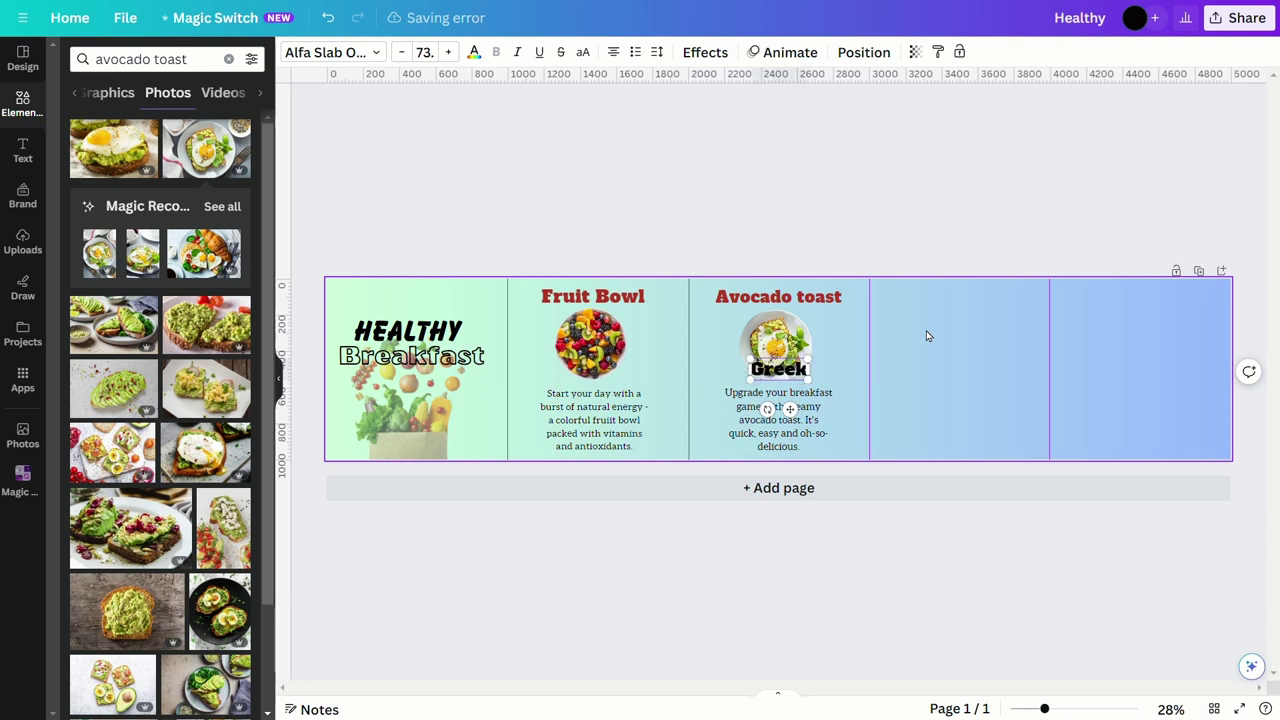
- Try the Oilvare Base font on the "Greek Yogurt Parfait" heading and undo the change
click(330, 52)
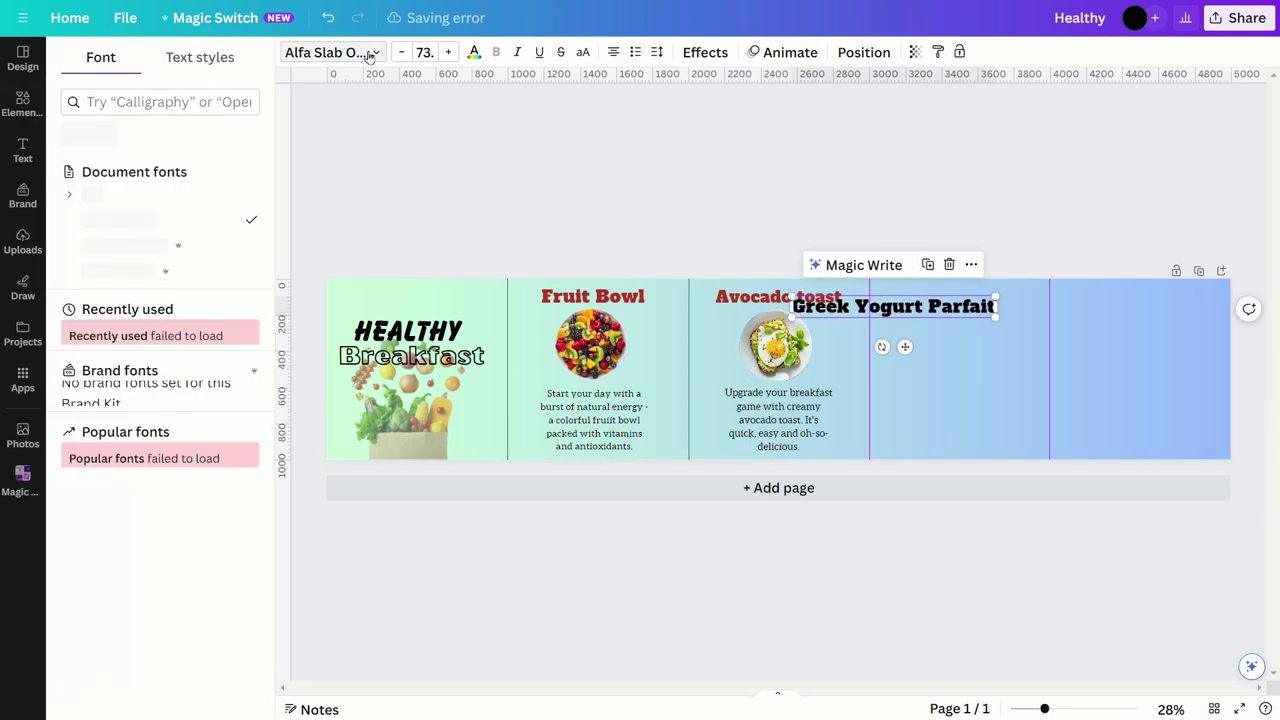
click(215, 245)
click(215, 270)
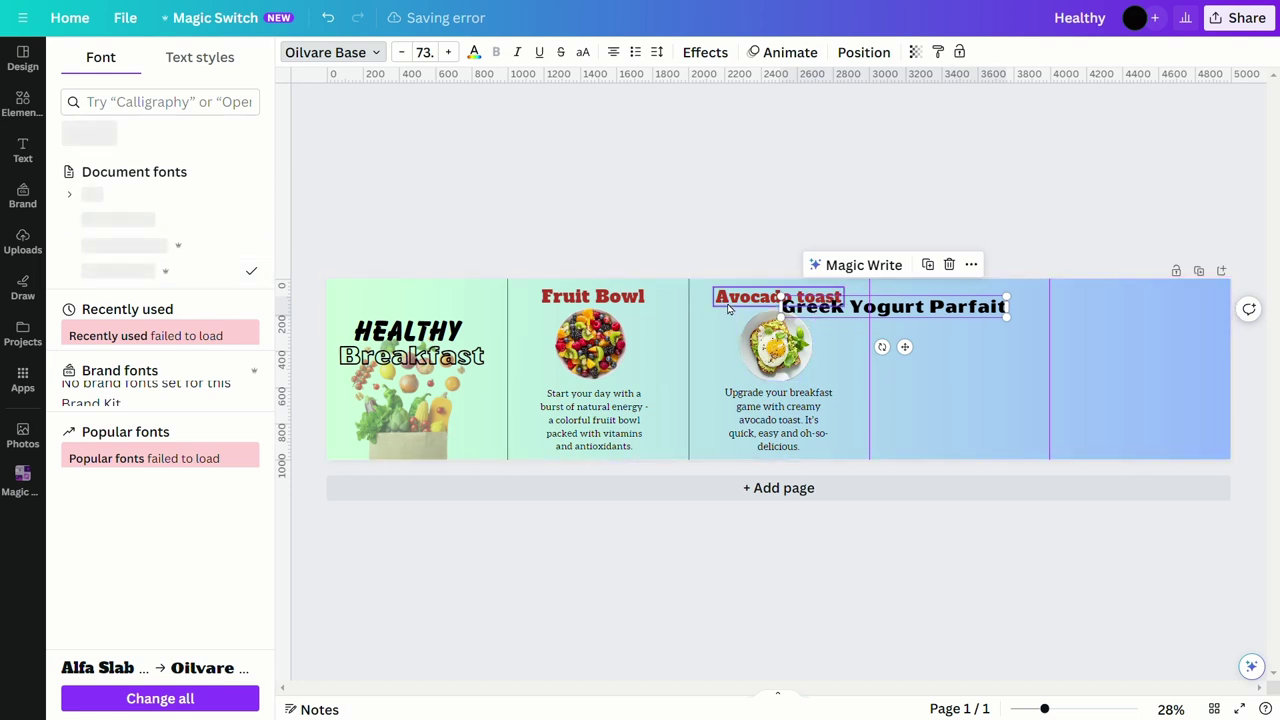
key(ctrl+z)
key(ctrl+shift+z)
key(ctrl+z)
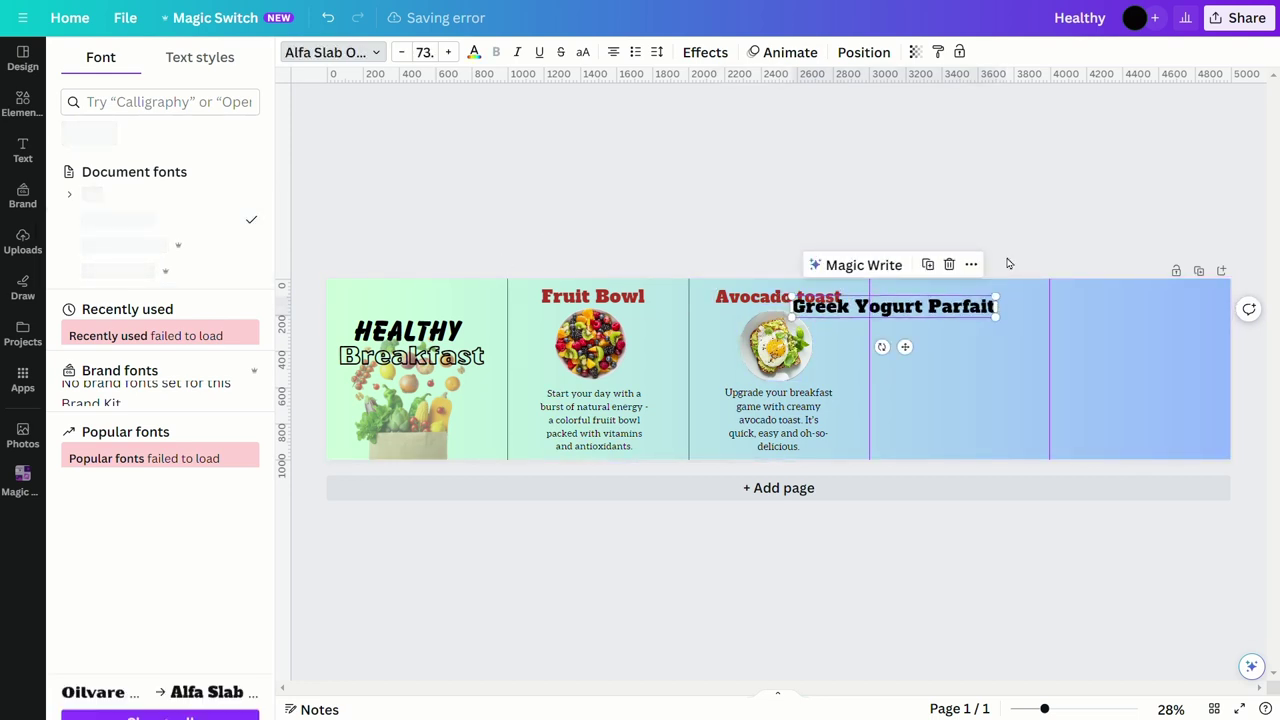
- Place the "Greek Yogurt Parfait" heading, coloured dark red and slightly scaled down, at the top of the fourth section
click(1020, 217)
drag(962, 318, 1022, 310)
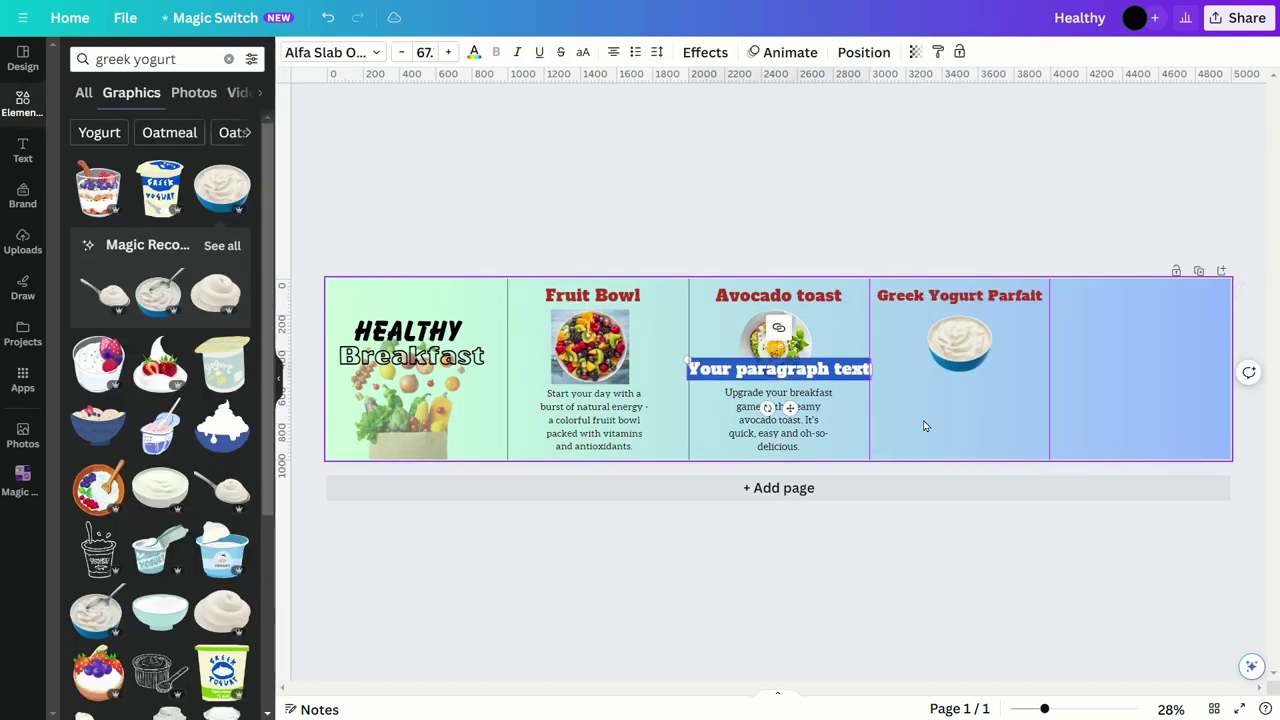
- Add a text box reading "Induge in a Greek yogurt parfait topped wit granola and honey . A balanced and tasty morning treat!"
key(ctrl+z)
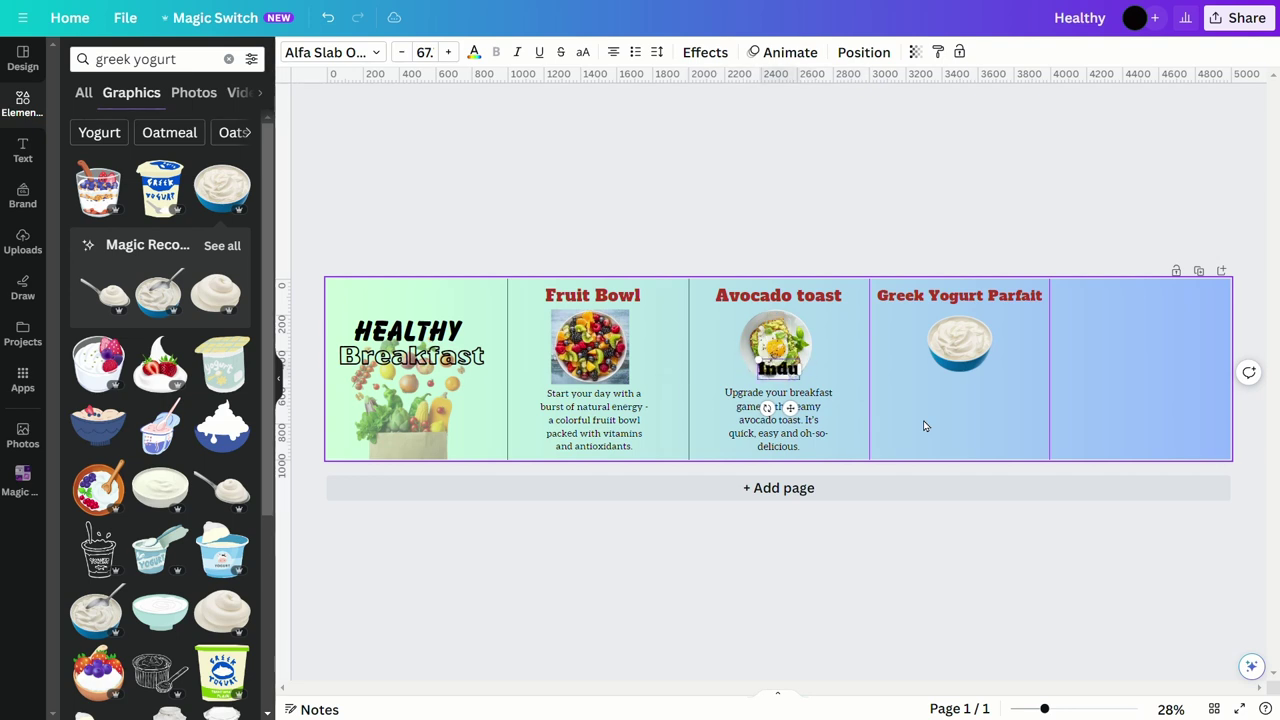
text(a Greek)
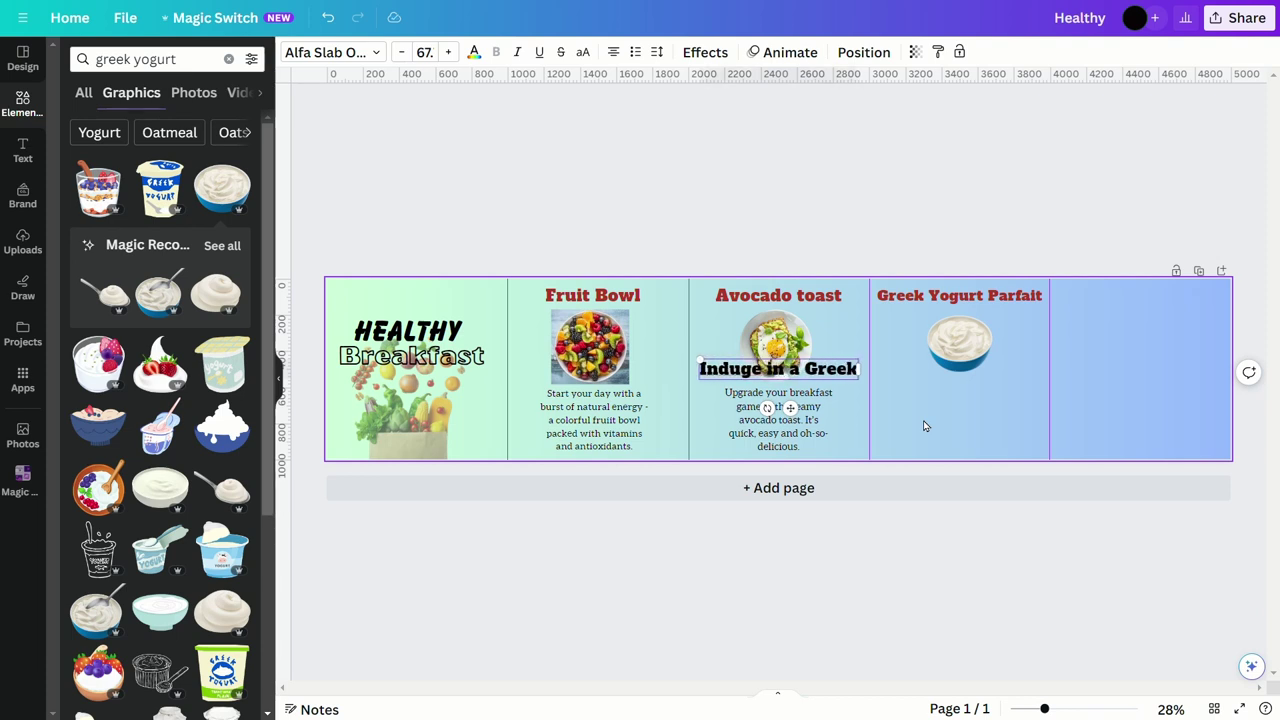
text(yogurt parfait topped wit granola and honey . A balanced and tasty morning treat!)
- Narrow the Greek yogurt description's text box and position it below the yogurt bowl in the fourth section
drag(1246, 371, 650, 383)
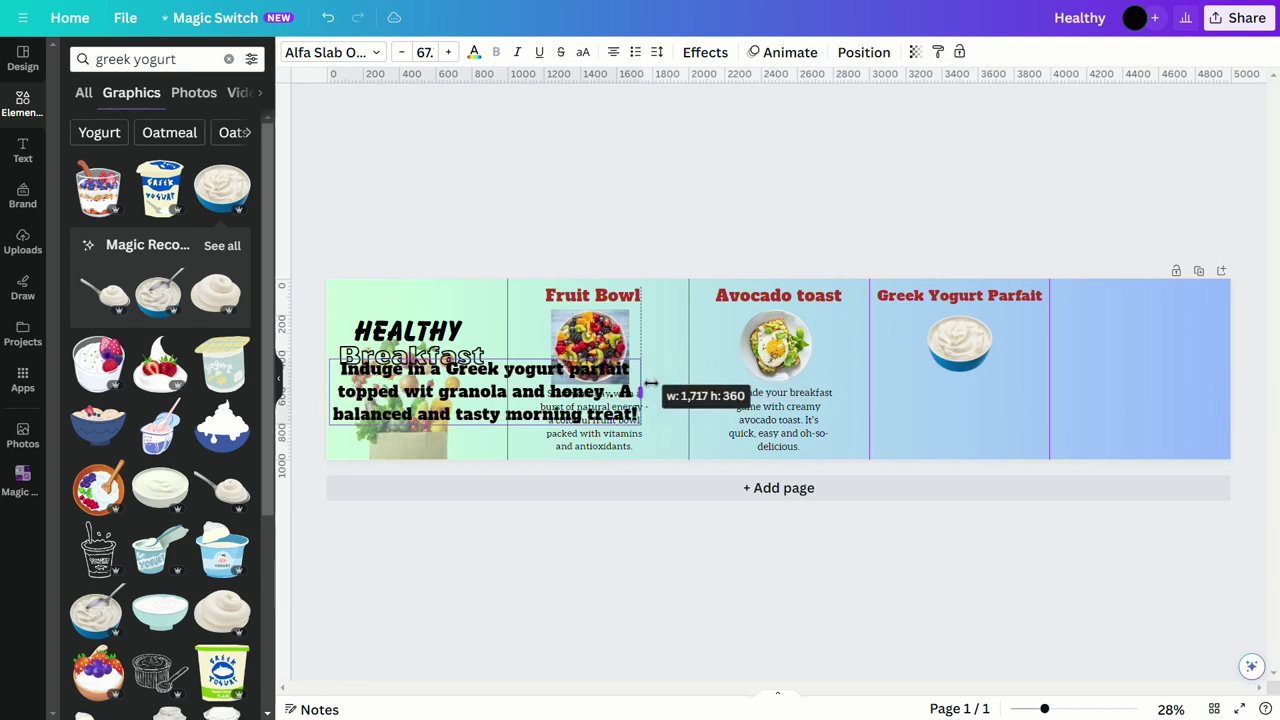
drag(490, 395, 915, 392)
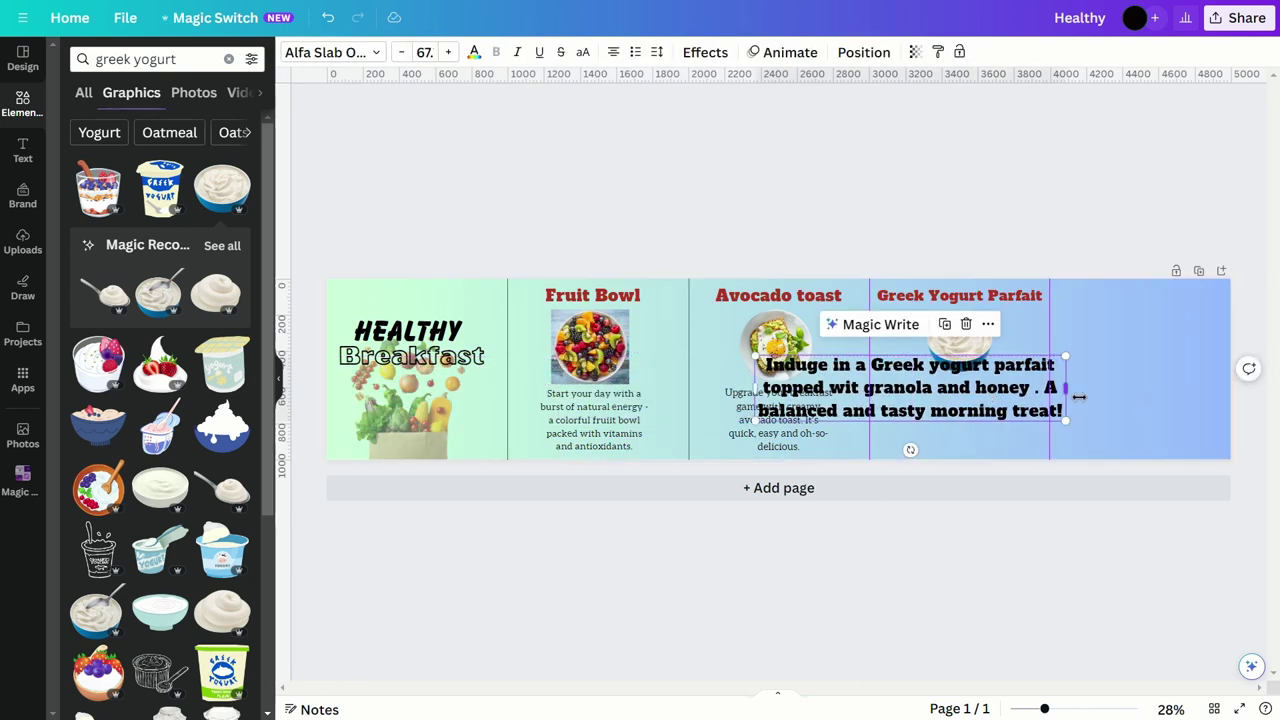
drag(1079, 397, 970, 410)
drag(970, 480, 975, 423)
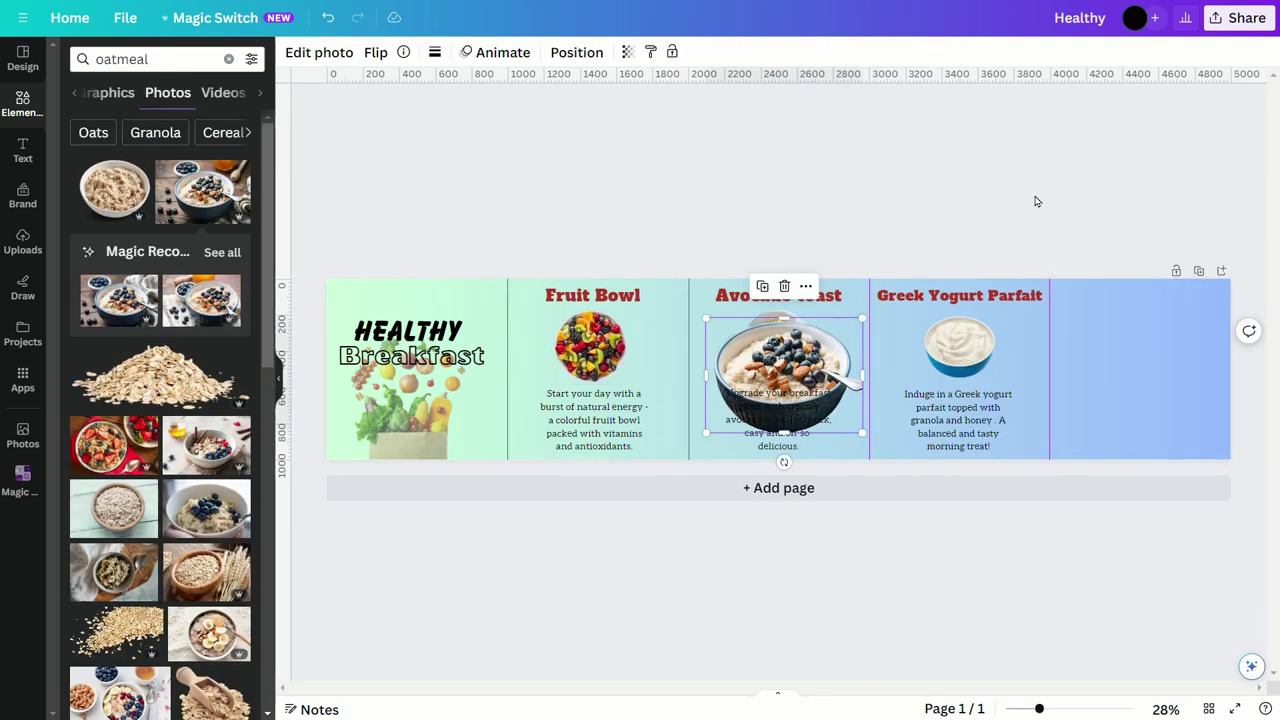
- Move the oatmeal bowl photo into the fifth section and scale it to nearly fill the section's width
drag(800, 372, 1136, 350)
drag(1204, 300, 1160, 351)
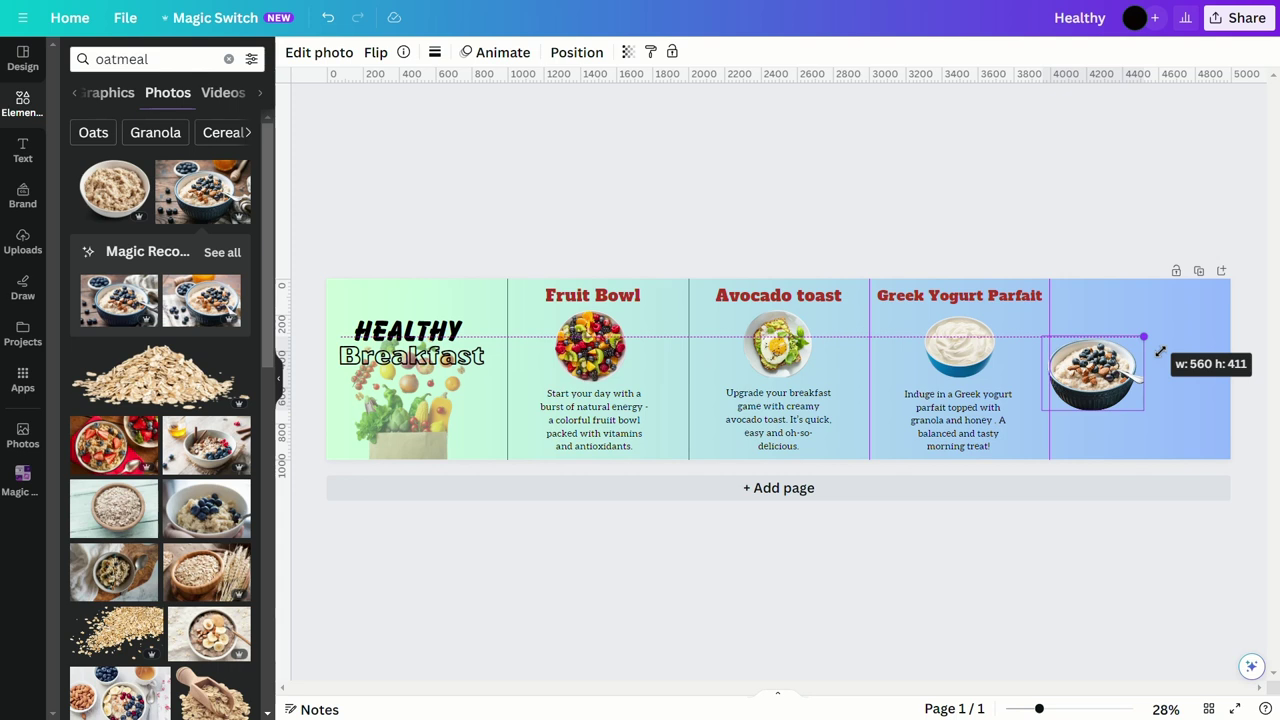
drag(1112, 382, 1160, 355)
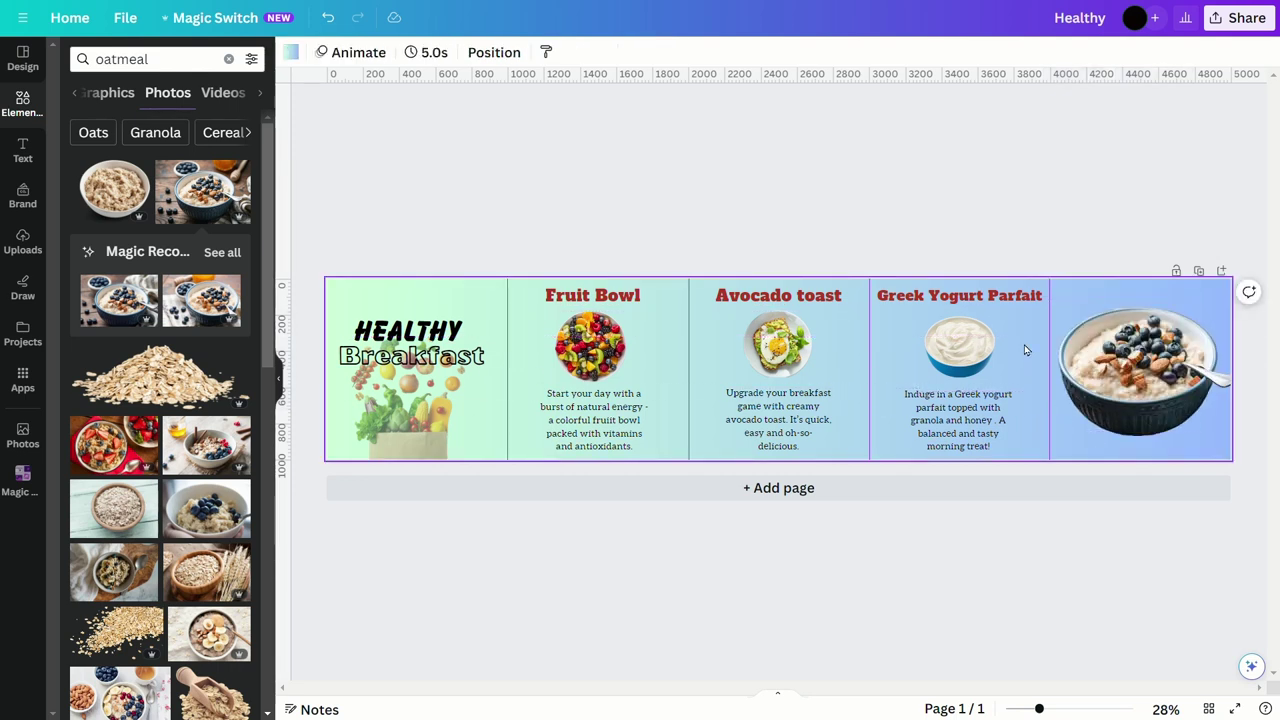
- Add a text box reading "Warm up with a cozy bowl of oatmeal toppedd with fres berries. It's the perfect blend ofcomfort and nutrition."
text(tW)
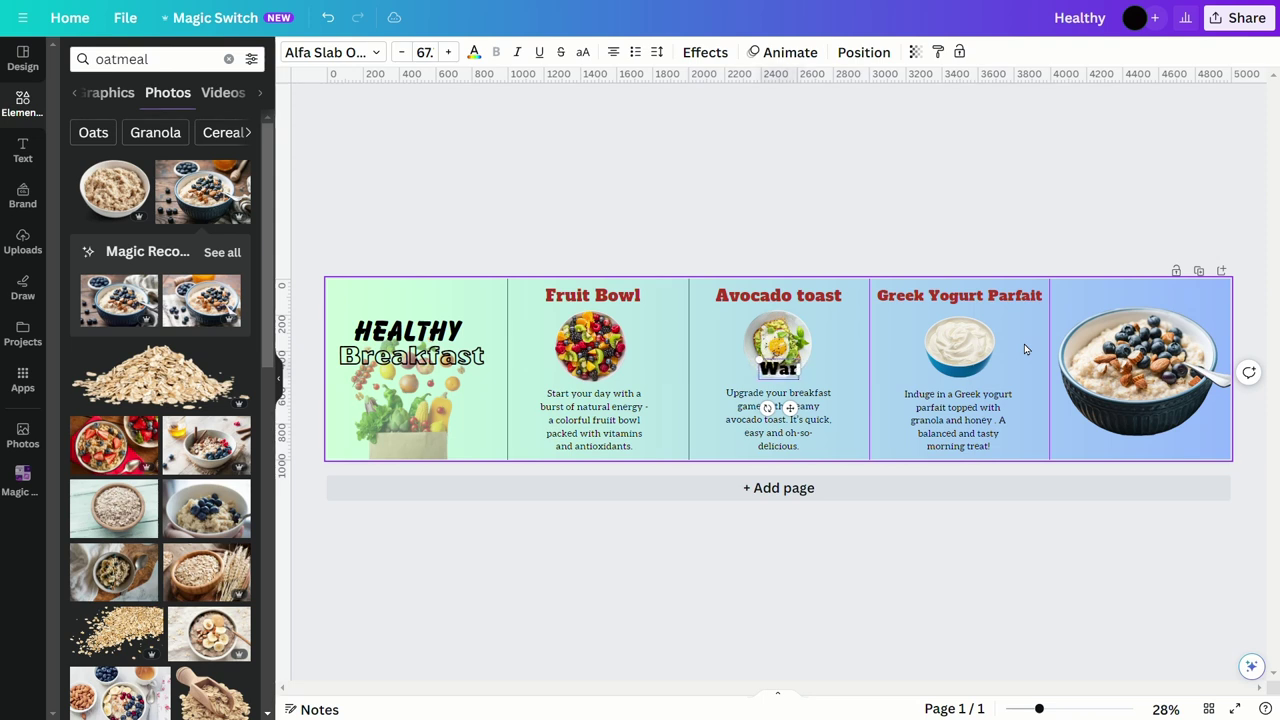
text(rm up with)
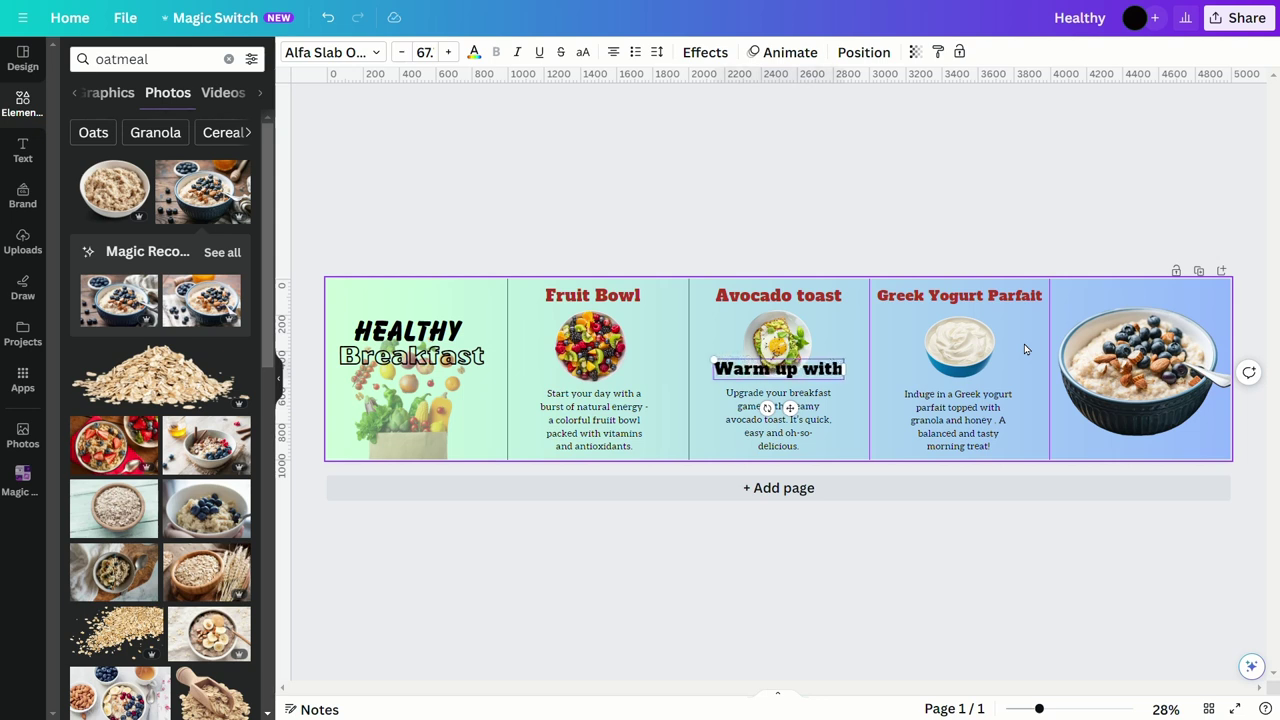
text( a cio)
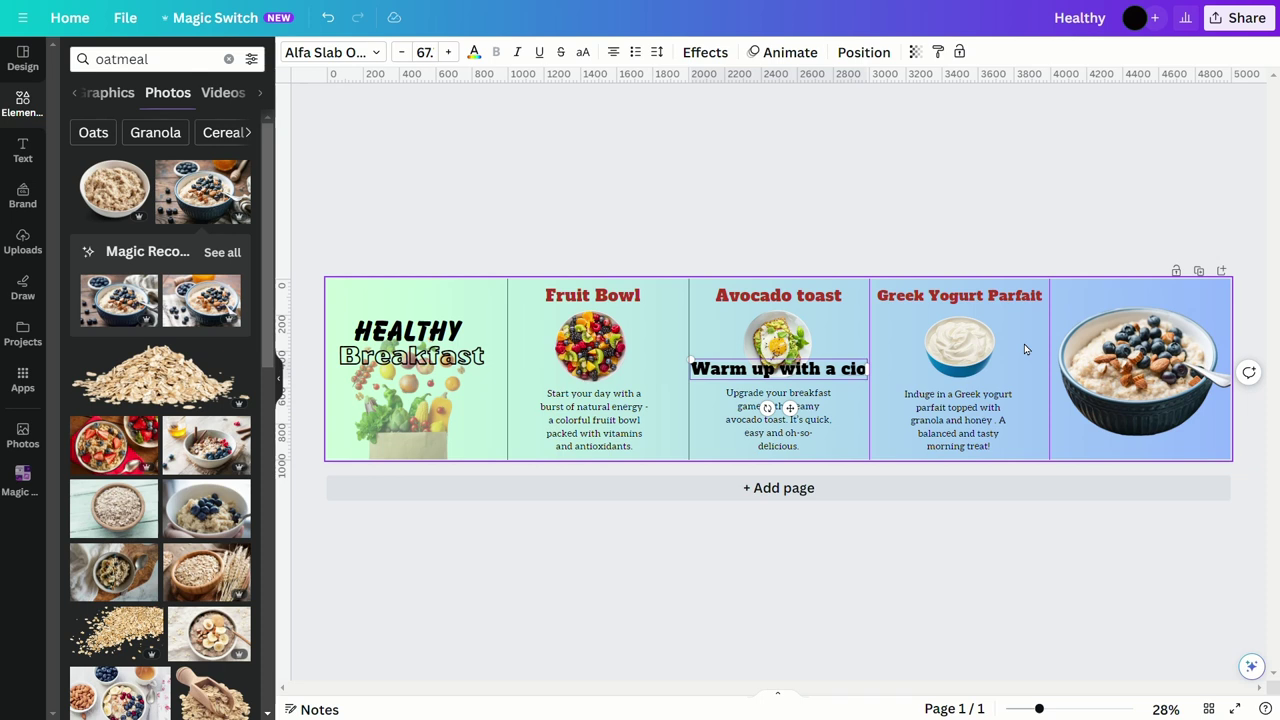
key(BackSpace)
key(BackSpace)
text(ozy)
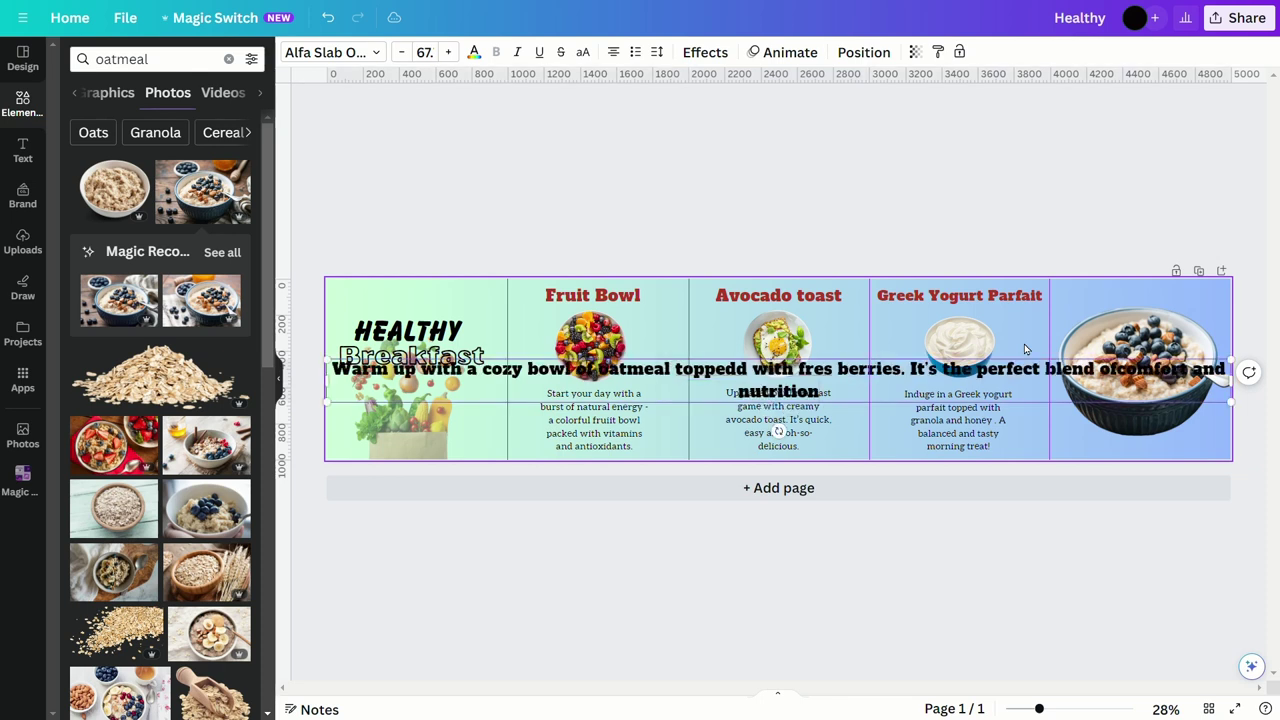
text(.)
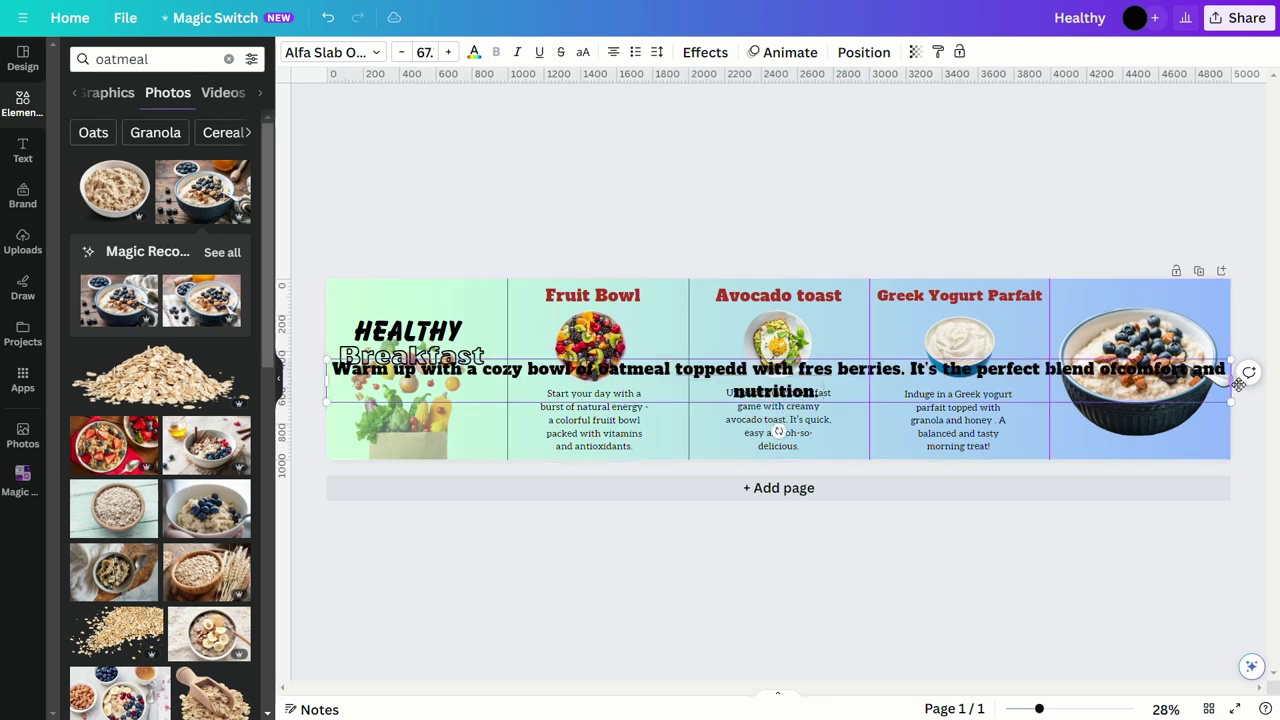
- Set the oatmeal description's font to Aleo, and narrow its text box while shifting it toward the fifth section
drag(1243, 392, 690, 390)
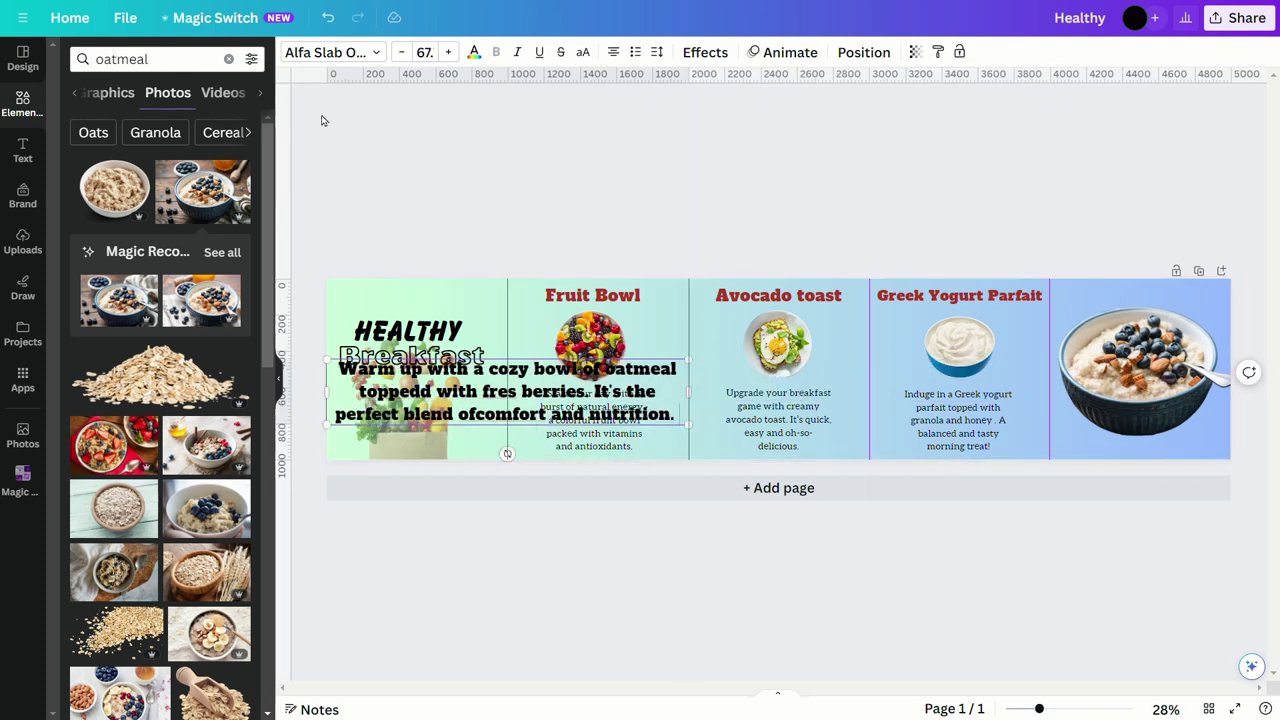
click(340, 52)
click(170, 194)
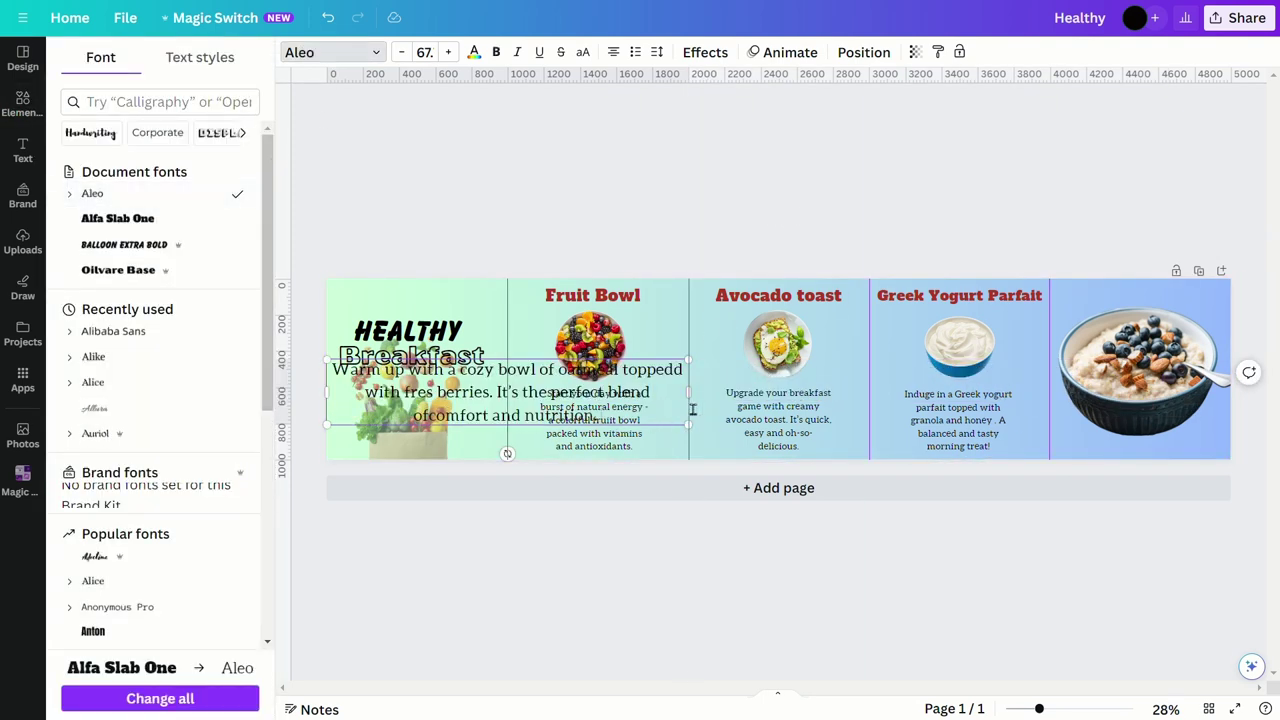
drag(700, 403, 643, 406)
click(663, 400)
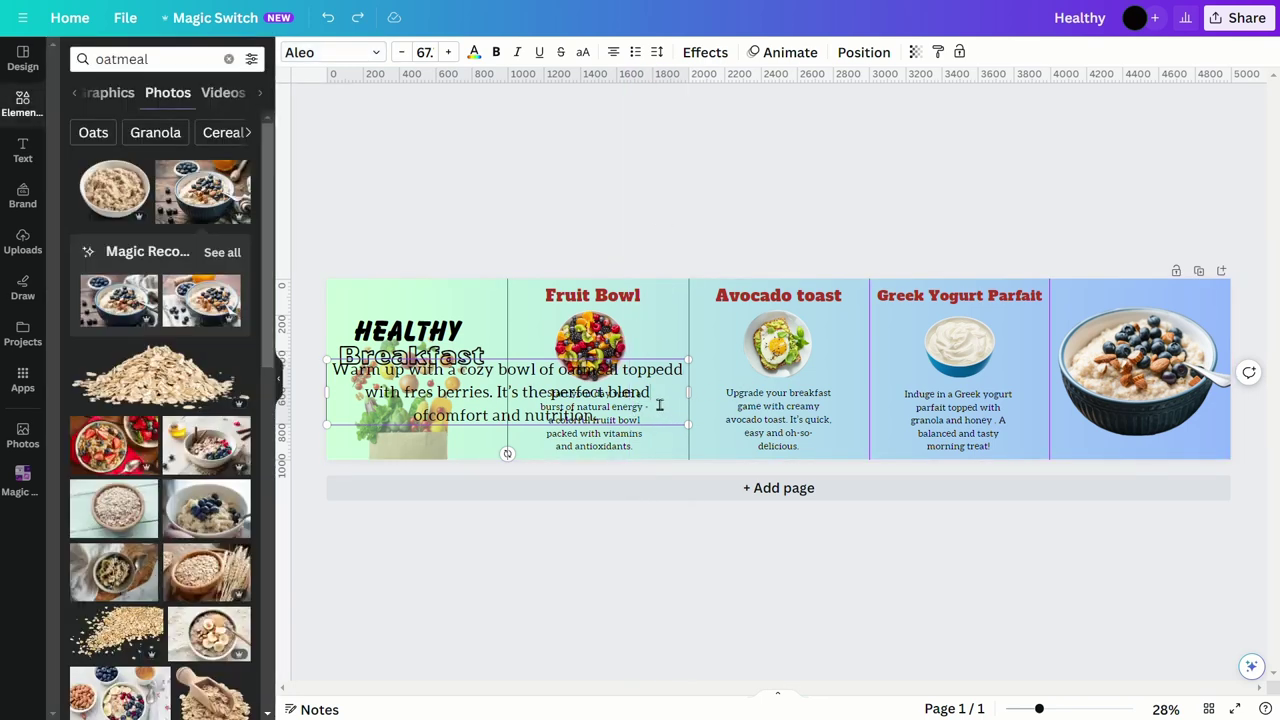
drag(676, 397, 965, 421)
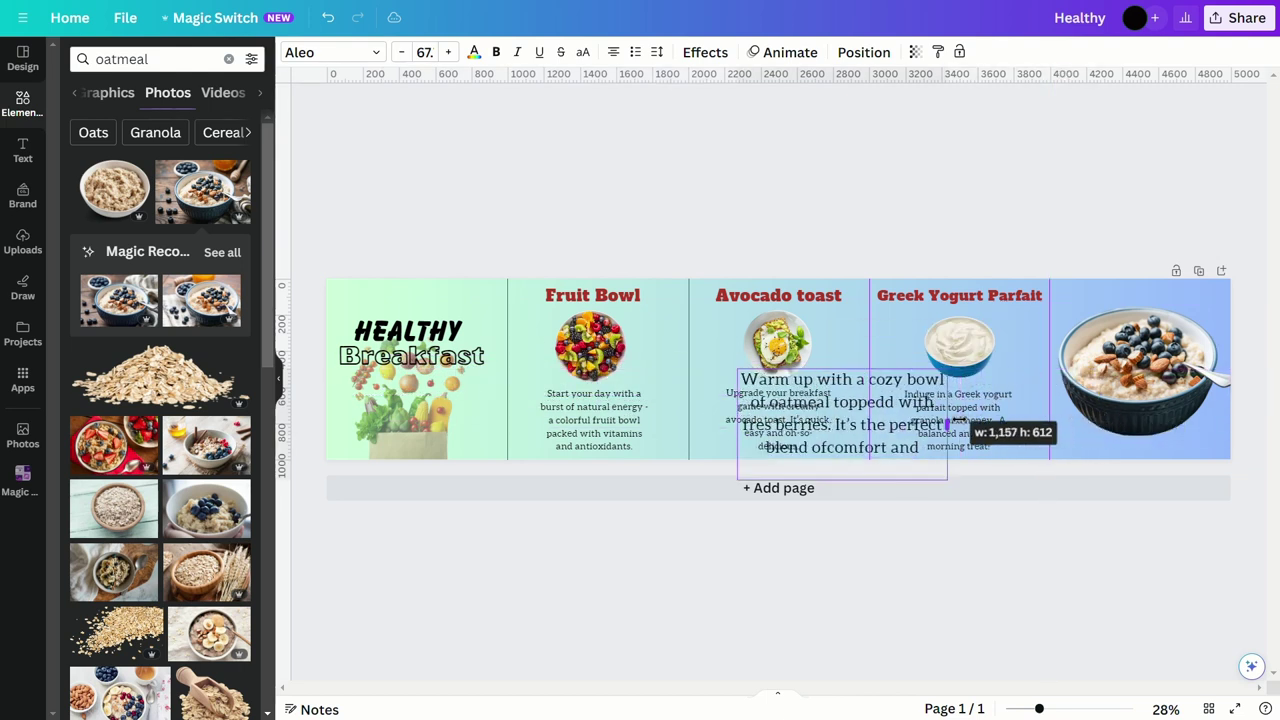
- Shrink the oatmeal bowl photo and centre it in the fifth section, level with the other food images
click(1140, 370)
drag(1228, 434, 1147, 364)
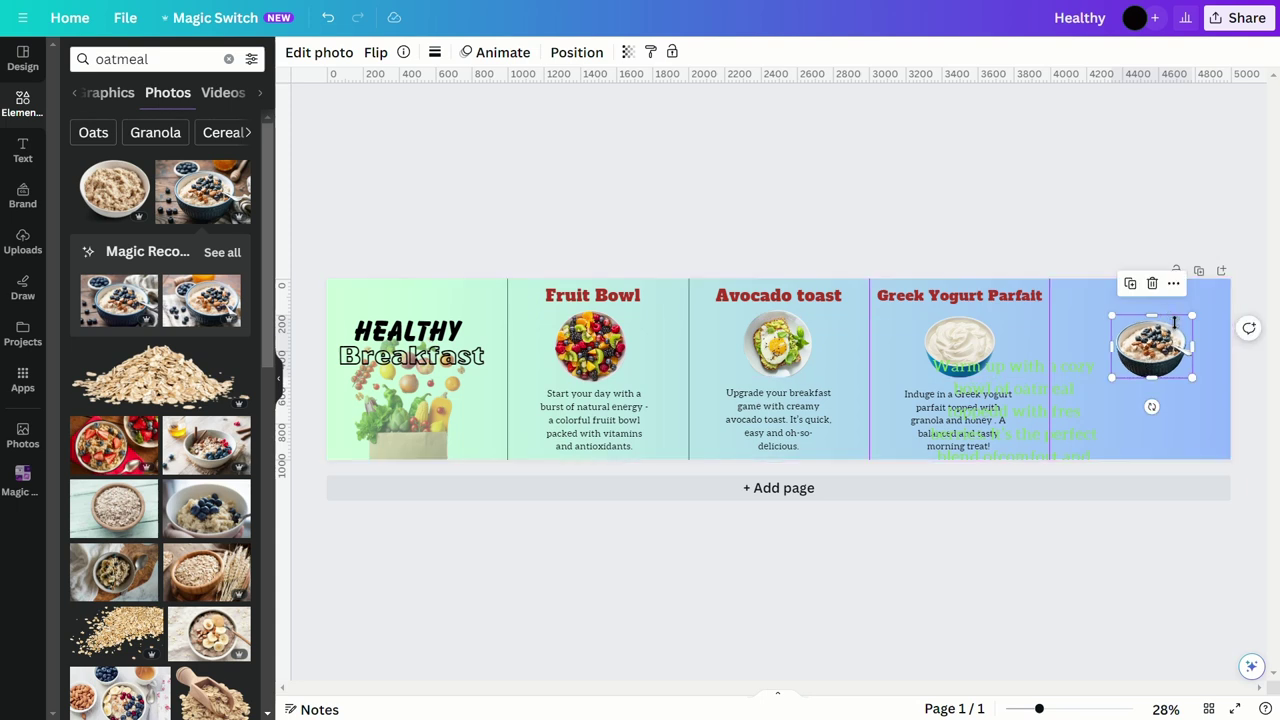
drag(1205, 327, 1190, 322)
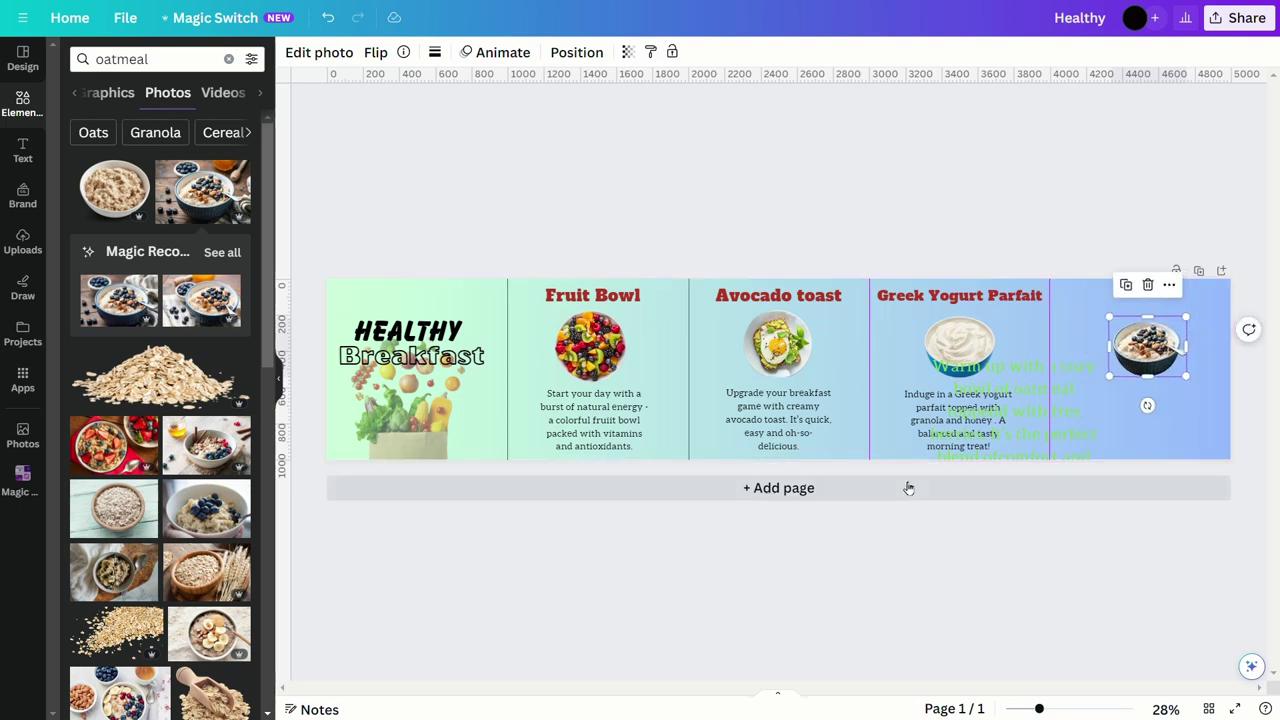
- Colour the oatmeal description black and fit it at font size 39 below the oatmeal bowl in the fifth section
click(1056, 404)
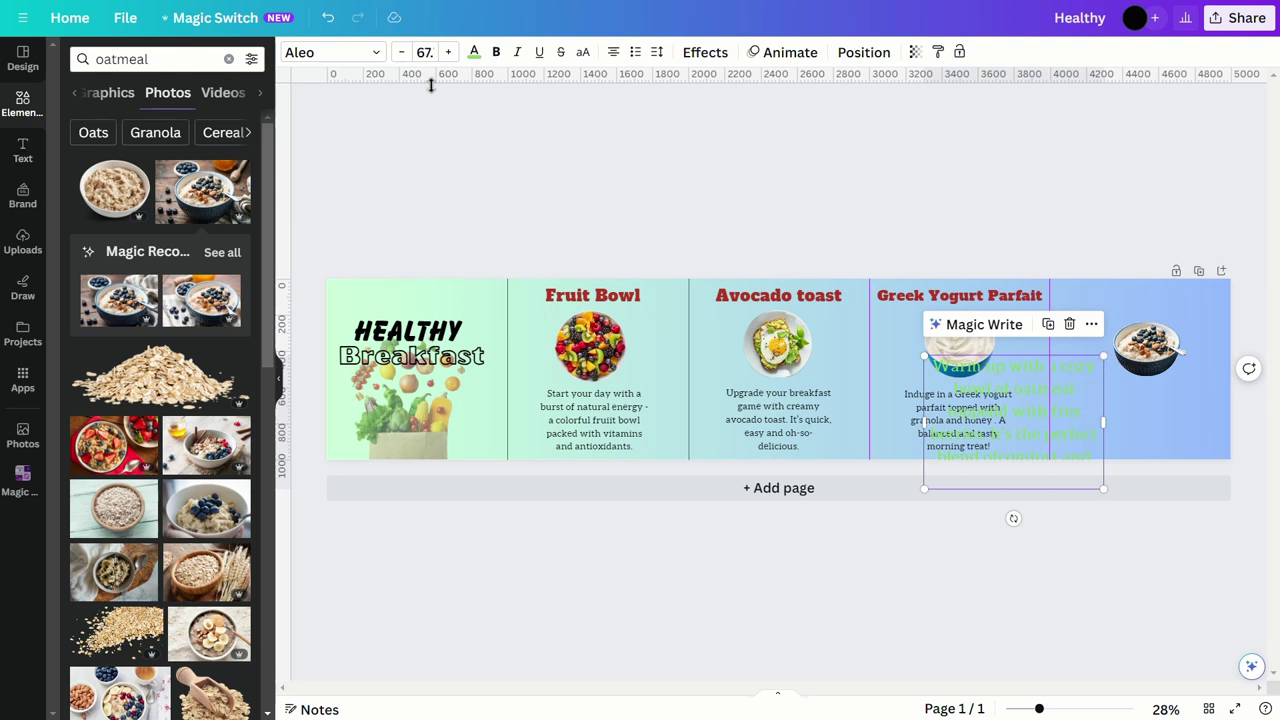
click(476, 53)
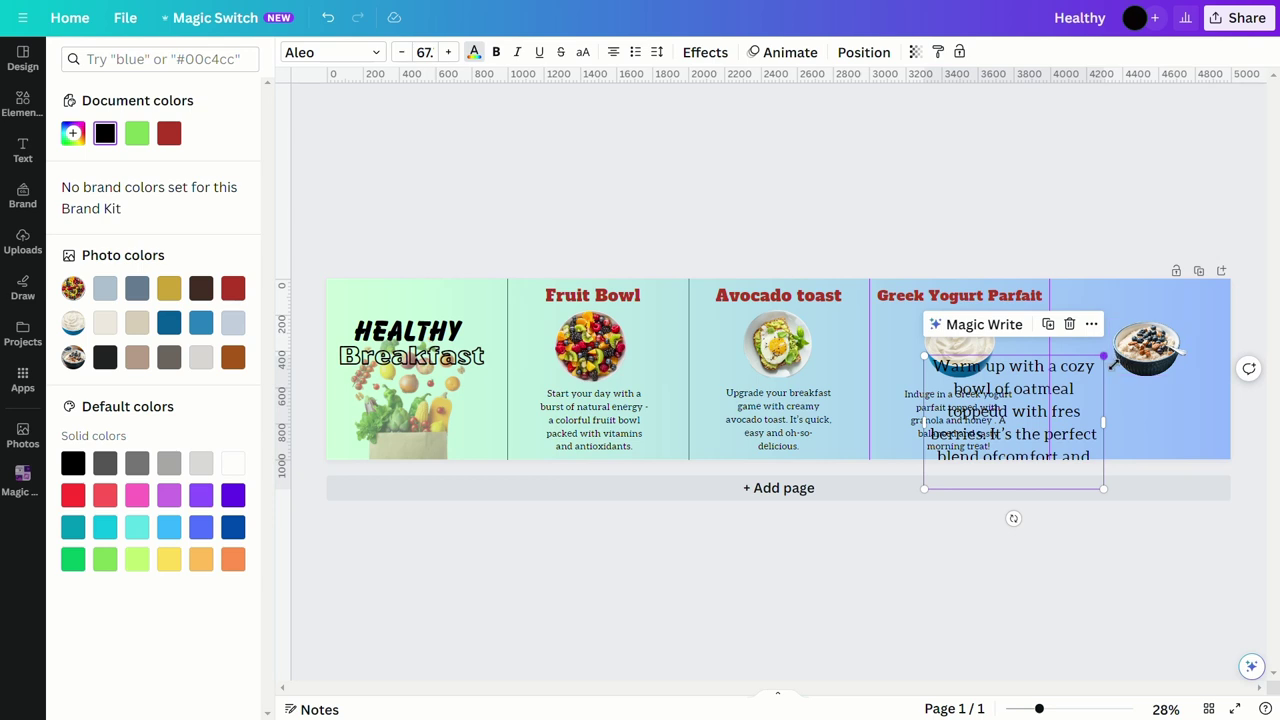
drag(1103, 355, 1058, 394)
drag(990, 440, 1150, 418)
drag(1213, 371, 1186, 390)
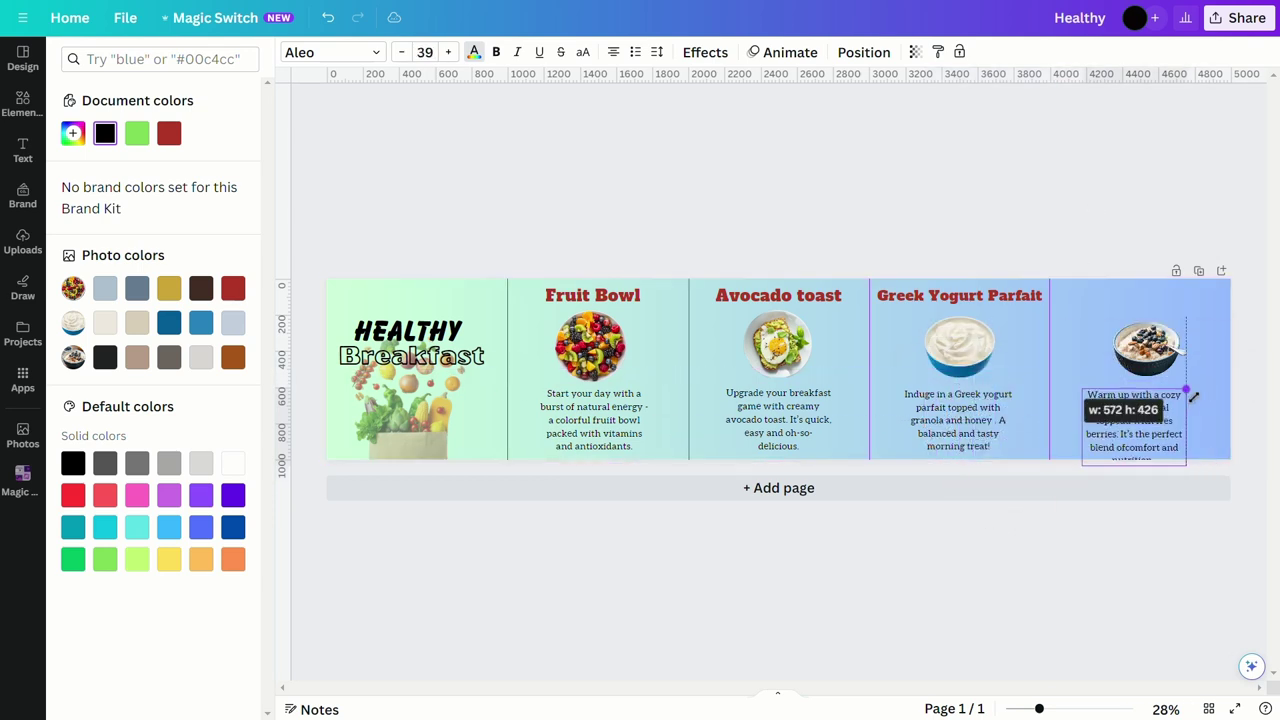
drag(1148, 447, 1173, 420)
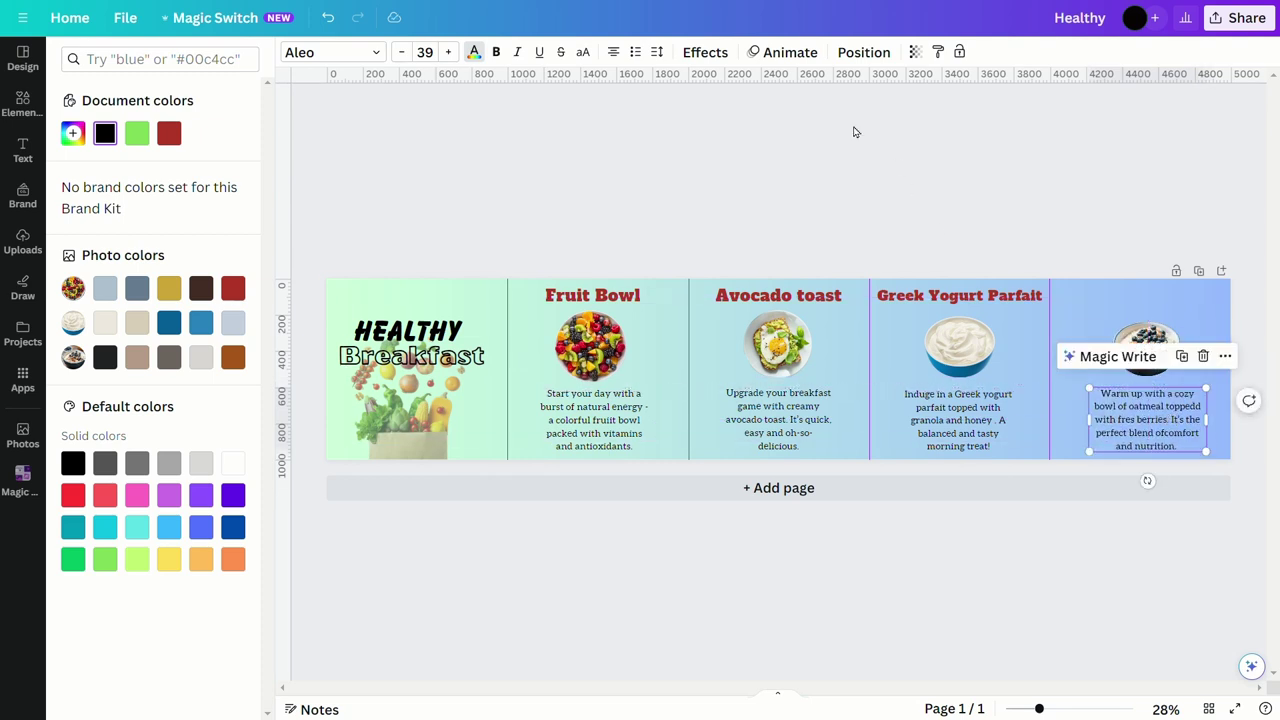
click(874, 223)
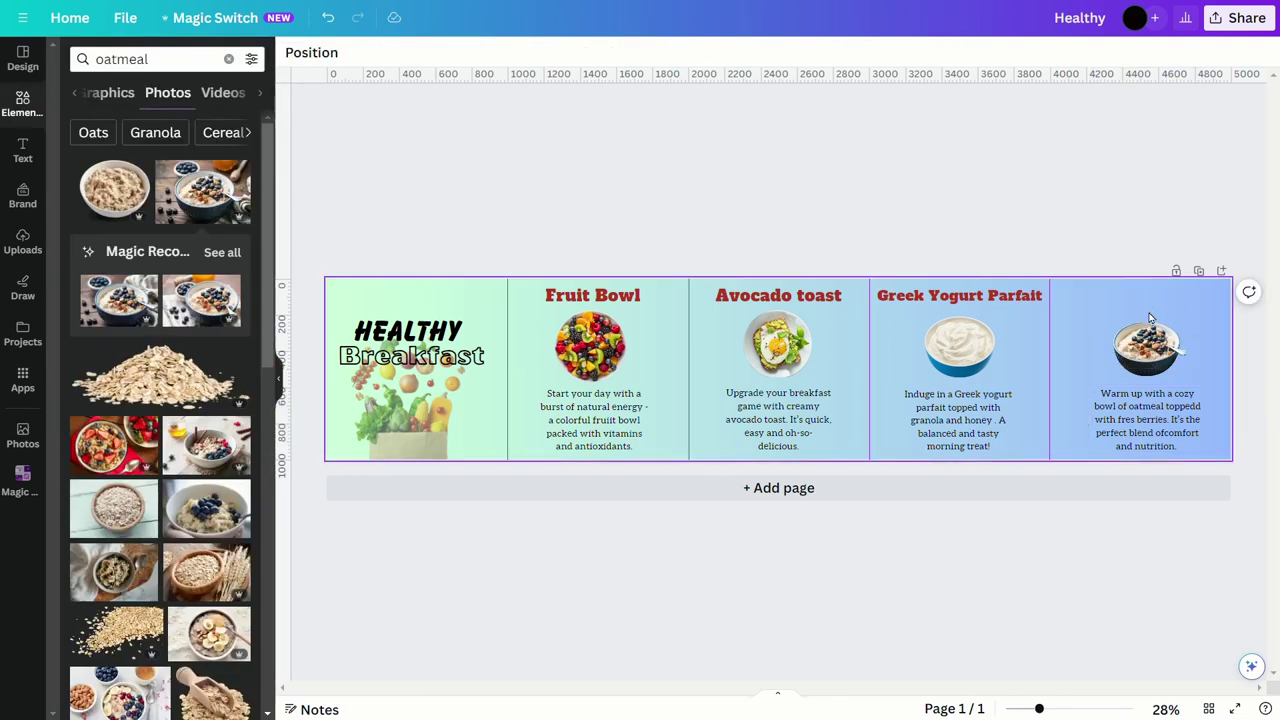
- Add a text heading reading "Oatmeal with Berries"
key(t)
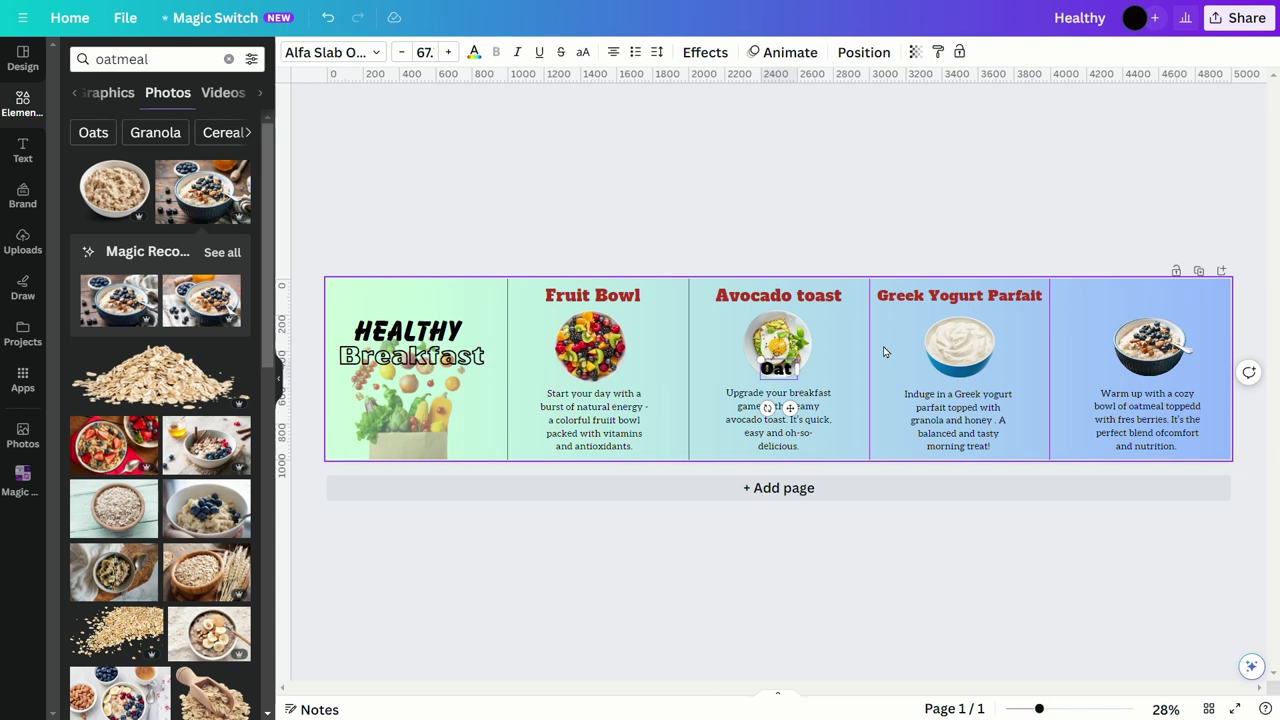
text(Oatmeal)
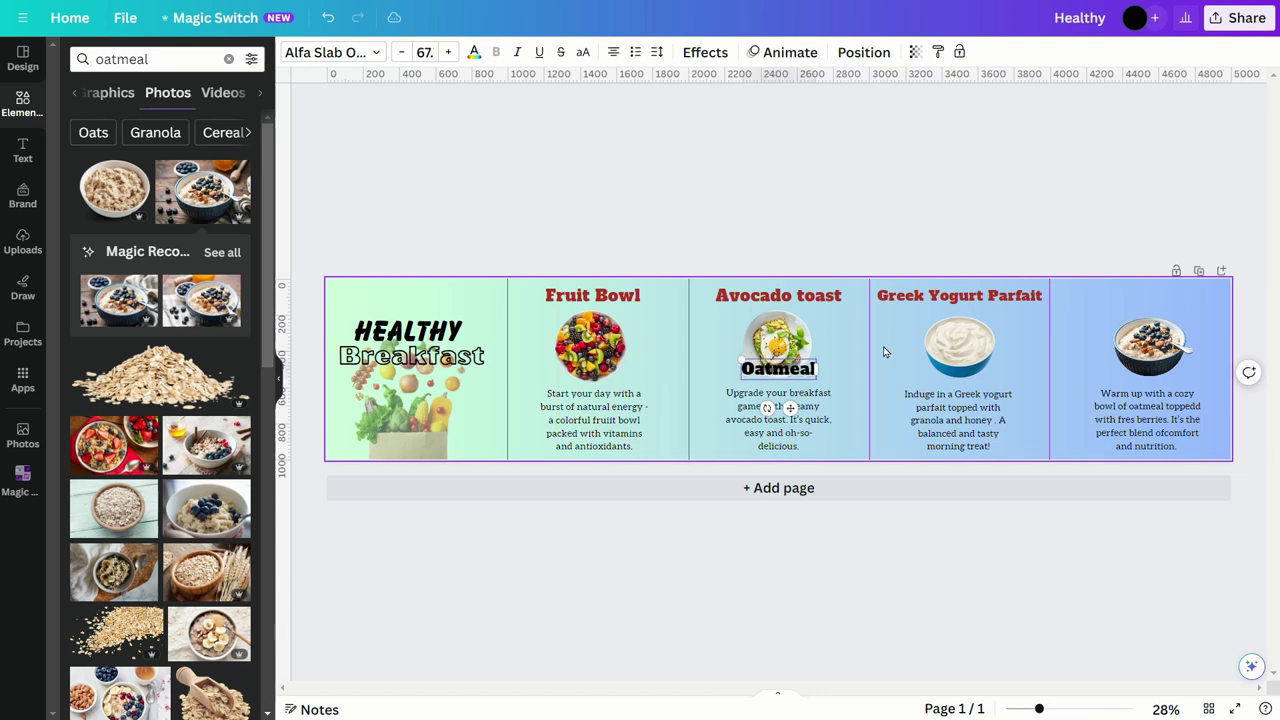
text( withh)
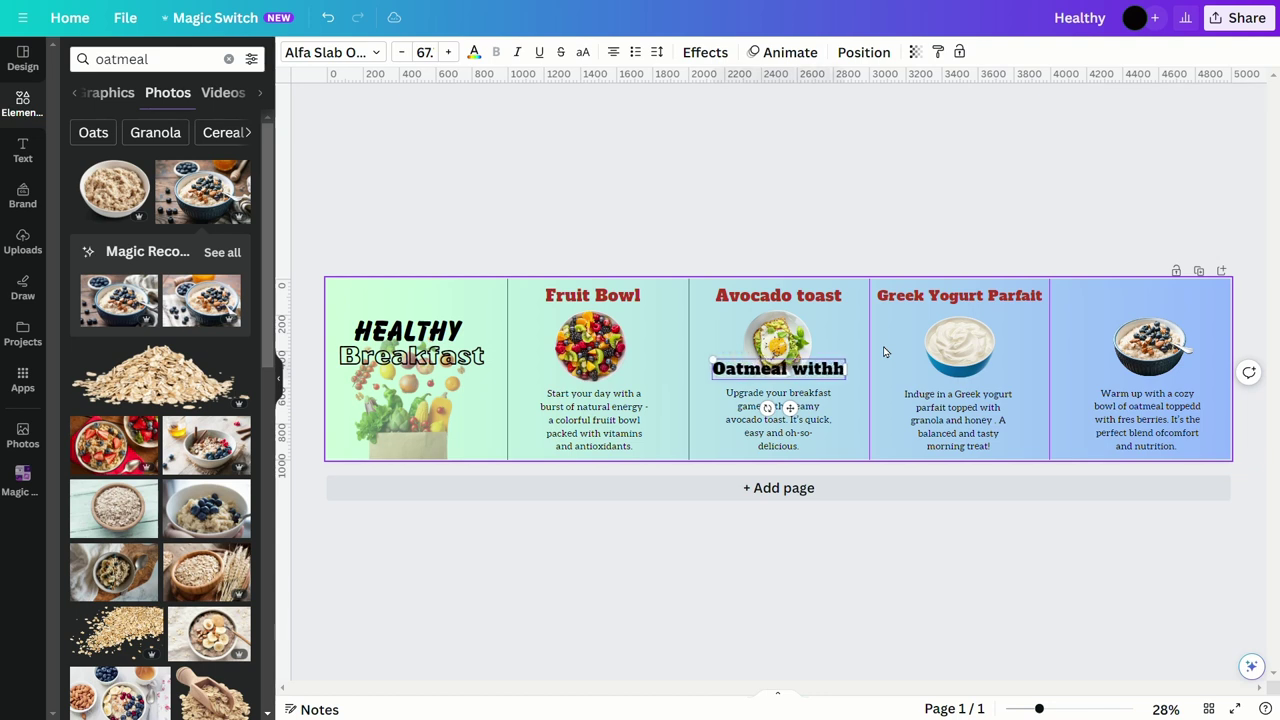
key(BackSpace)
text(B)
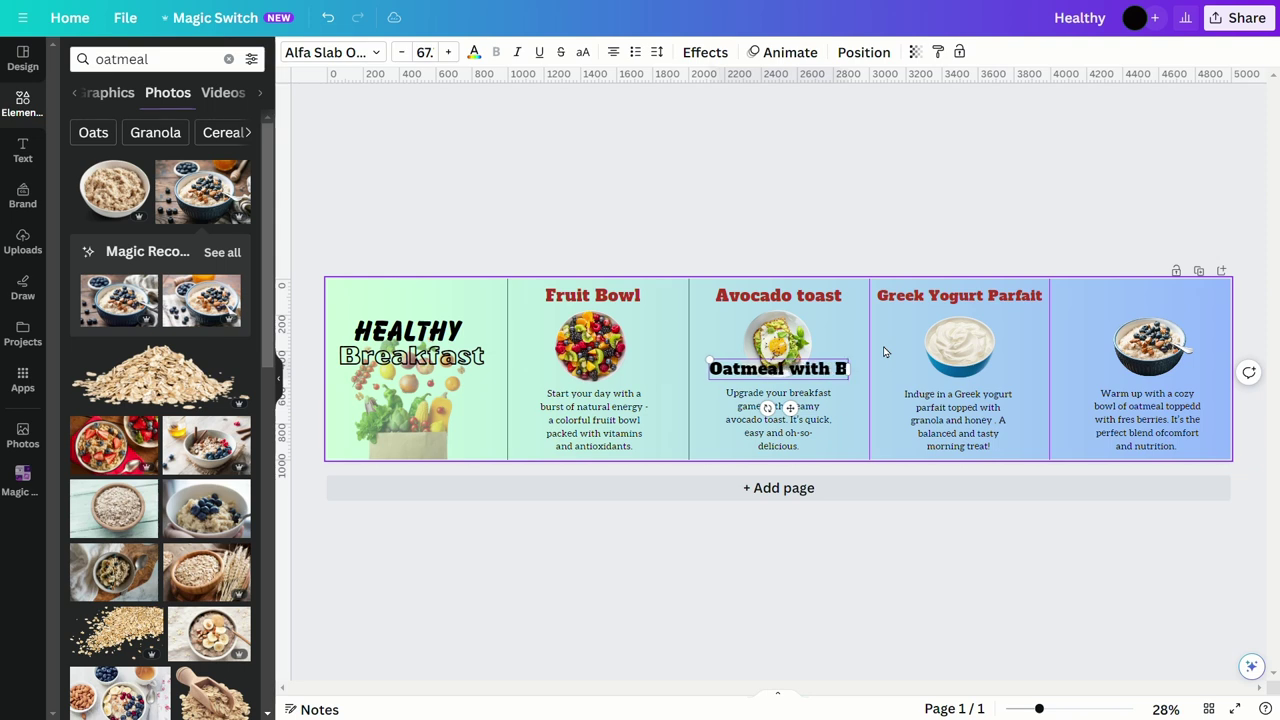
text(erries)
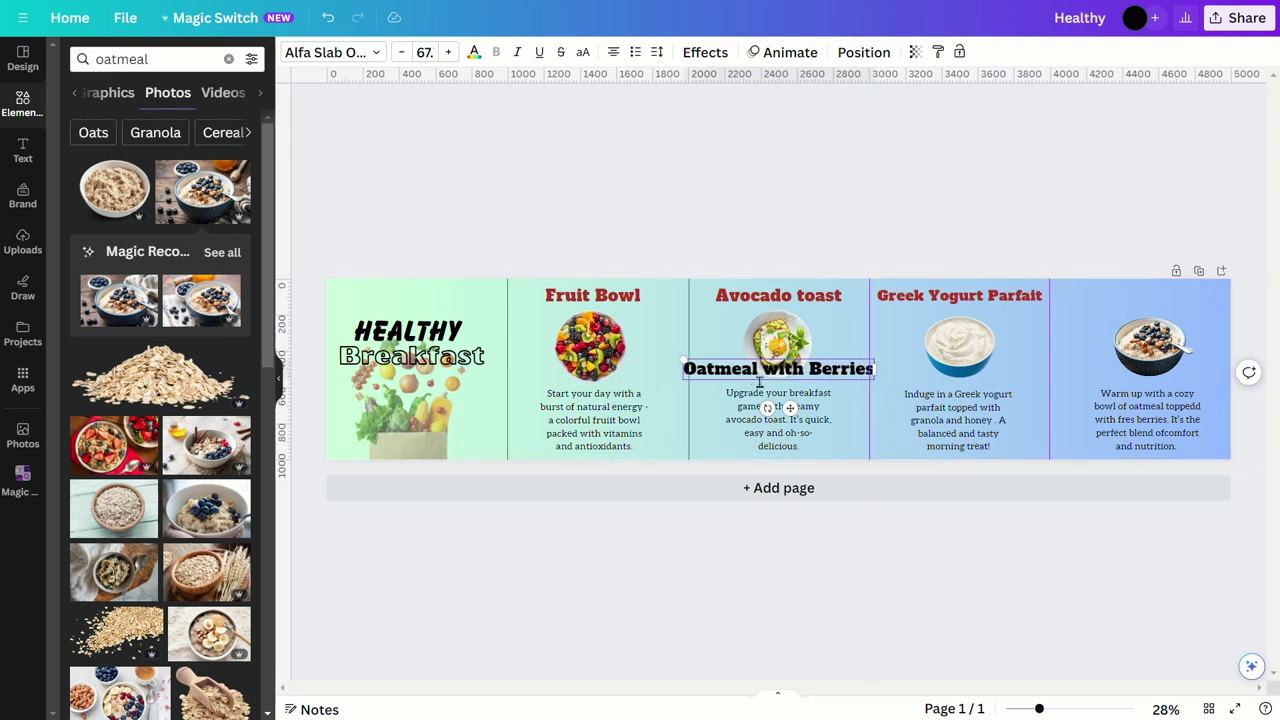
- Move the "Oatmeal with Berries" heading to the top of the fifth section and reduce its font size to about 59
drag(760, 382, 1157, 295)
click(402, 53)
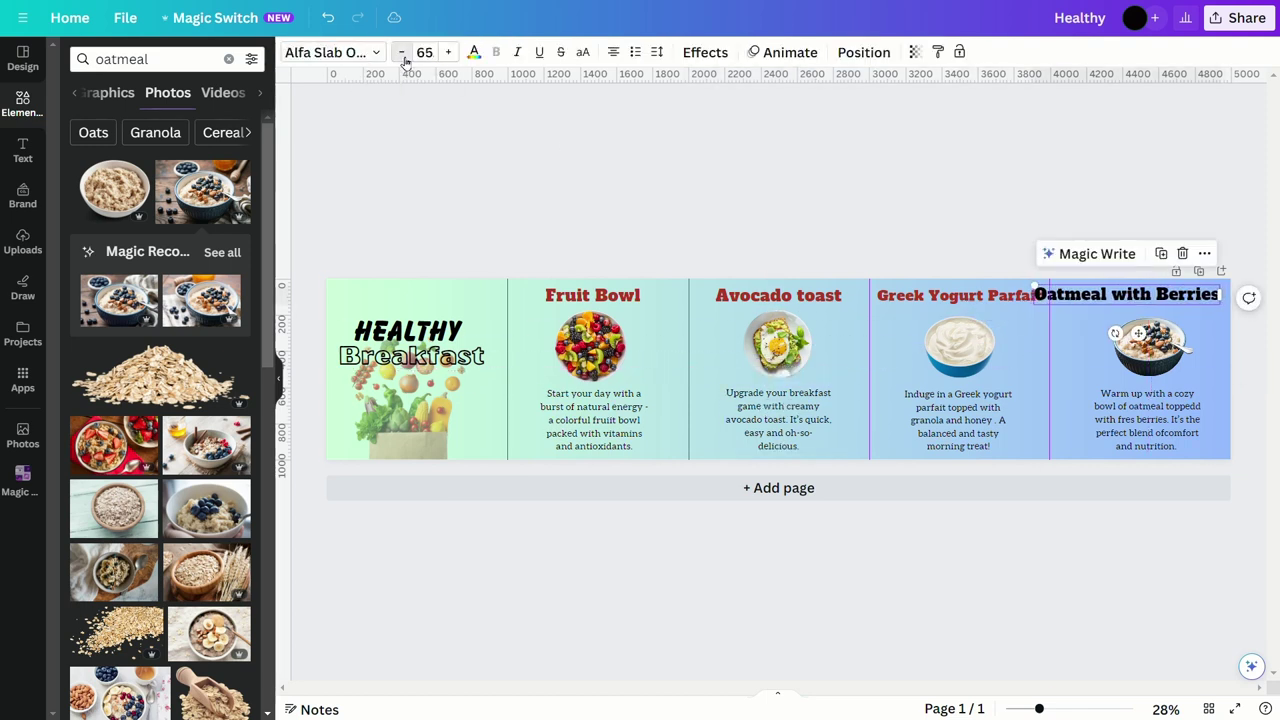
click(402, 53)
click(402, 53)
click(402, 53)
click(402, 53)
click(448, 52)
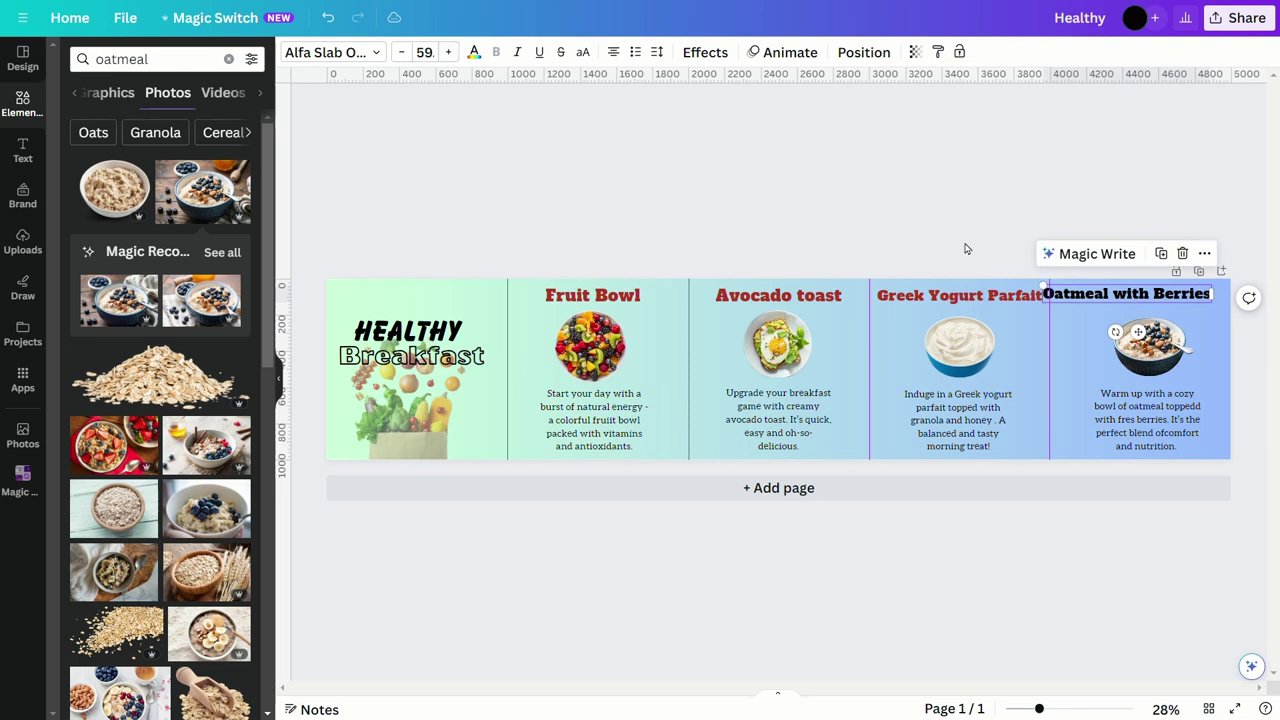
- Fit the "Oatmeal with Berries" heading on two lines within the fifth section and colour it dark red
click(1113, 293)
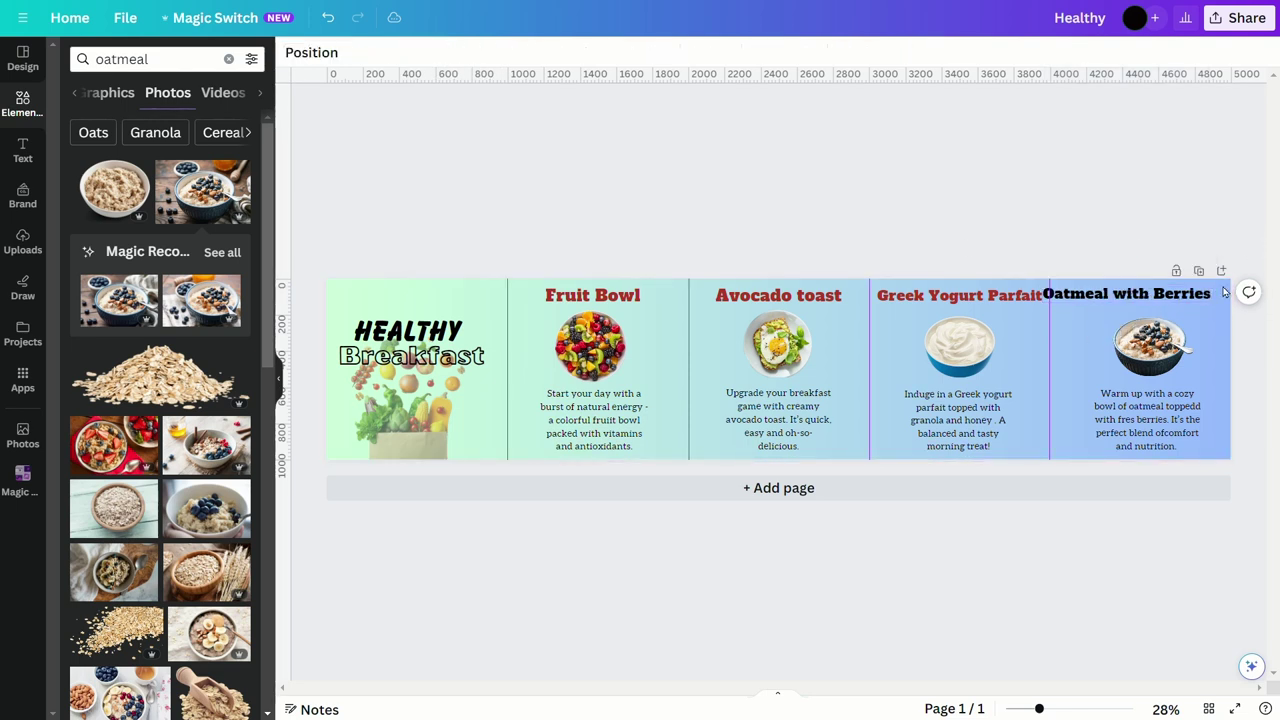
drag(1180, 305, 1175, 302)
click(330, 52)
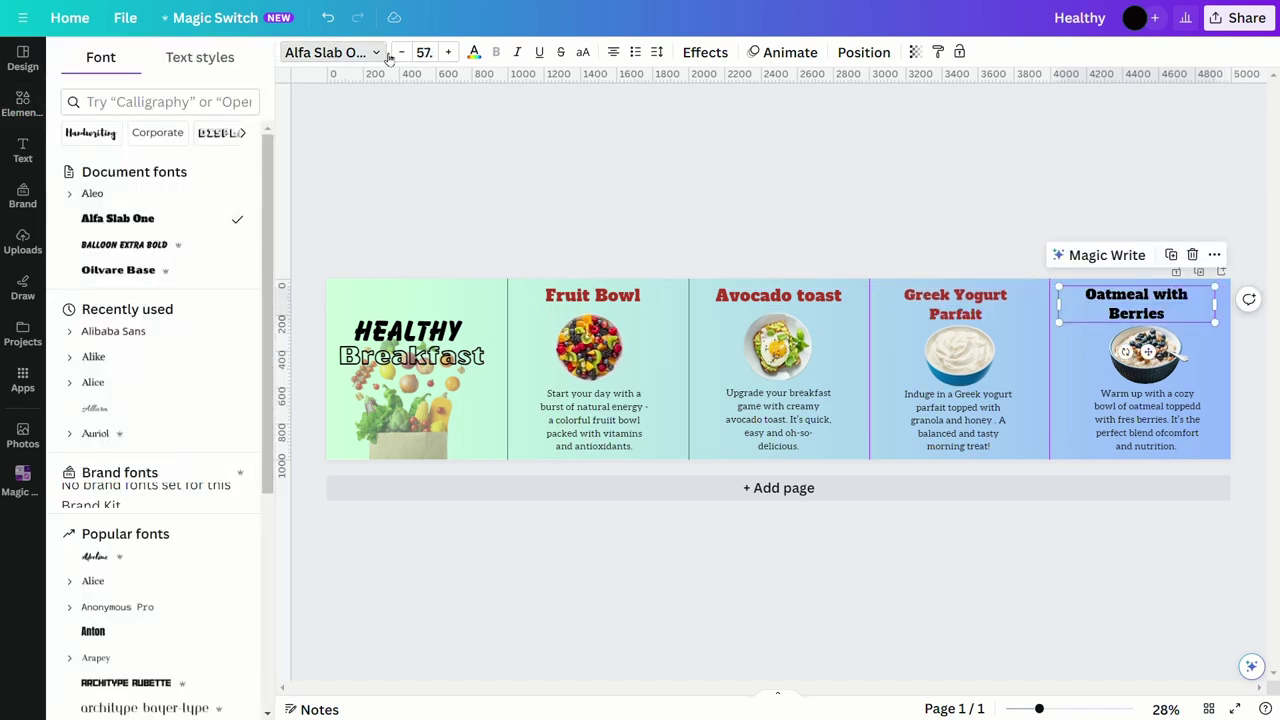
click(474, 52)
click(137, 134)
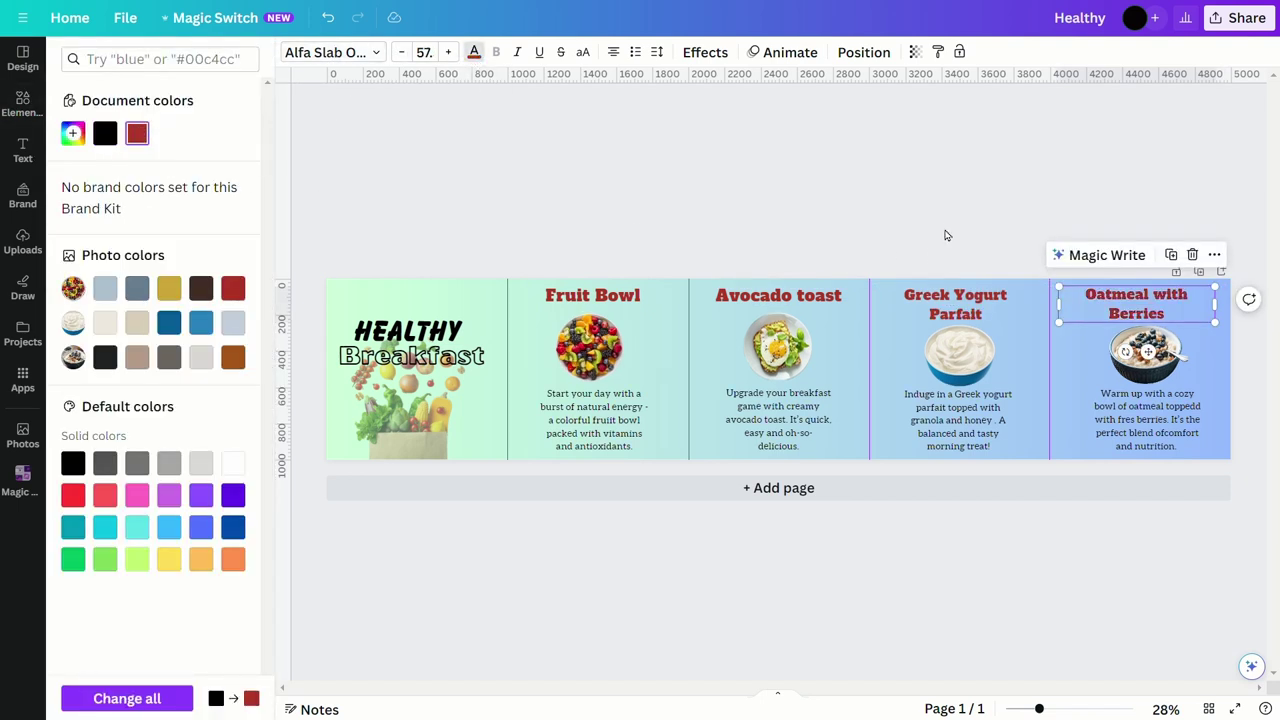
click(951, 230)
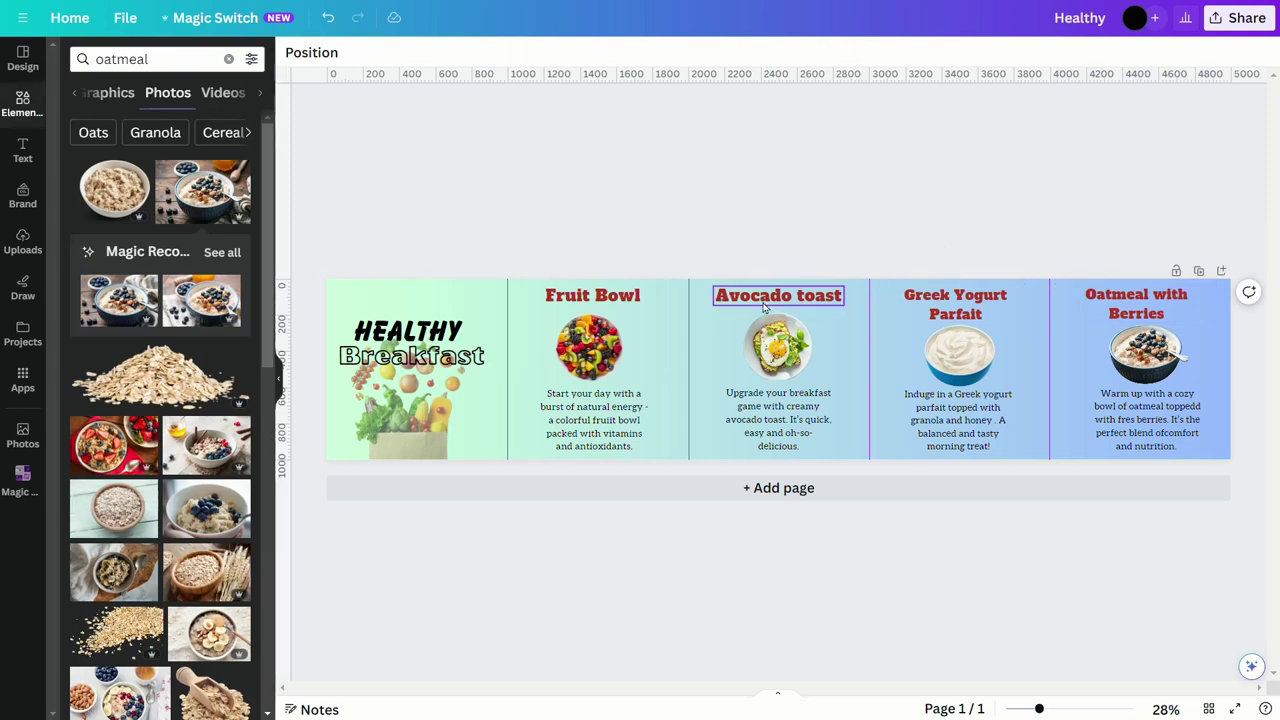
- Restyle the whole carousel with a preset style giving a pink background and dark green text
click(805, 295)
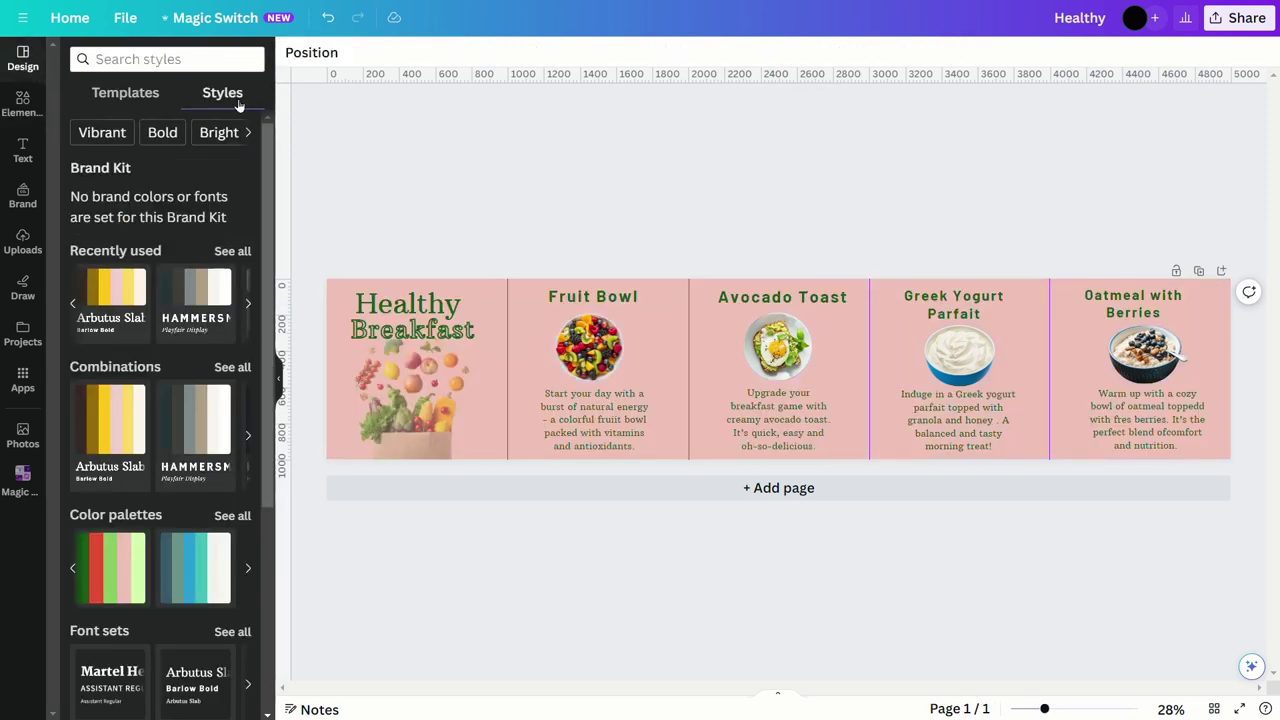
scroll(150, 300, down, 5)
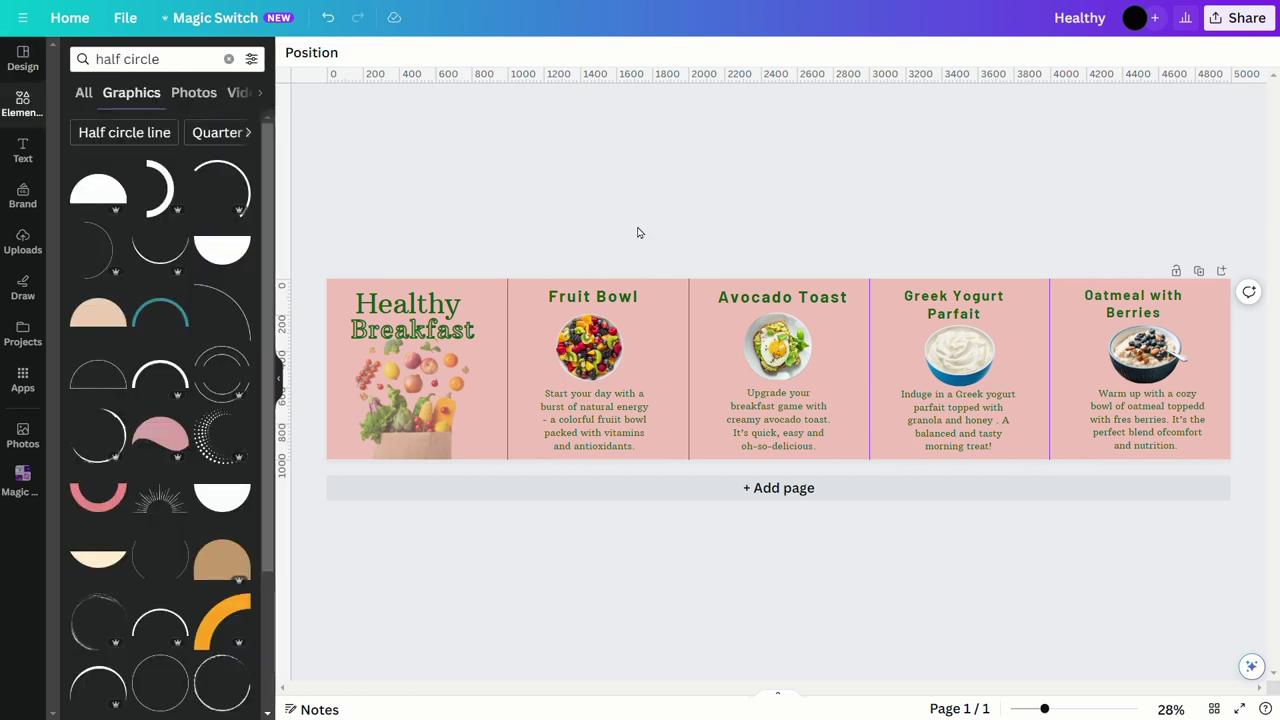
- Add a black half circle graphic at the page's bottom edge, straddling the first and second sections, and send it behind the text and images
click(100, 203)
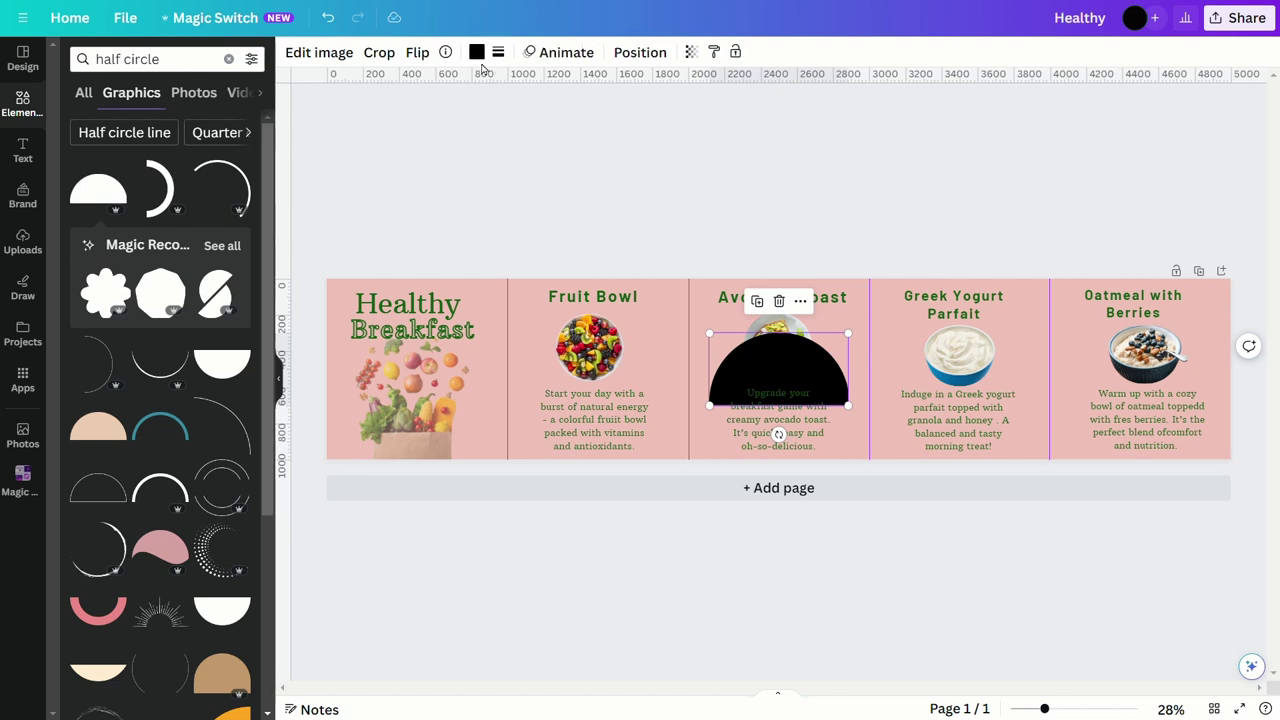
click(477, 53)
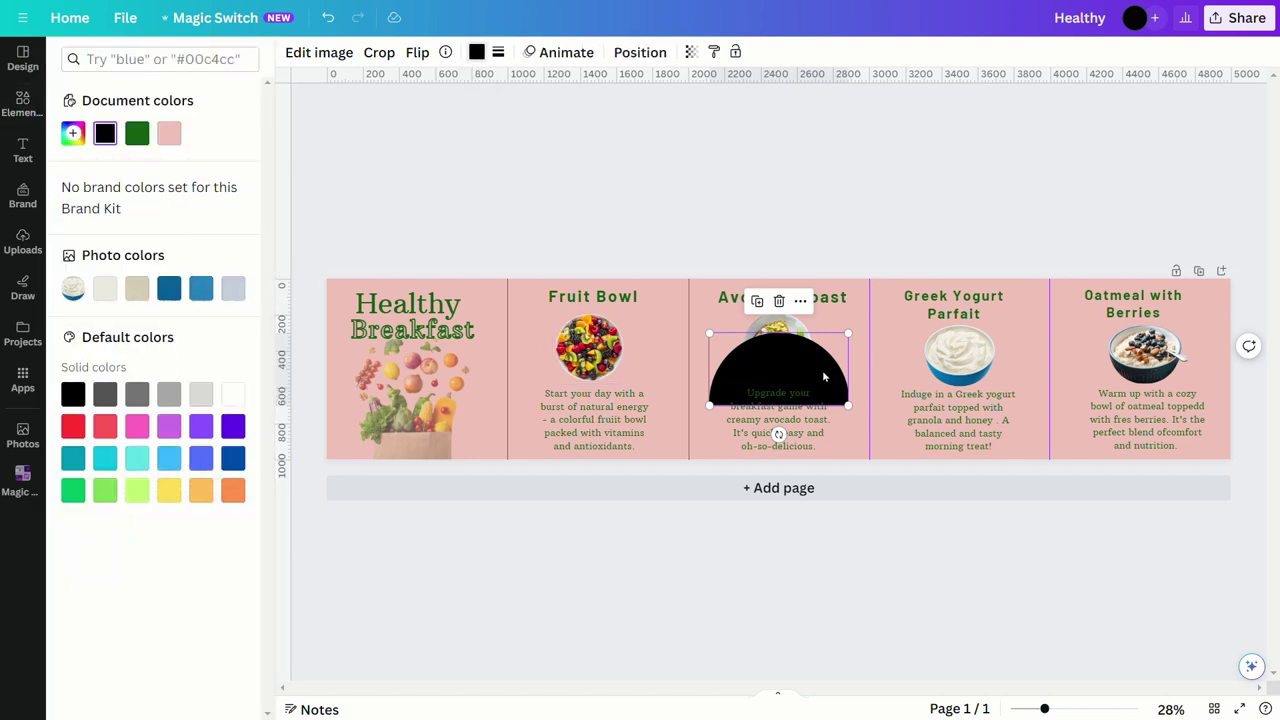
drag(822, 370, 558, 446)
click(641, 53)
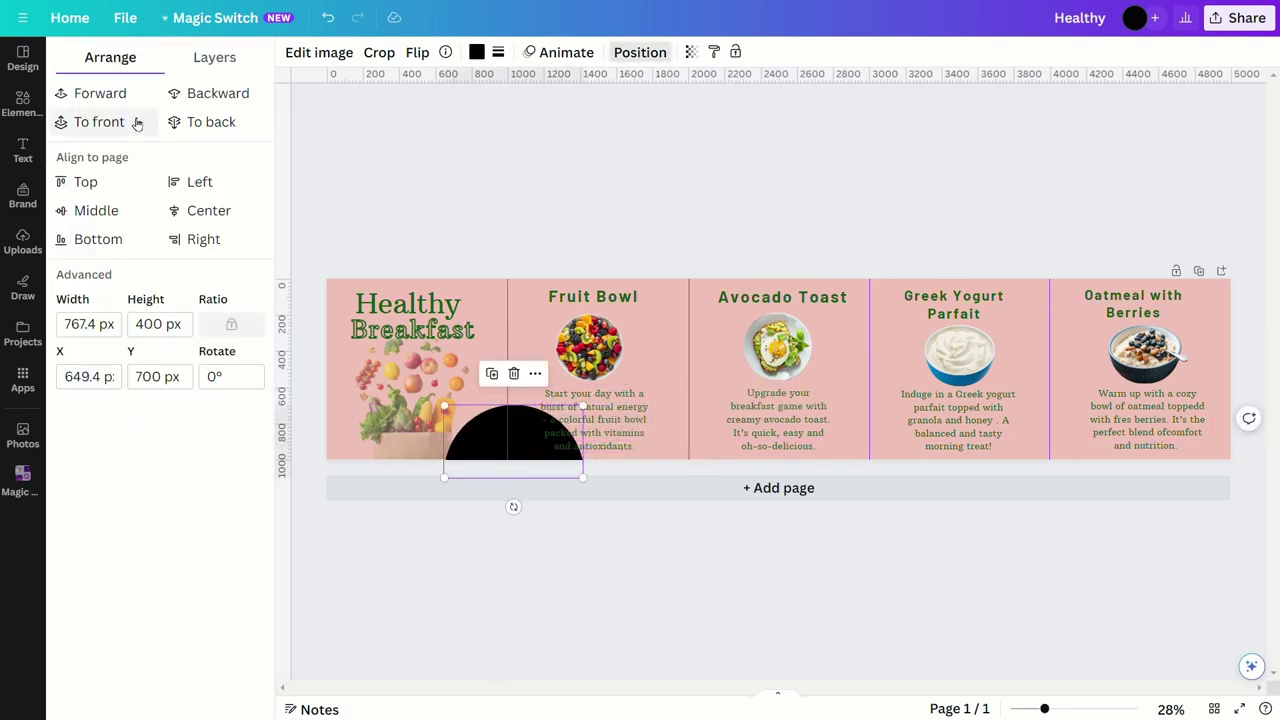
click(200, 96)
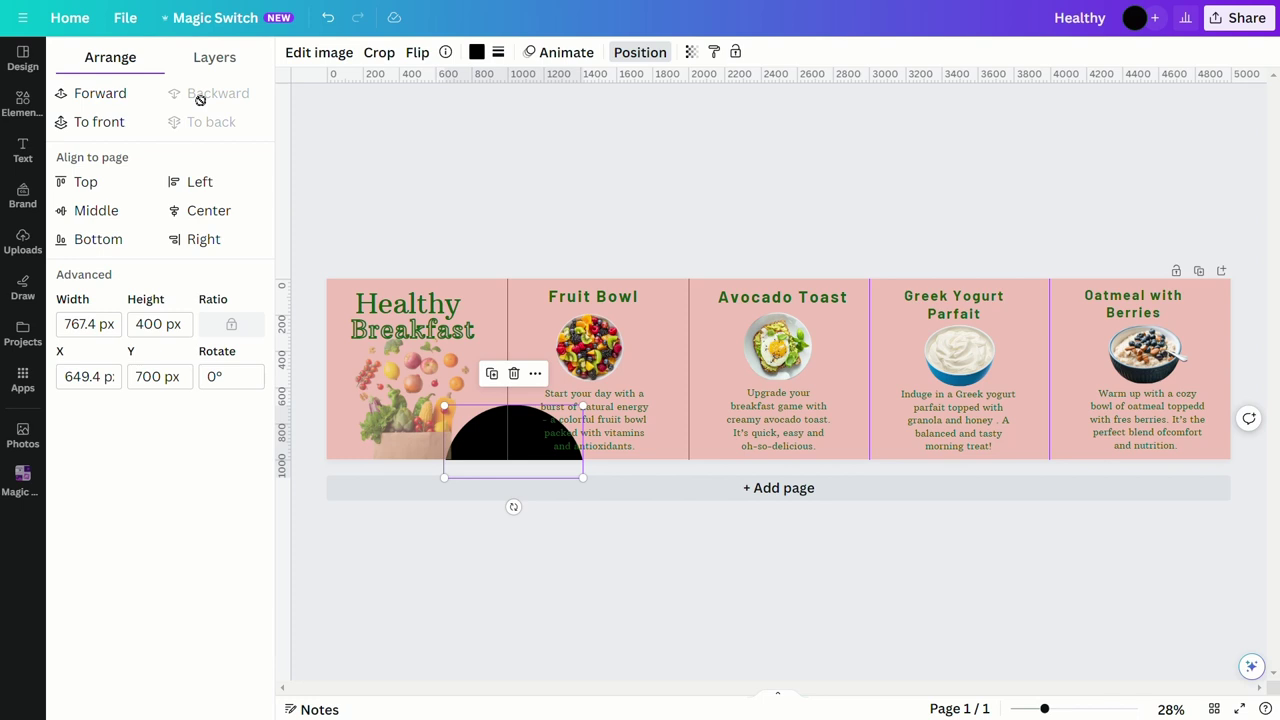
- Recolour the half circle straddling the first and second sections to the muted pink #E18C8C
click(427, 435)
click(528, 434)
click(522, 441)
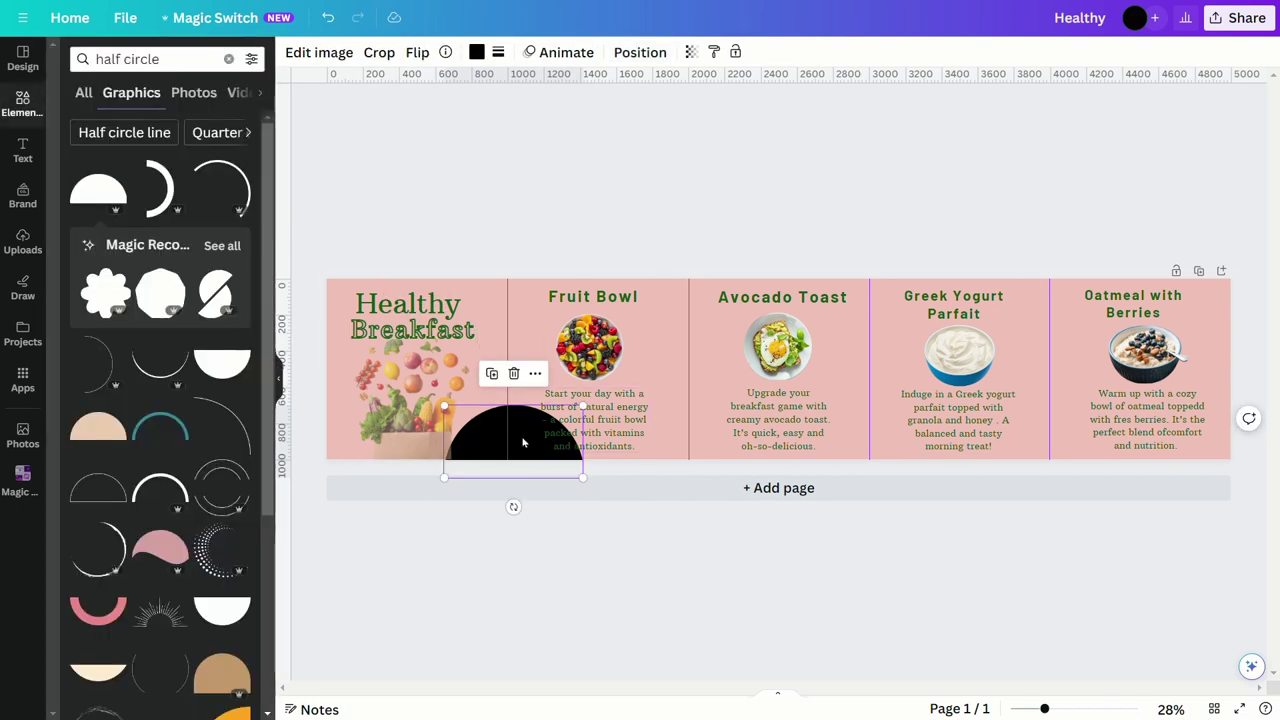
click(476, 52)
click(72, 133)
mouse_move(143, 163)
mouse_down()
mouse_move(118, 170)
mouse_move(137, 181)
mouse_move(139, 169)
mouse_up()
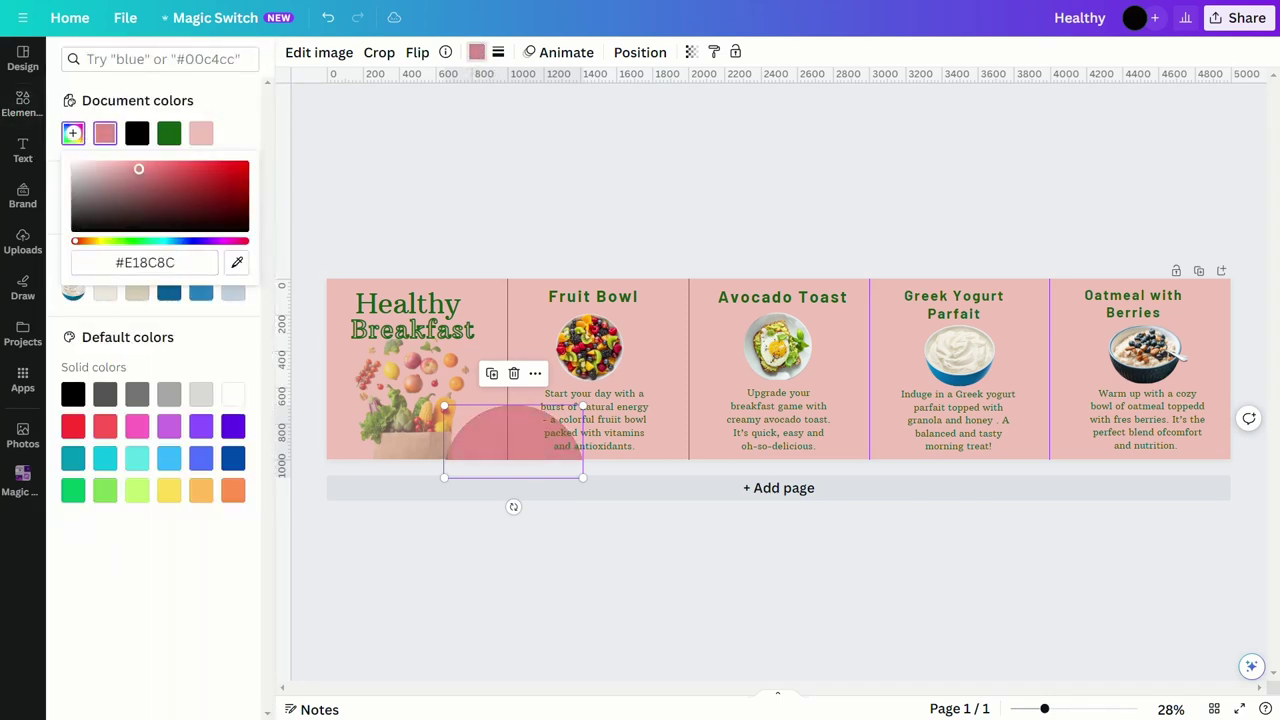
key(Escape)
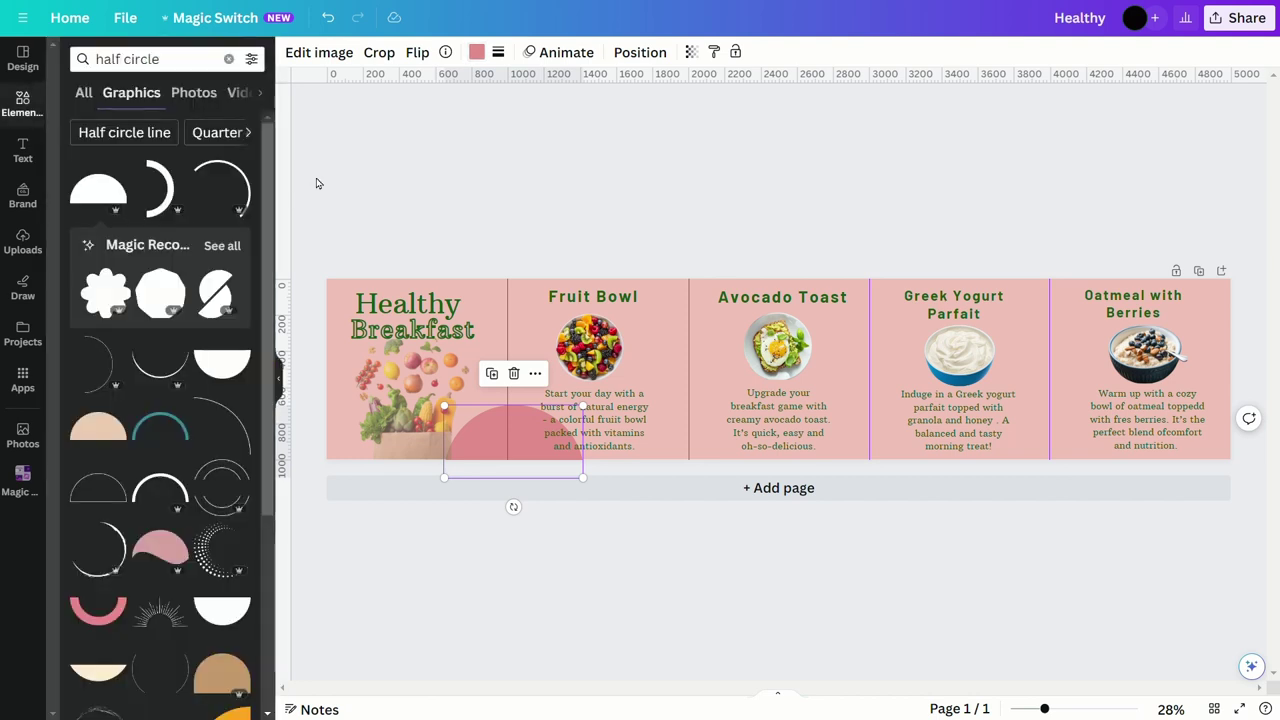
- Add a half-ring graphic, rotate it to open upward, enlarge it and place it at the page's top edge across the third and fourth sections
click(163, 187)
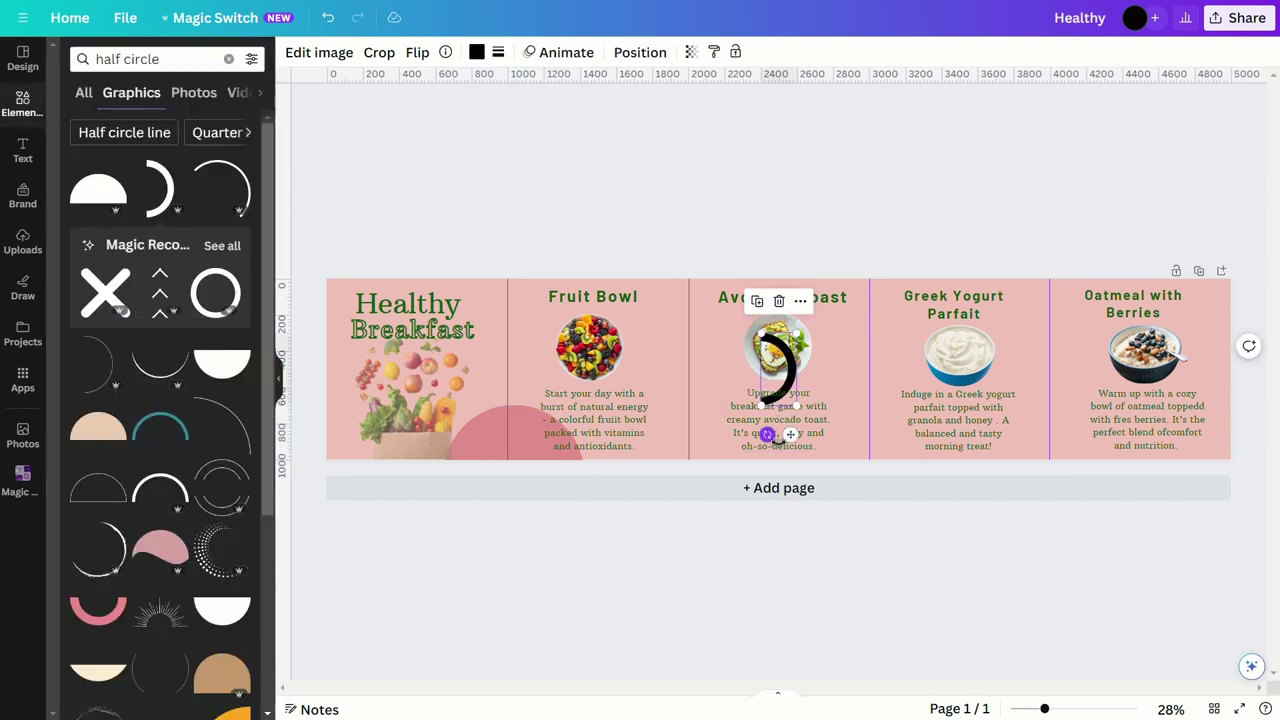
drag(772, 437, 643, 371)
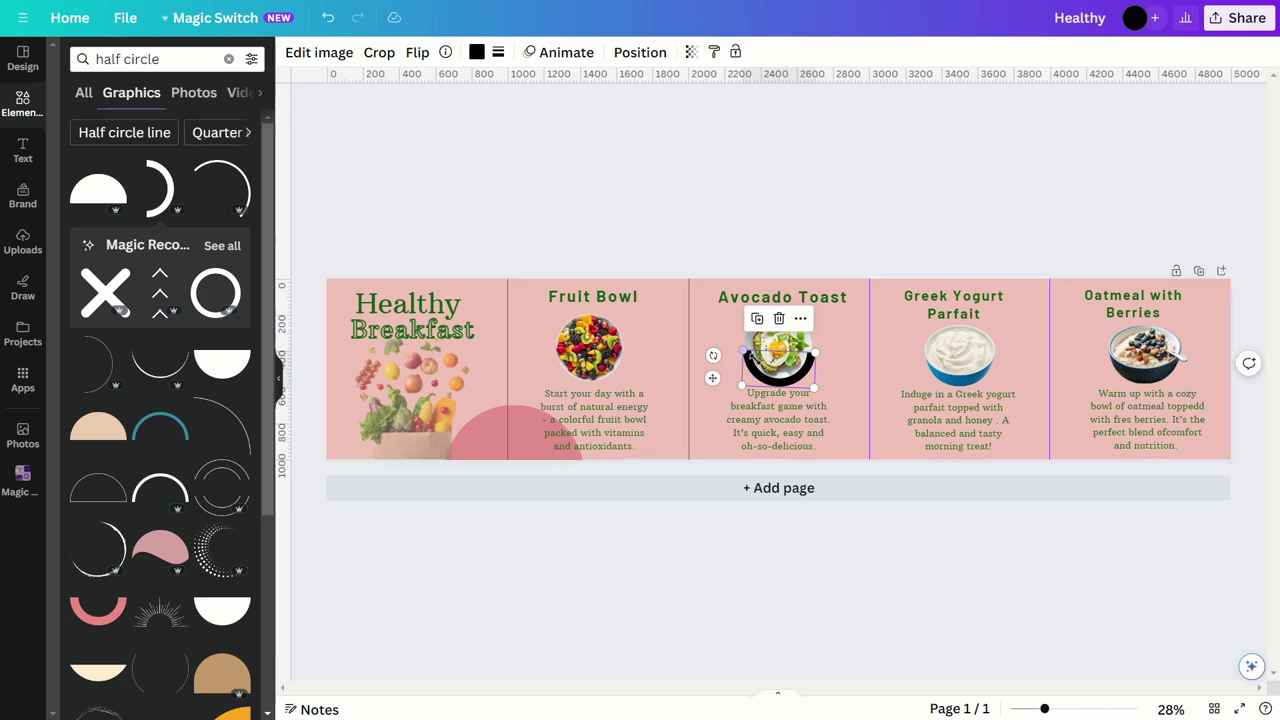
drag(827, 400, 917, 438)
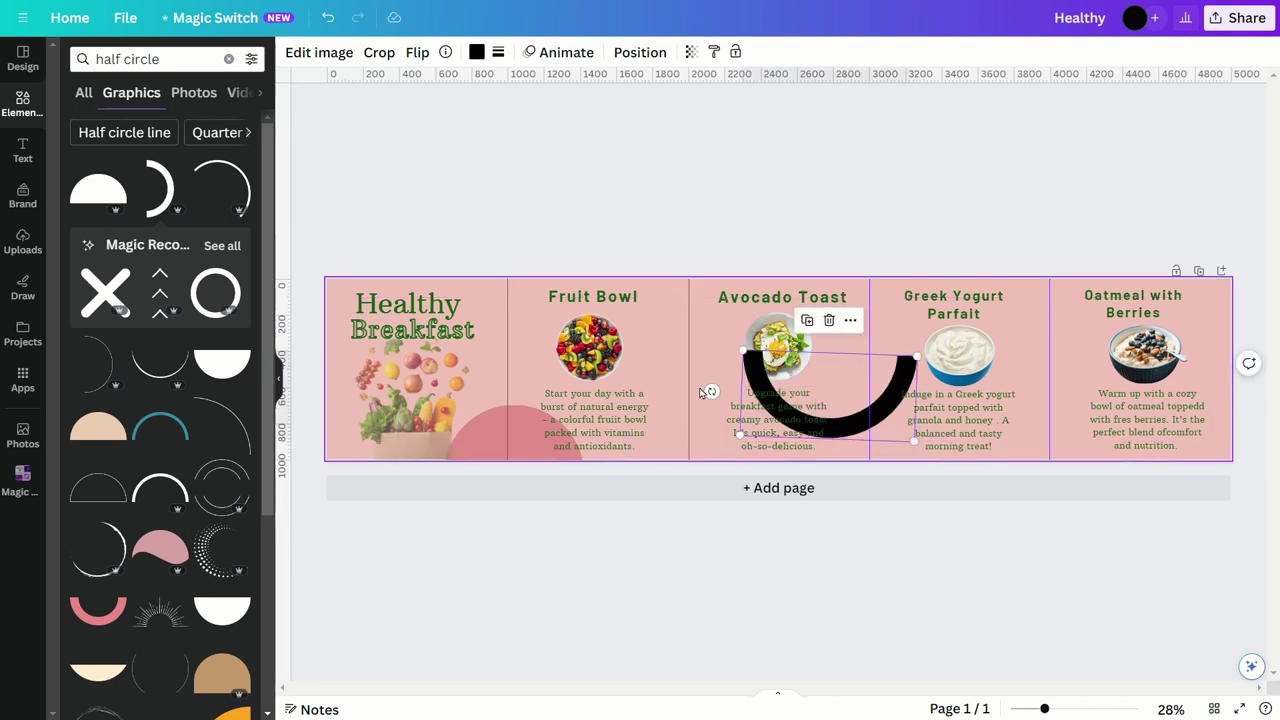
drag(722, 398, 720, 402)
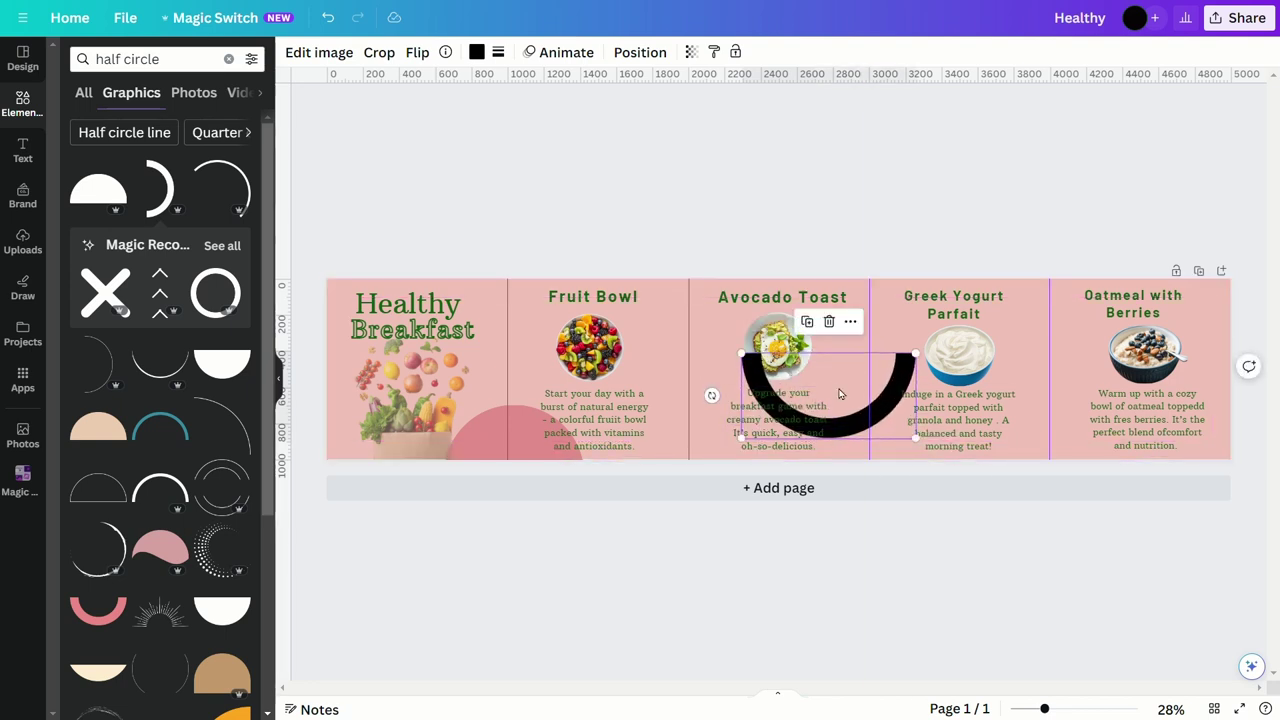
drag(847, 393, 888, 282)
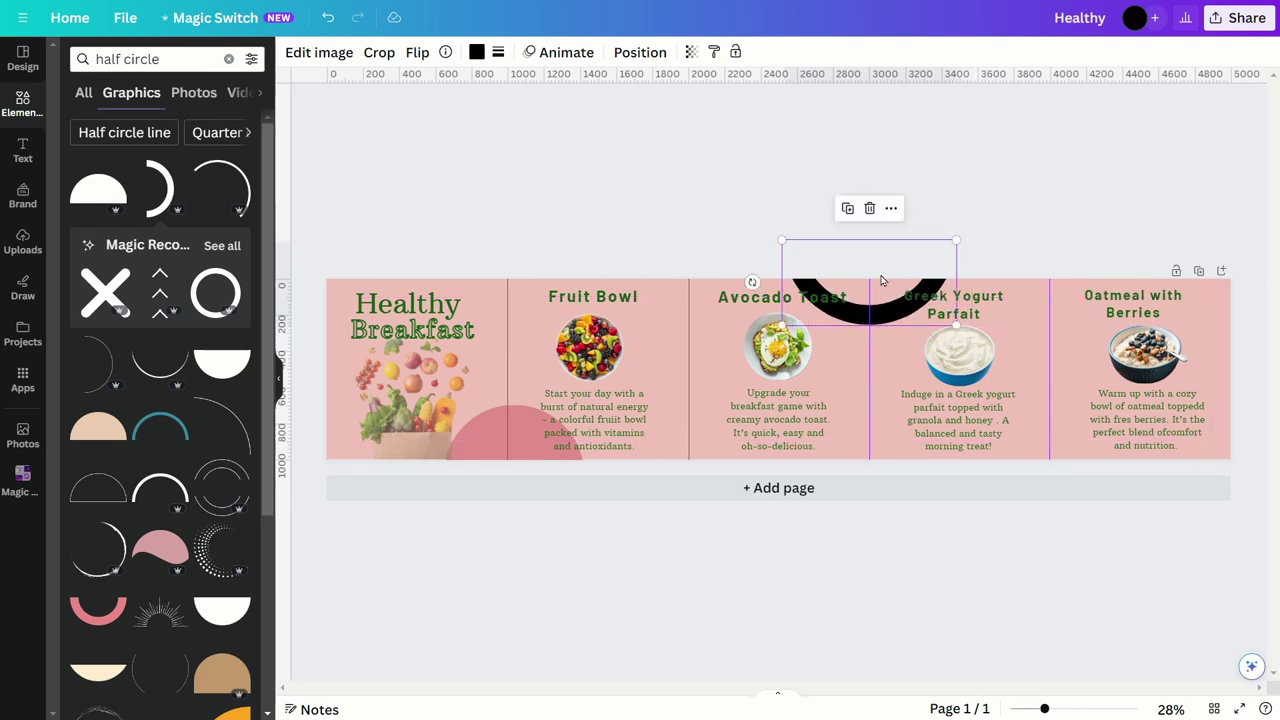
- Recolour the half ring between the third and fourth sections to the pale pink #FFE7E7
click(479, 54)
click(169, 134)
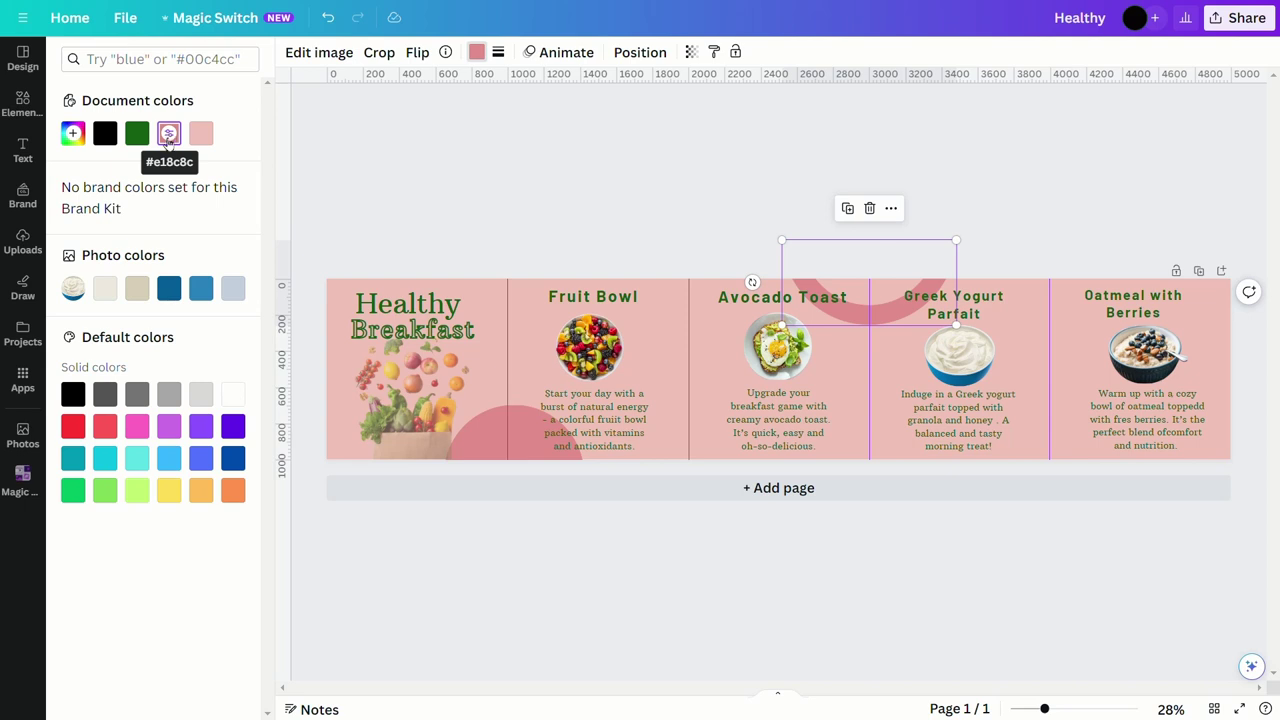
click(137, 289)
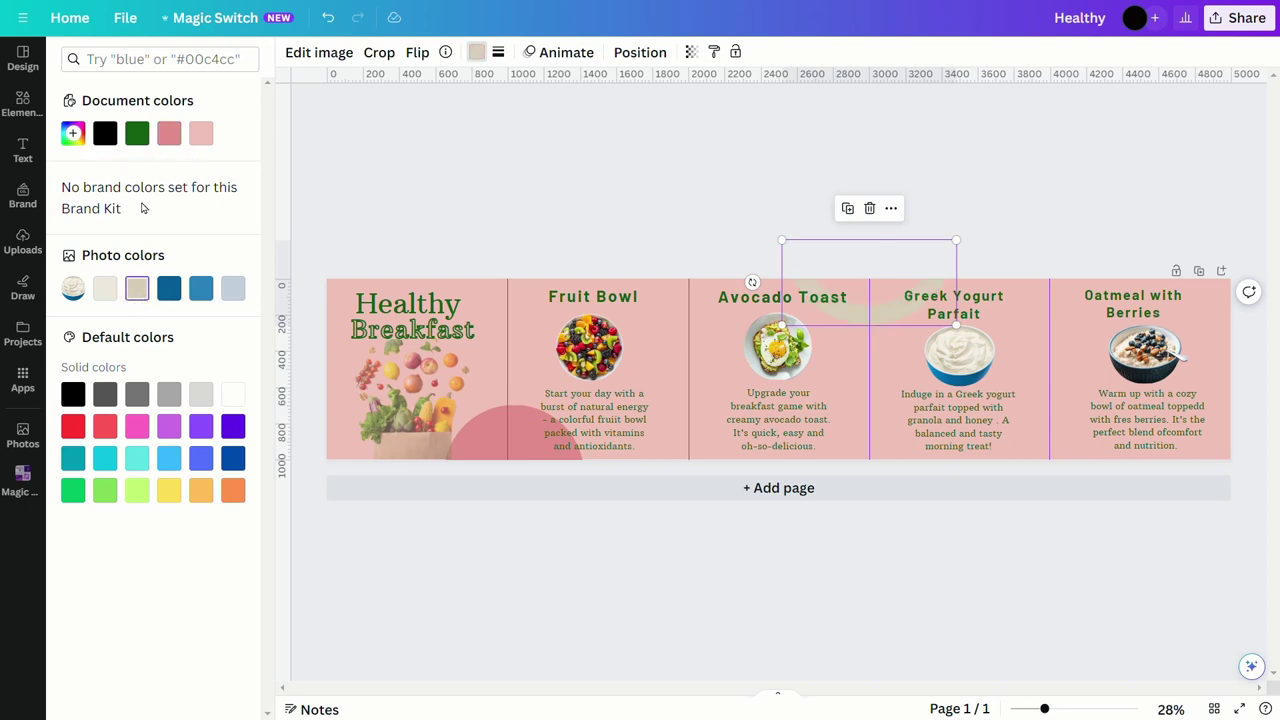
click(73, 134)
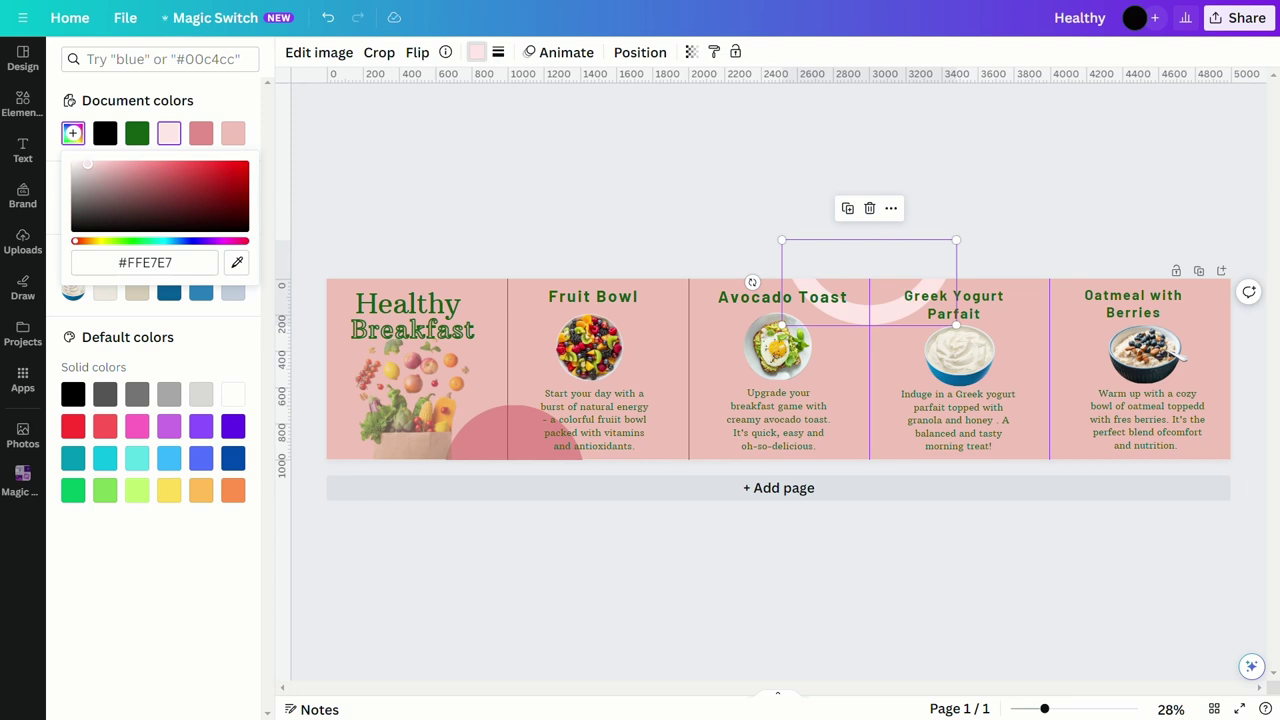
key(Escape)
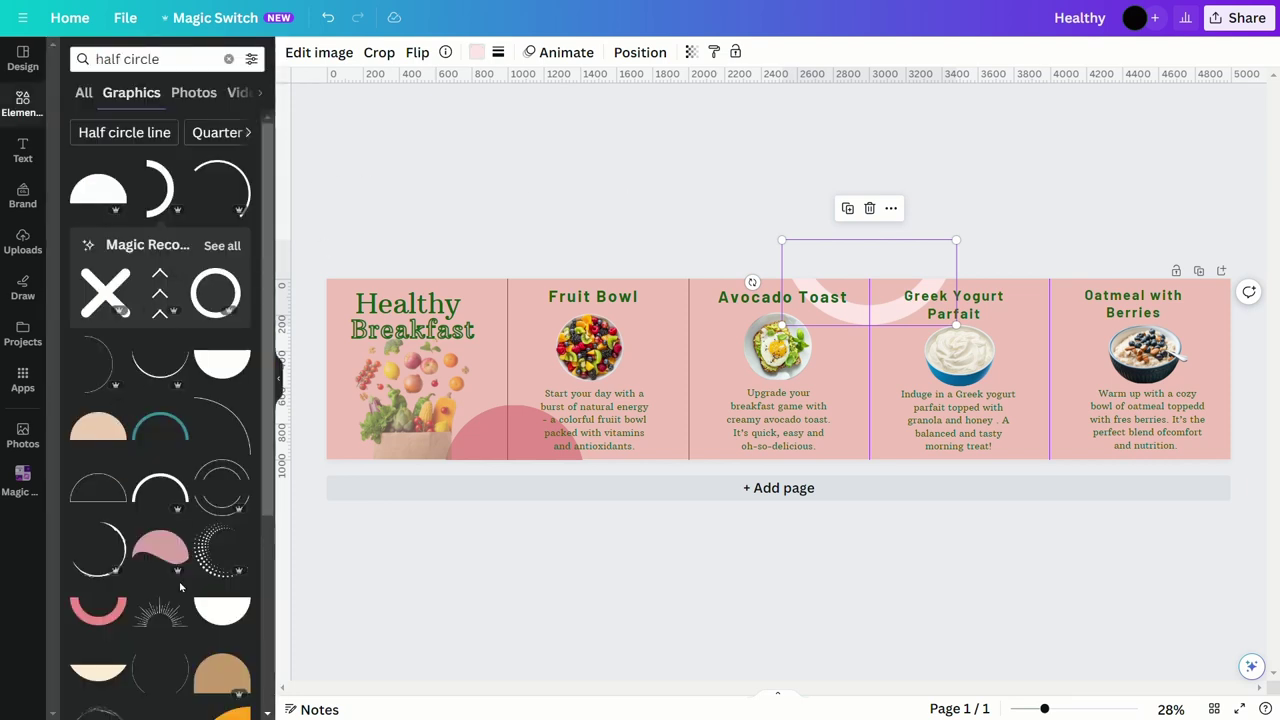
- Try a solid half circle in the pale pink document colour at the page's bottom edge, straddling the fourth and fifth sections
scroll(181, 587, down, 3)
click(98, 258)
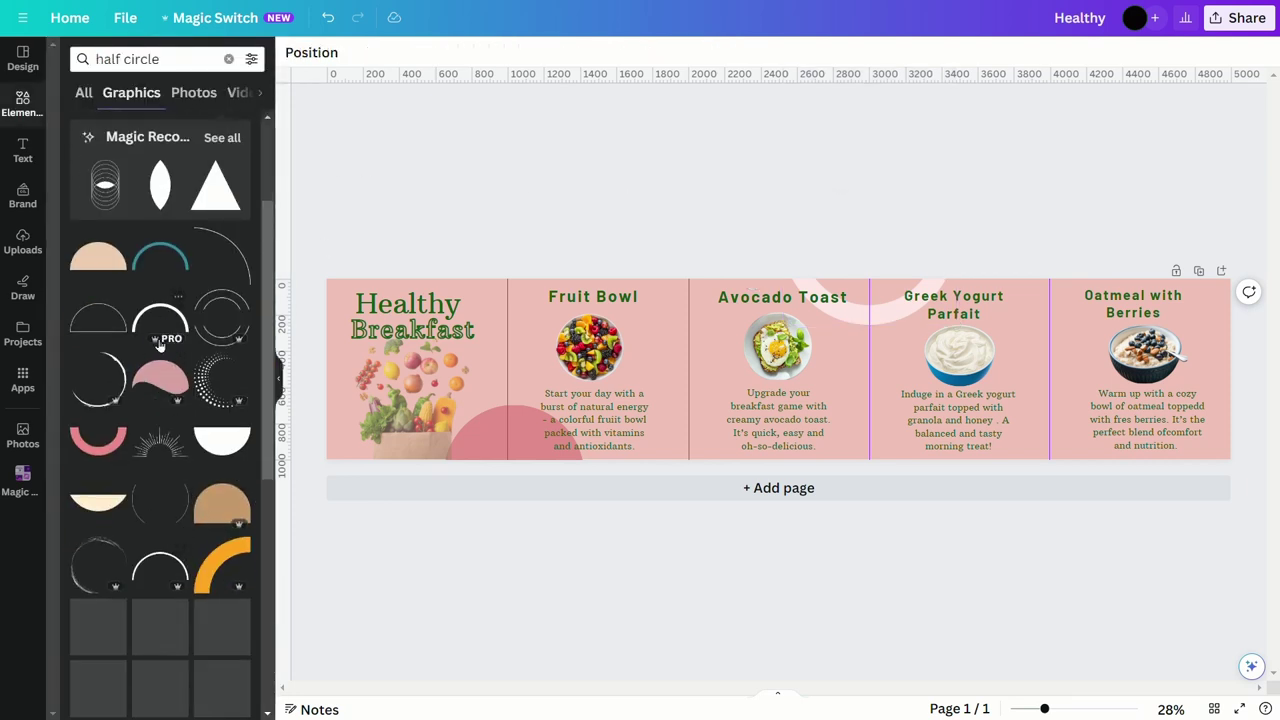
click(476, 52)
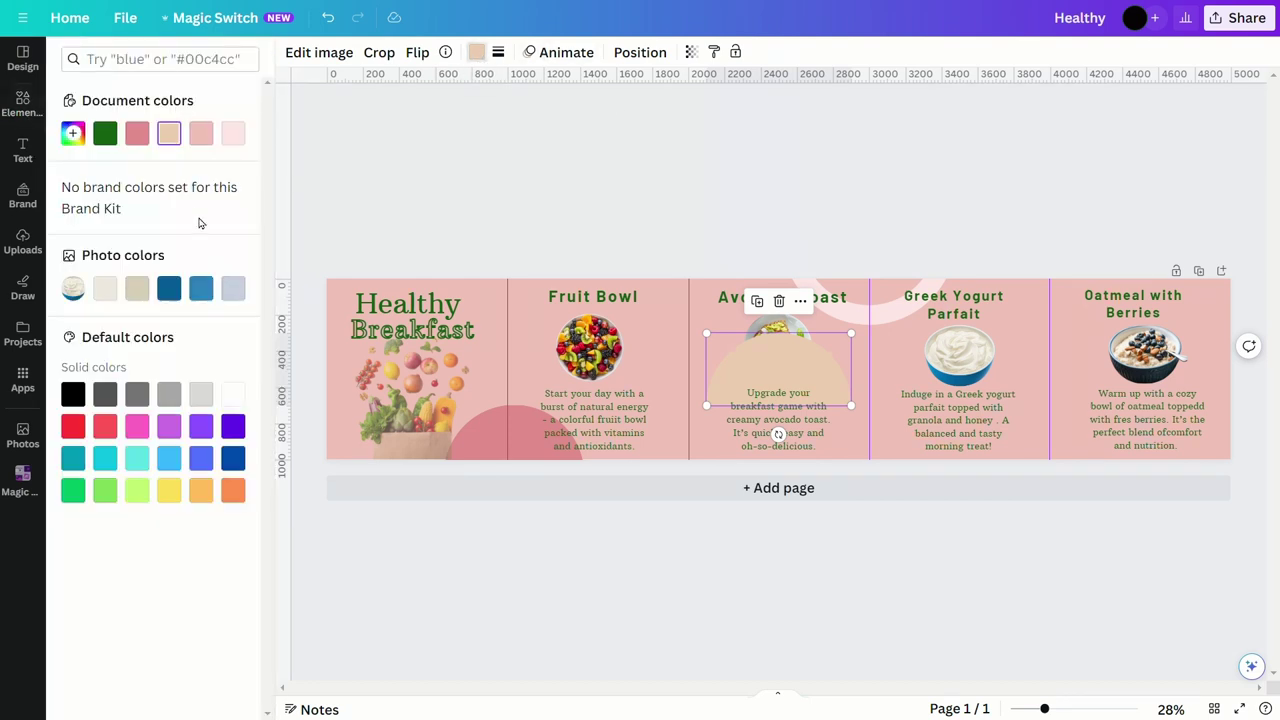
click(233, 134)
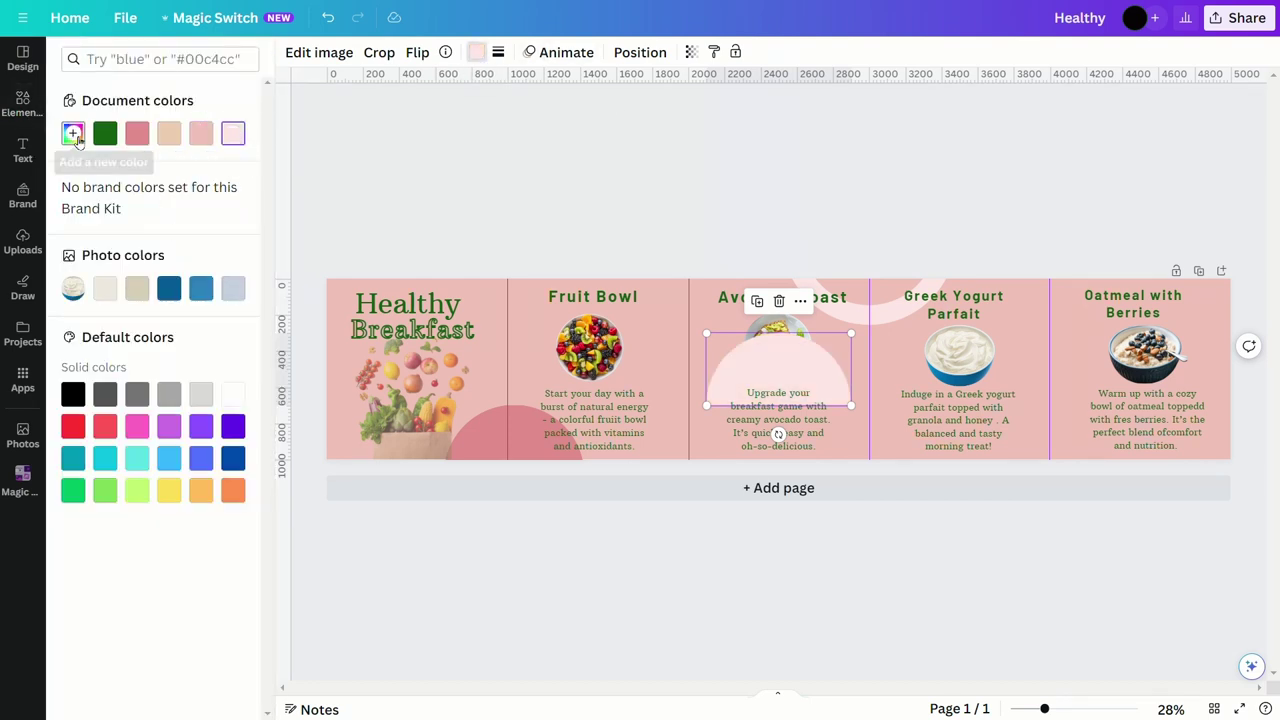
drag(810, 380, 1063, 457)
- Try darker custom pinks such as #E1B0B0 on the half circle between the fourth and fifth sections
click(477, 51)
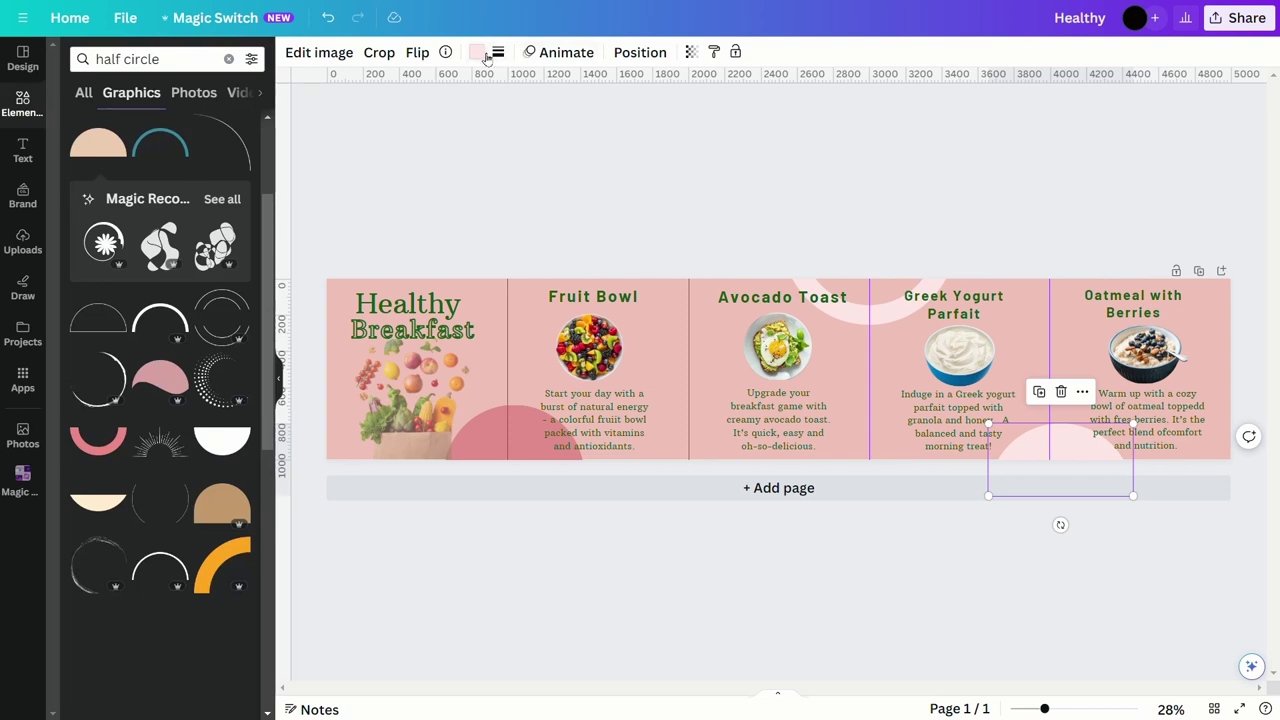
click(477, 51)
click(74, 133)
click(110, 168)
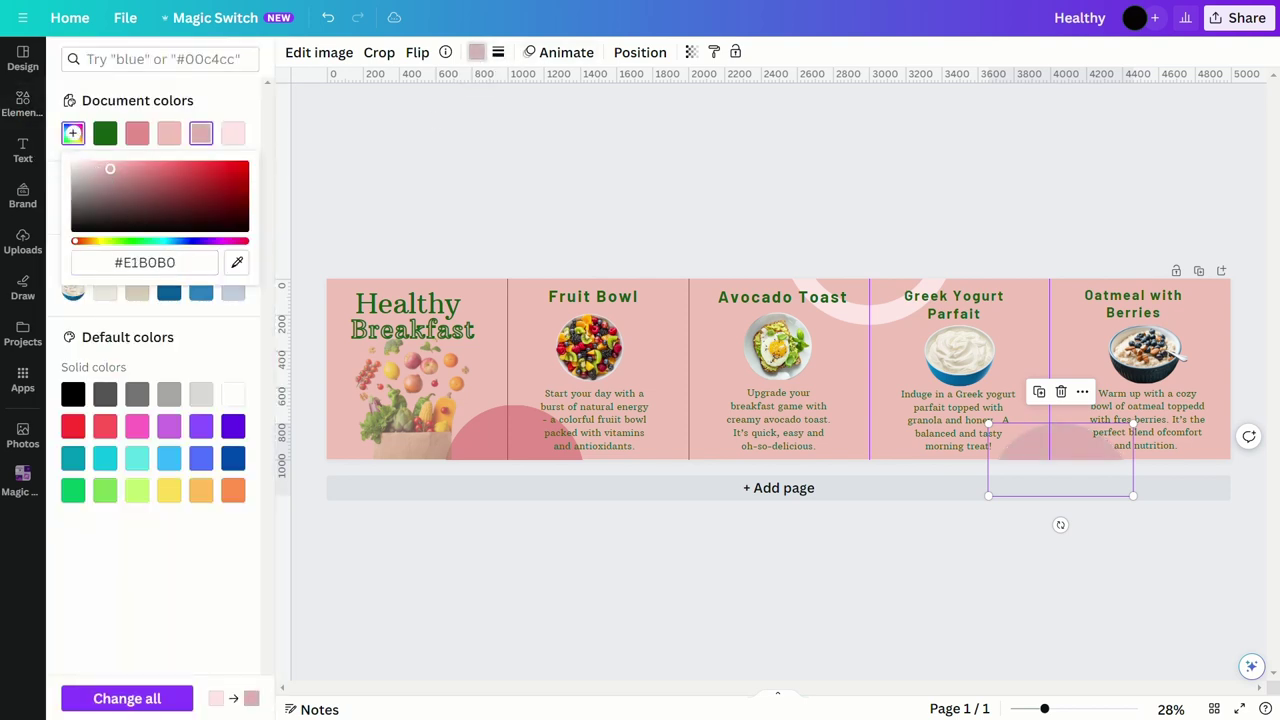
drag(114, 169, 165, 153)
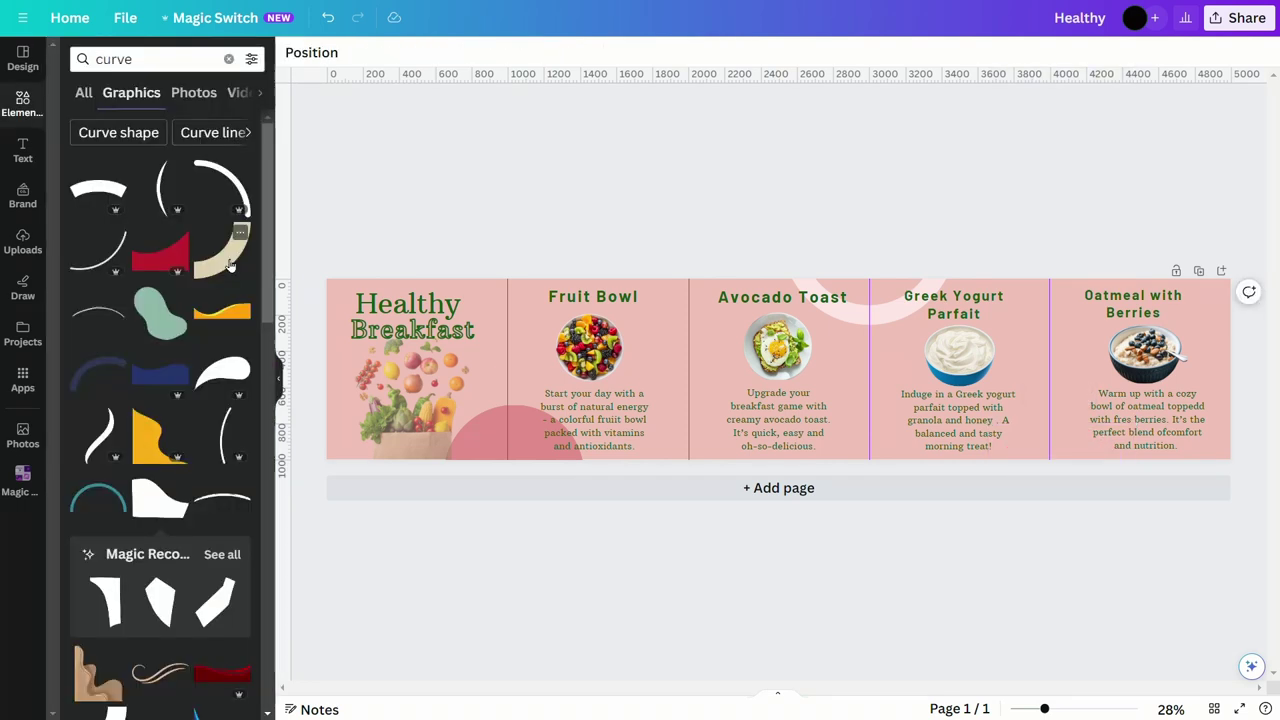
- Add a quarter-ring curve graphic, rotate it to arch upward and set it at the bottom edge between the fourth and fifth sections
drag(98, 487, 1107, 425)
drag(1097, 471, 1095, 340)
drag(1087, 400, 1050, 460)
click(949, 171)
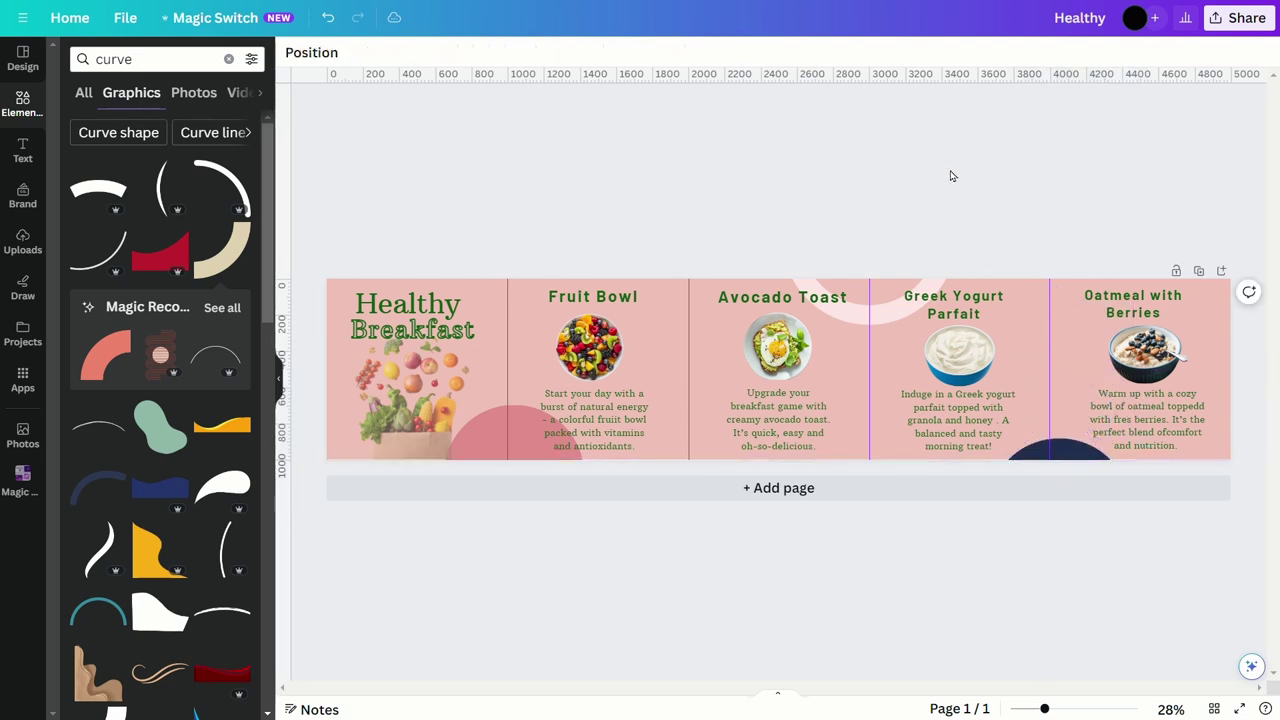
- Recolour the curve between the fourth and fifth sections to a muted light blue
click(1055, 452)
click(476, 52)
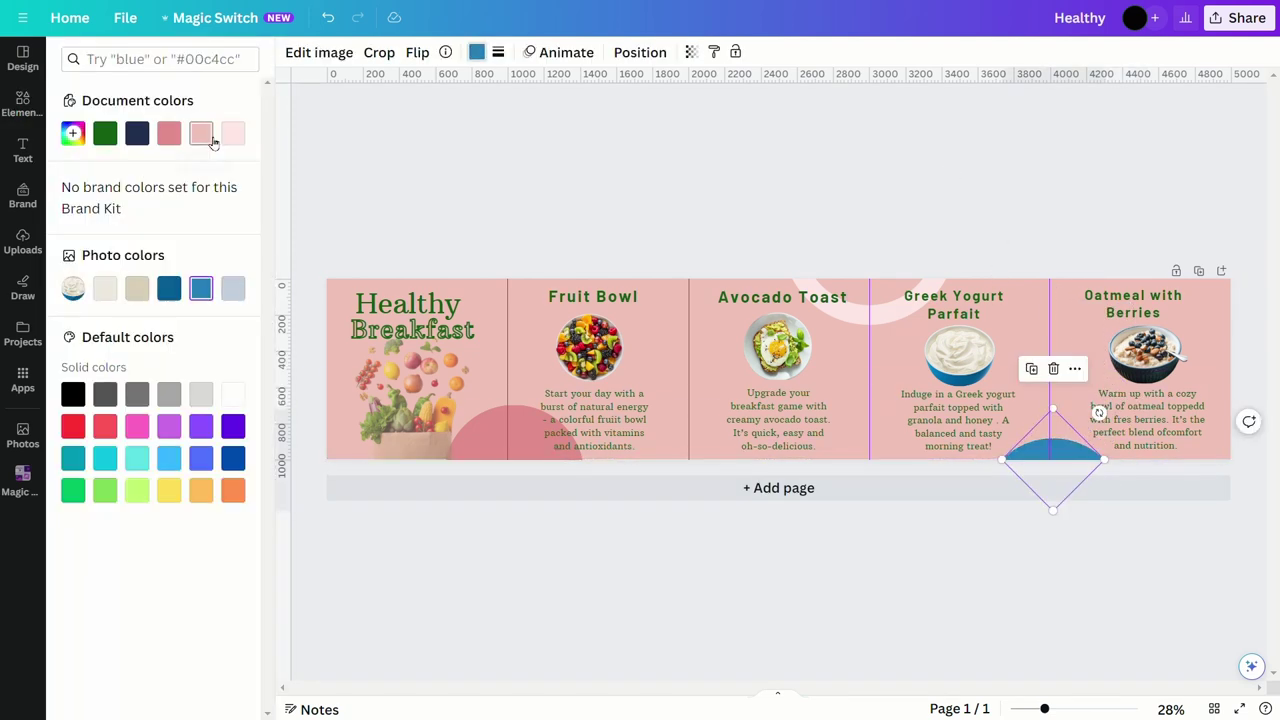
click(72, 133)
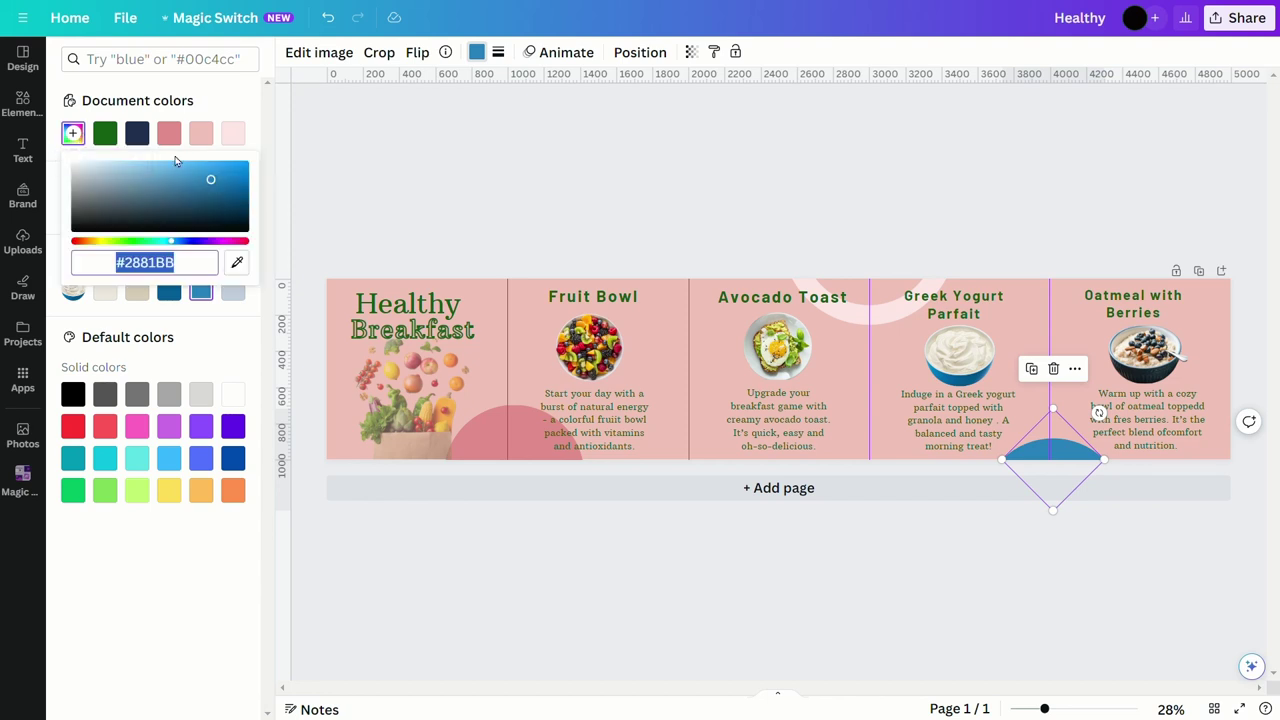
drag(174, 170, 135, 177)
click(510, 158)
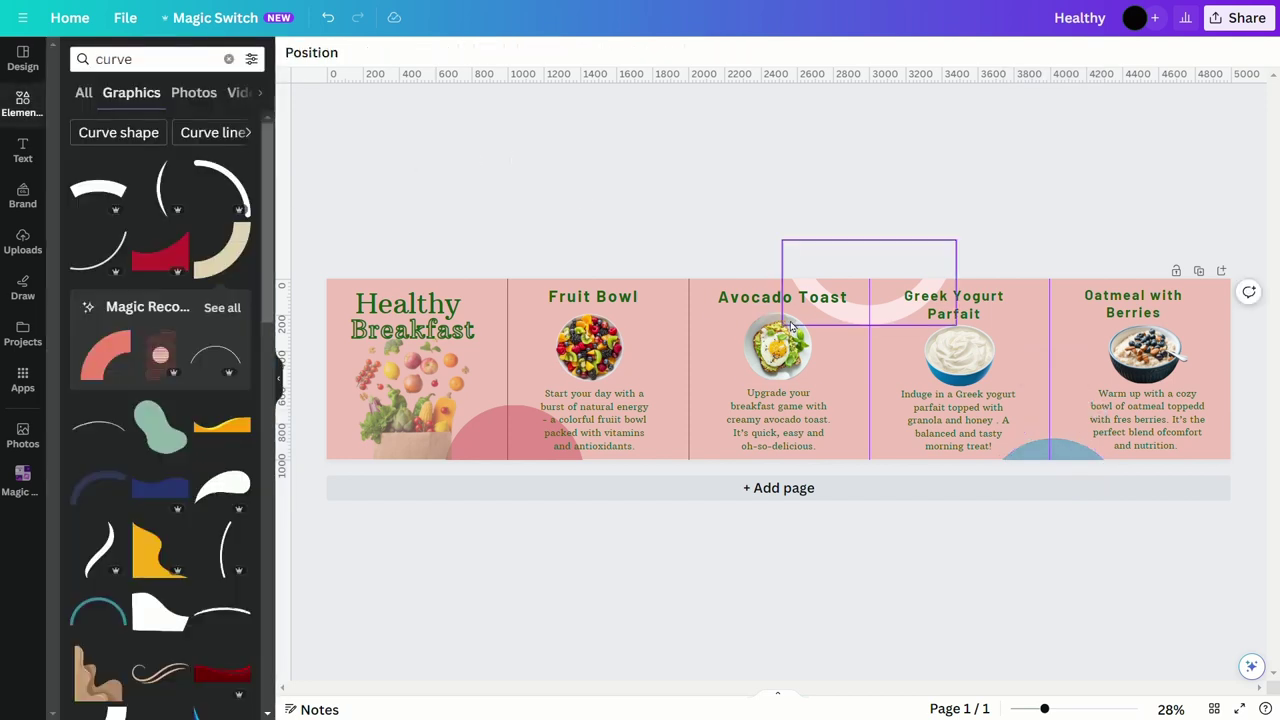
- Add a white wavy-edged curve graphic, then enlarge, rotate and fit it into the upper left corner of the first section
scroll(172, 457, down, 5)
click(172, 457)
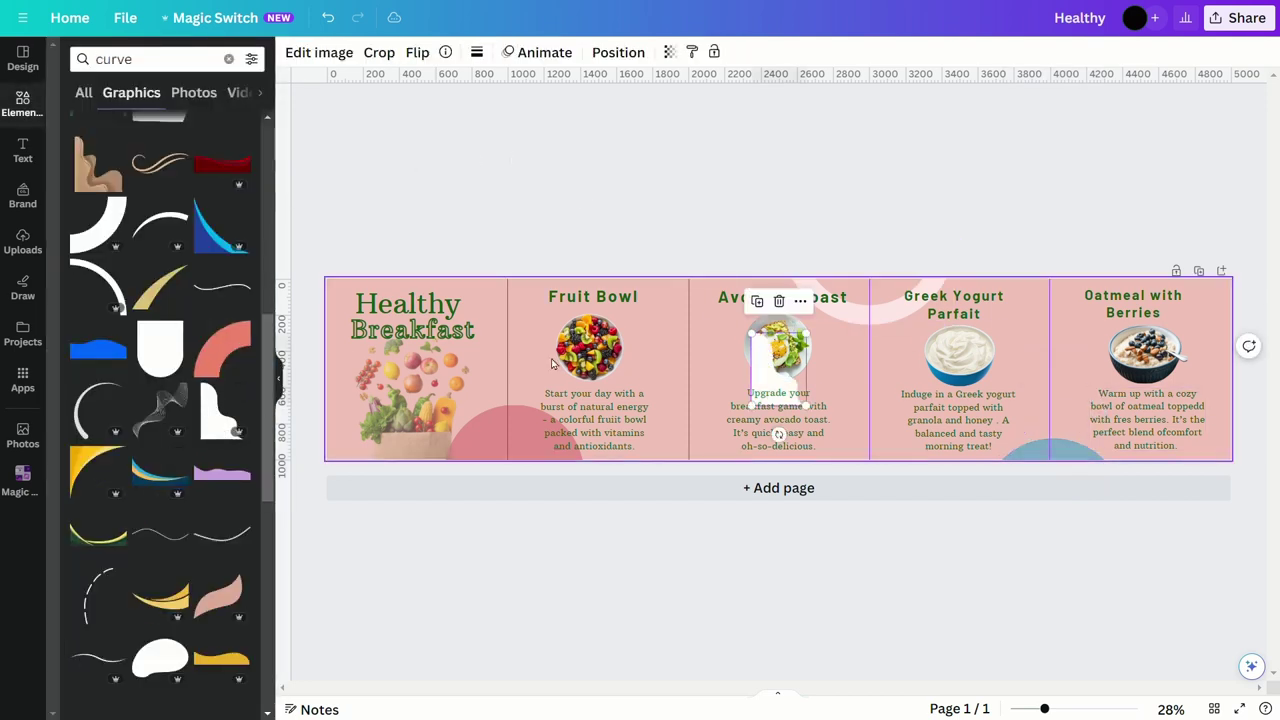
drag(780, 365, 545, 362)
drag(537, 428, 485, 425)
drag(490, 345, 357, 327)
- Colour the wavy corner shape in the first section green
click(476, 52)
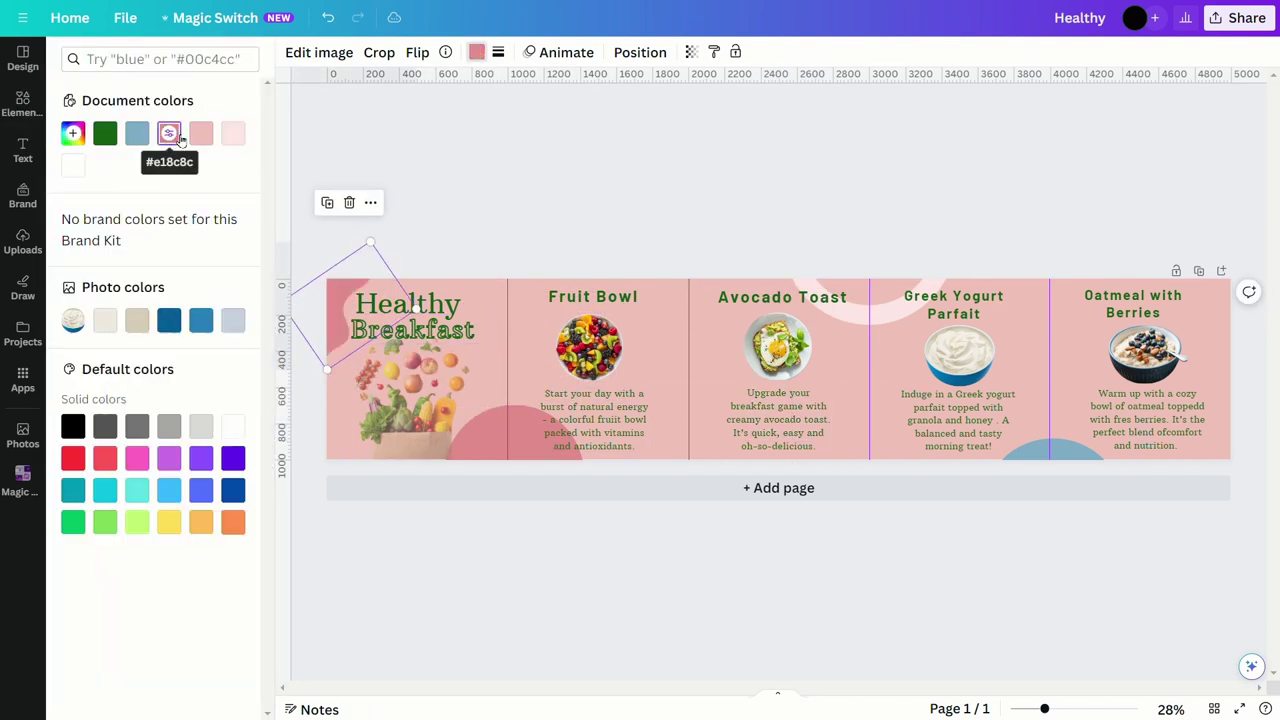
click(105, 133)
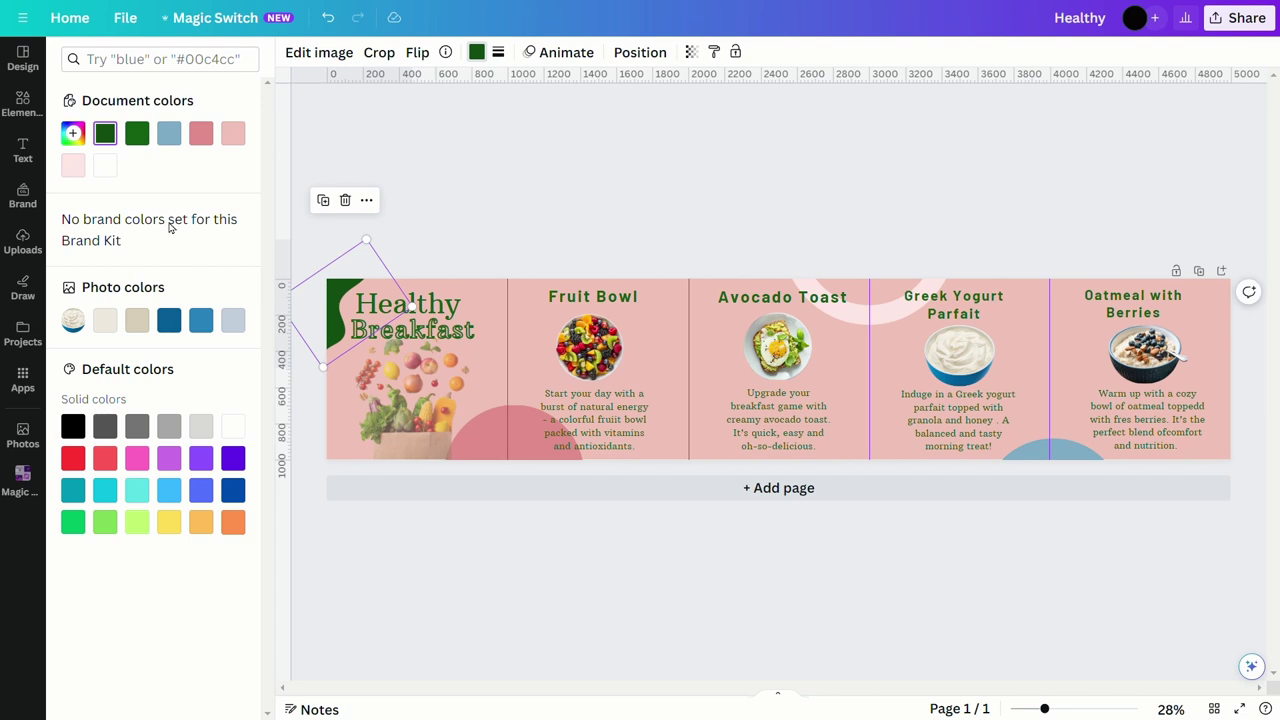
click(618, 236)
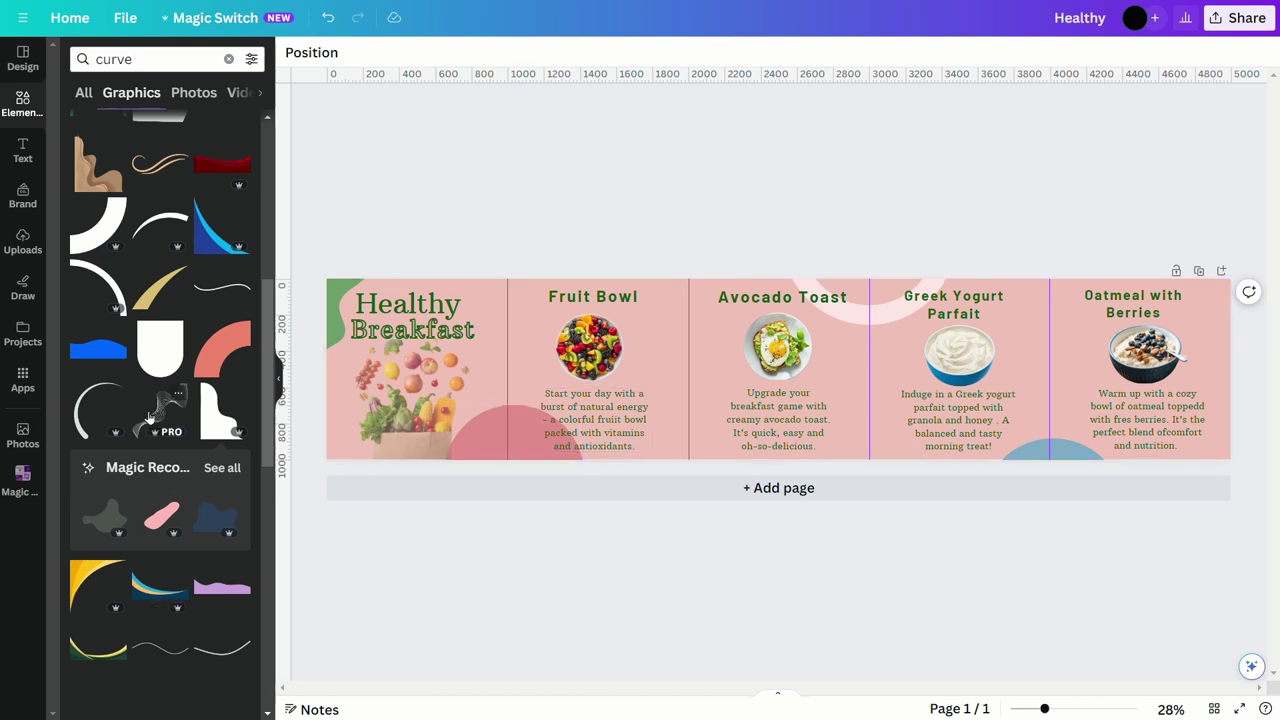
- Add a wavy line-mesh graphic, enlarge it across the second and third sections and send it behind all other elements
click(779, 370)
drag(779, 375, 822, 315)
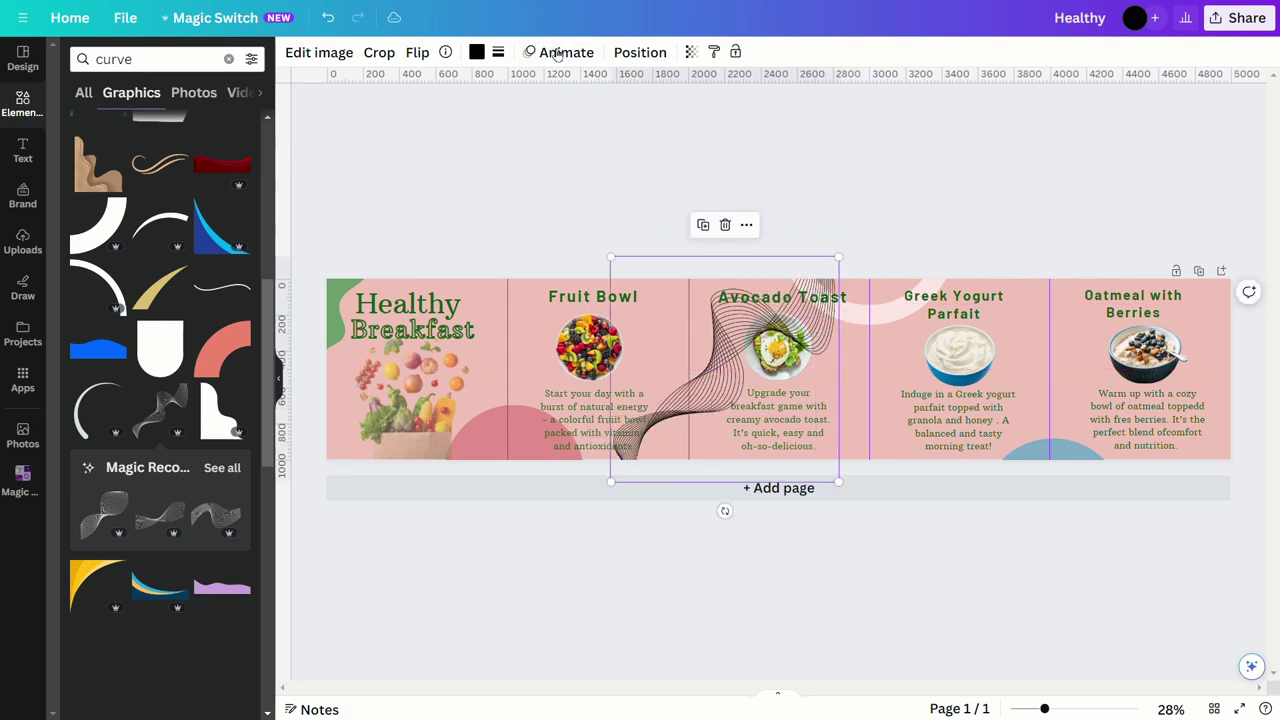
click(640, 52)
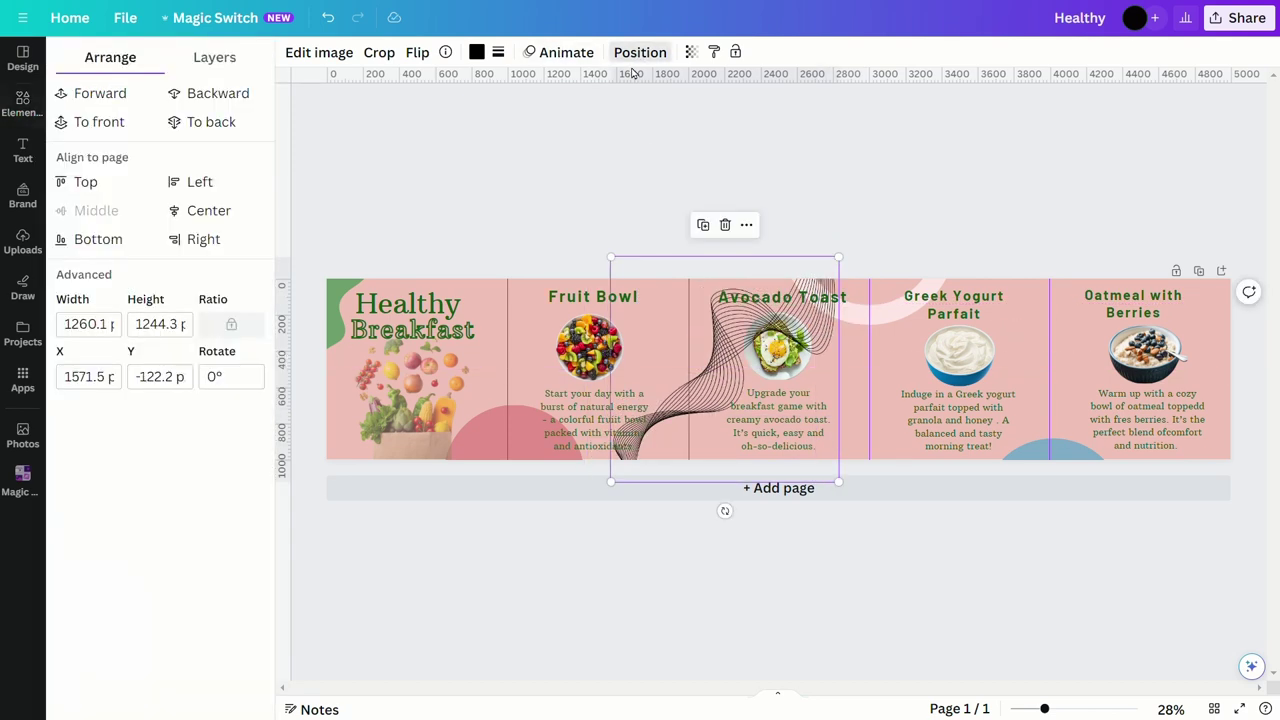
click(238, 101)
click(238, 99)
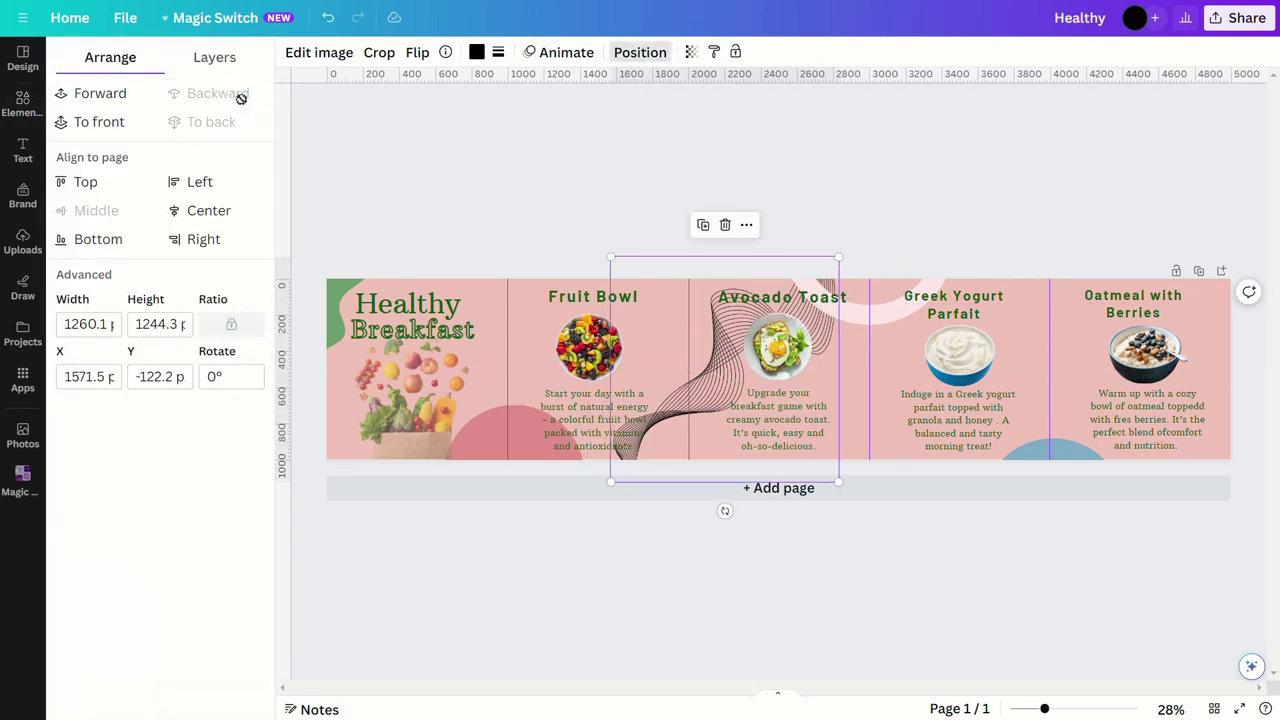
- Fade the wavy line mesh to a Transparency value of about 12 and place a copy of it over the fifth section
click(690, 52)
drag(690, 108, 588, 110)
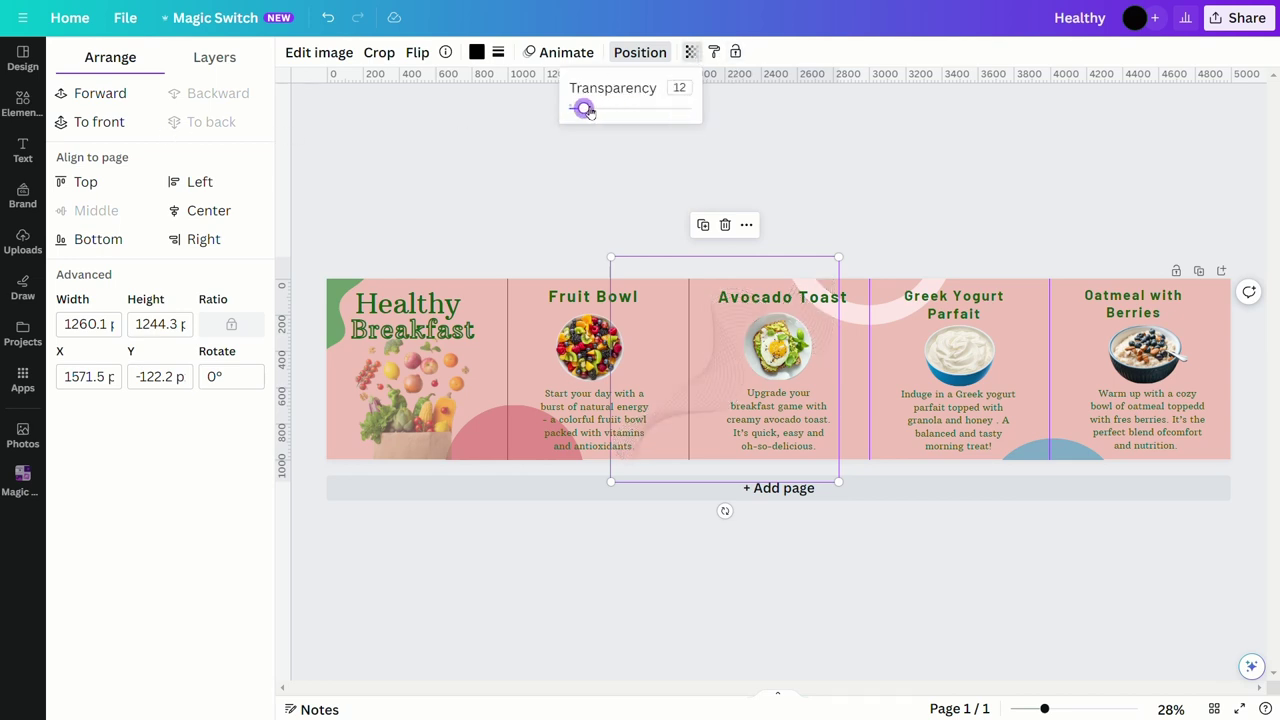
click(463, 226)
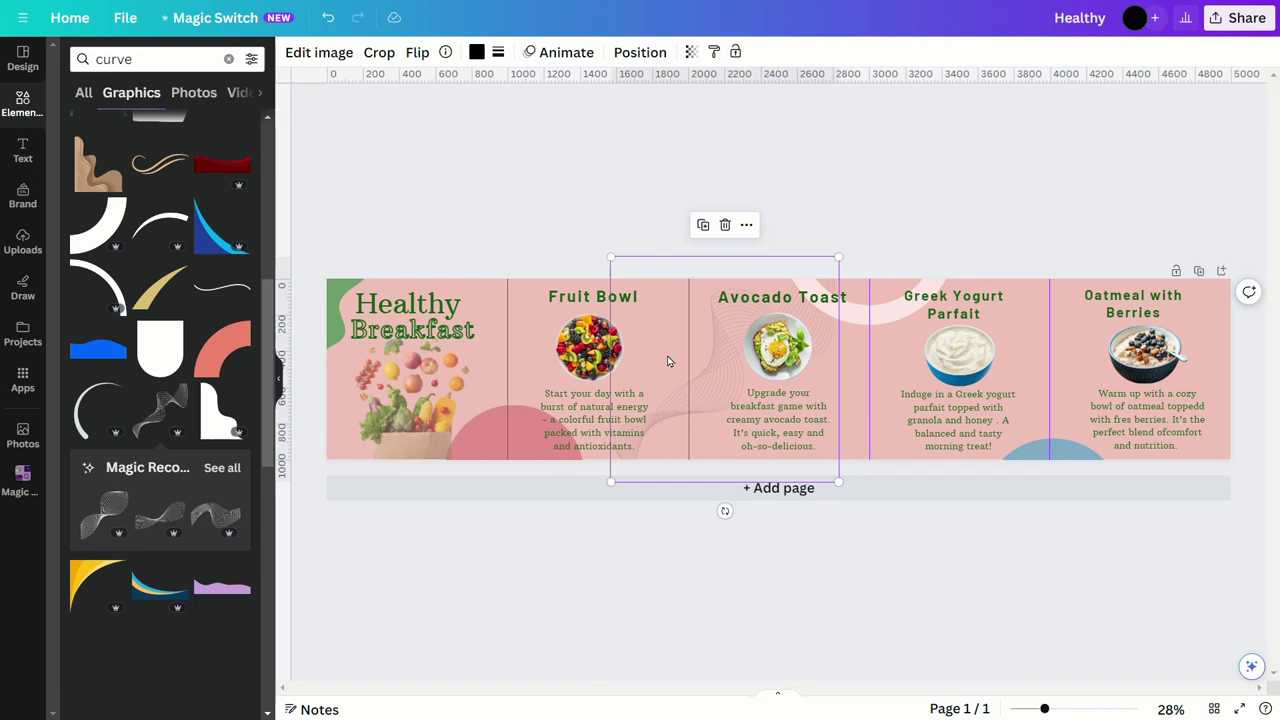
drag(731, 367, 1128, 356)
click(906, 219)
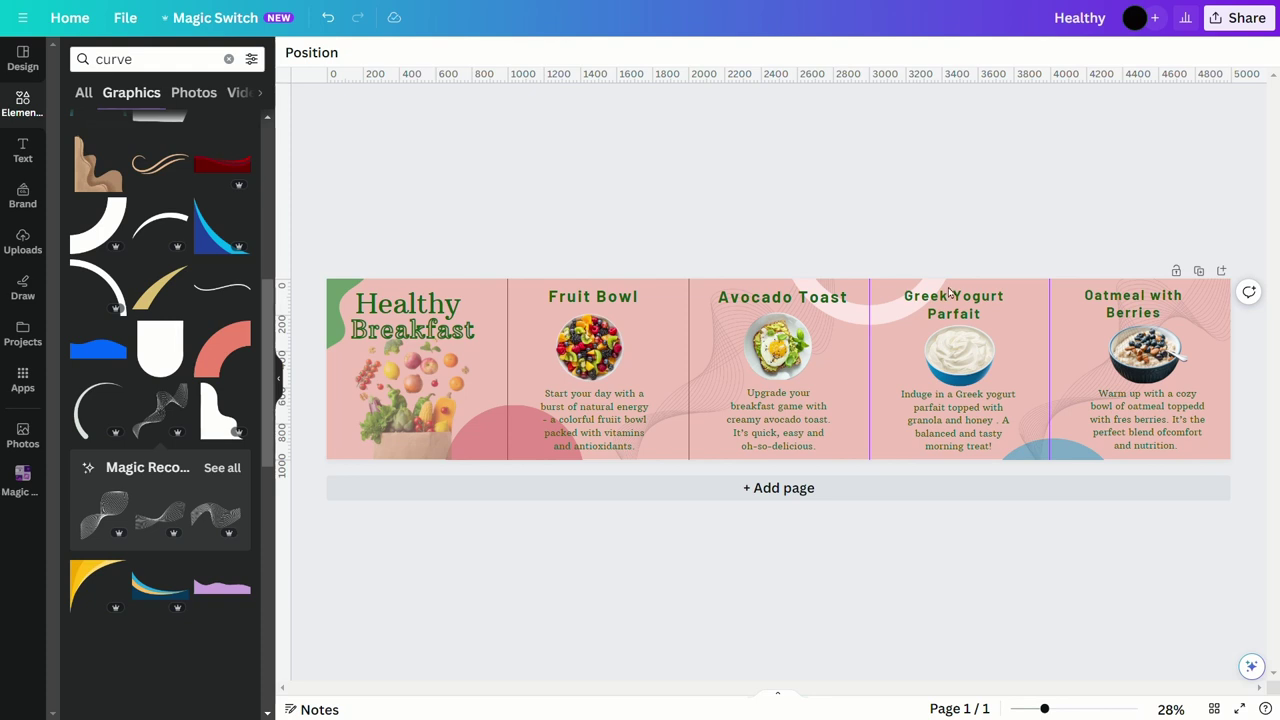
- Move the light blue curve between the fourth and fifth sections one level backward in the stacking order
click(1012, 458)
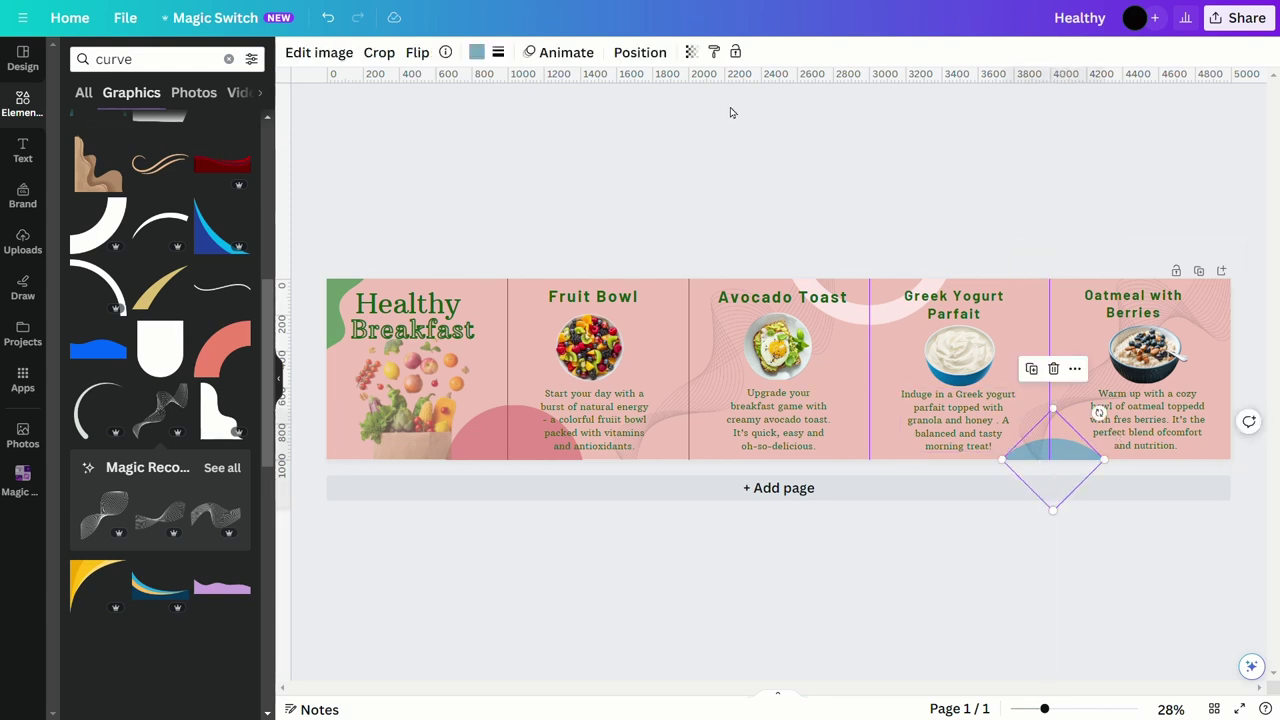
click(640, 52)
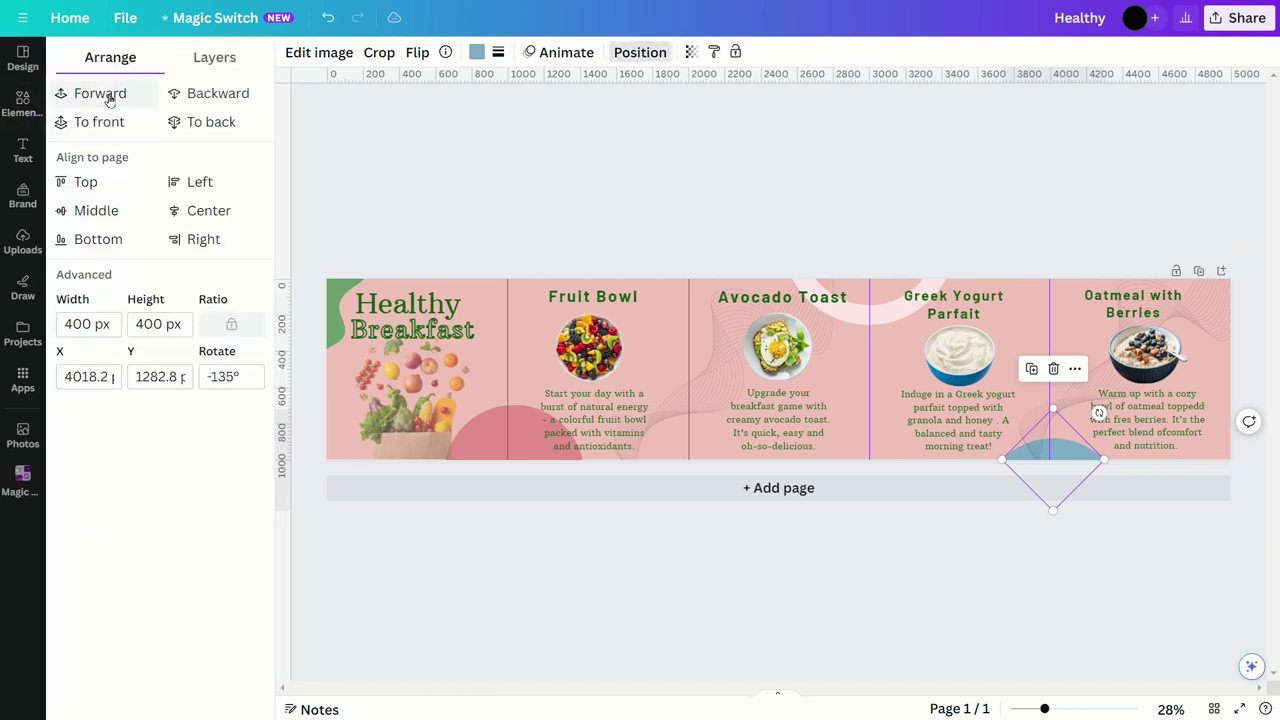
click(205, 94)
click(703, 127)
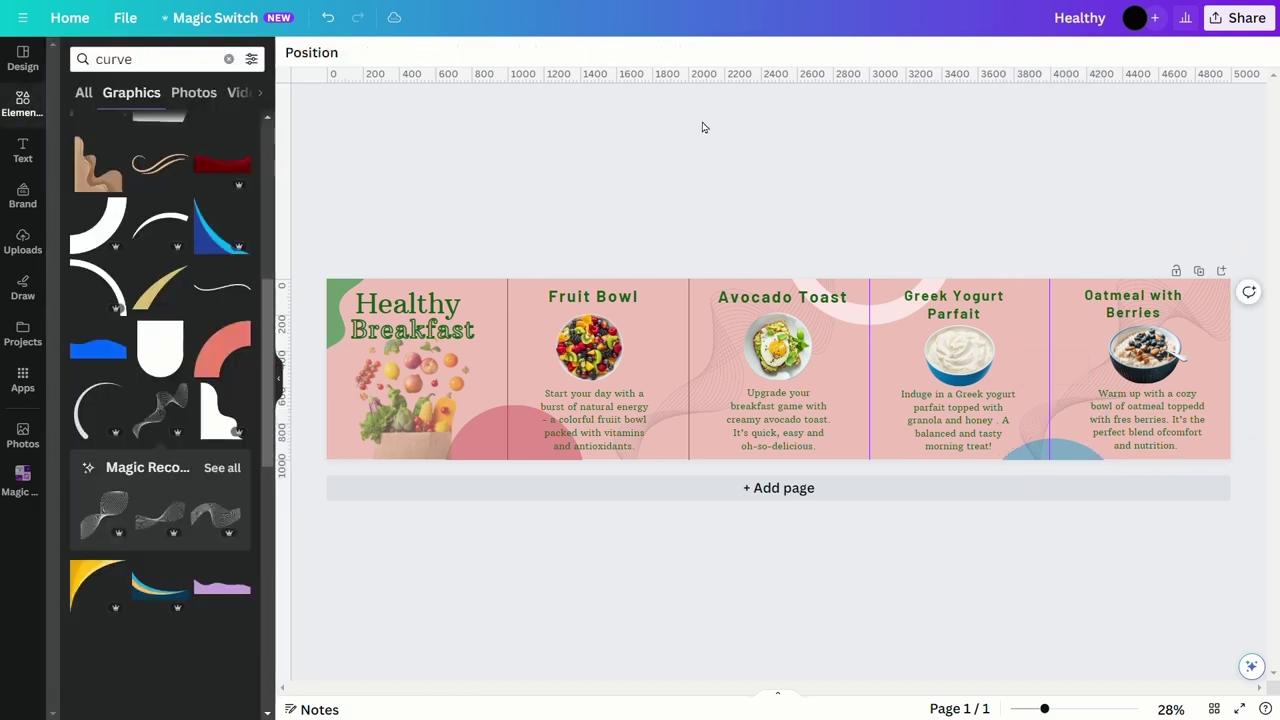
- Export the finished carousel as an image and upload it to the online Instagram image splitter site
click(1240, 17)
click(1140, 371)
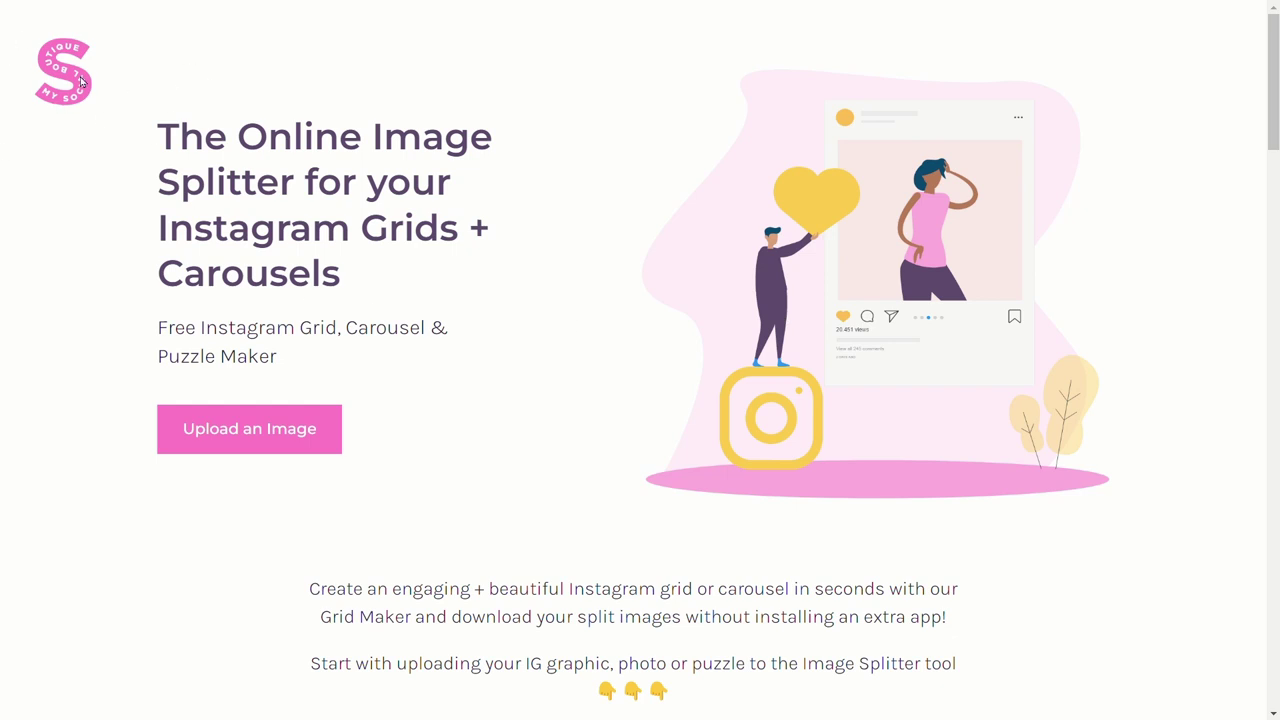
click(283, 441)
scroll(630, 140, up, 2)
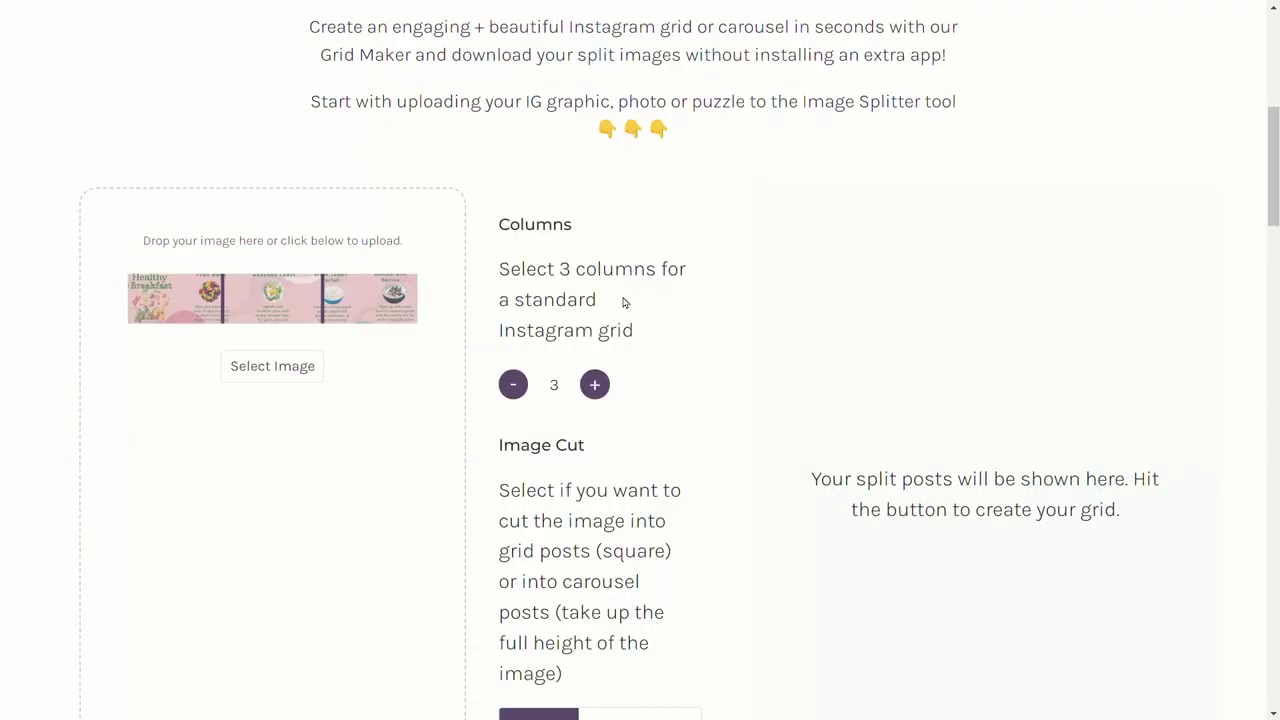
- Split the uploaded image into 5 columns using the Carousel image cut
click(595, 385)
click(595, 385)
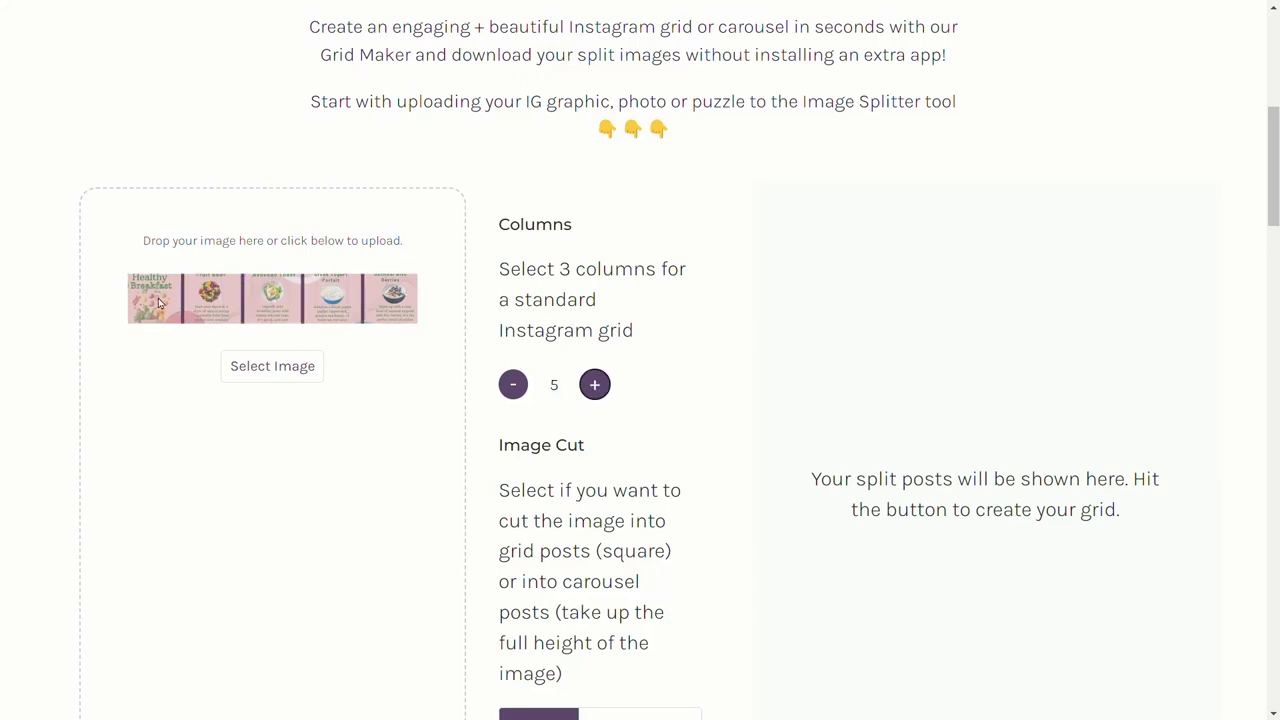
scroll(615, 337, down, 2)
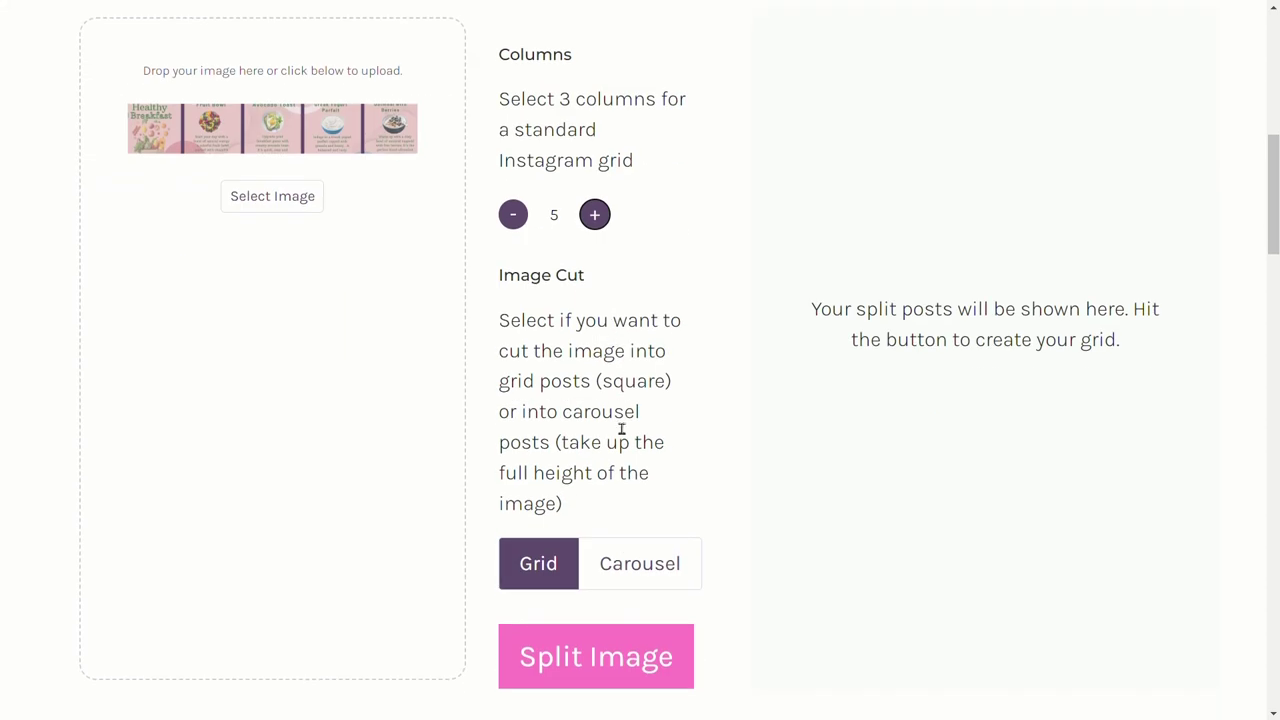
click(651, 563)
click(620, 657)
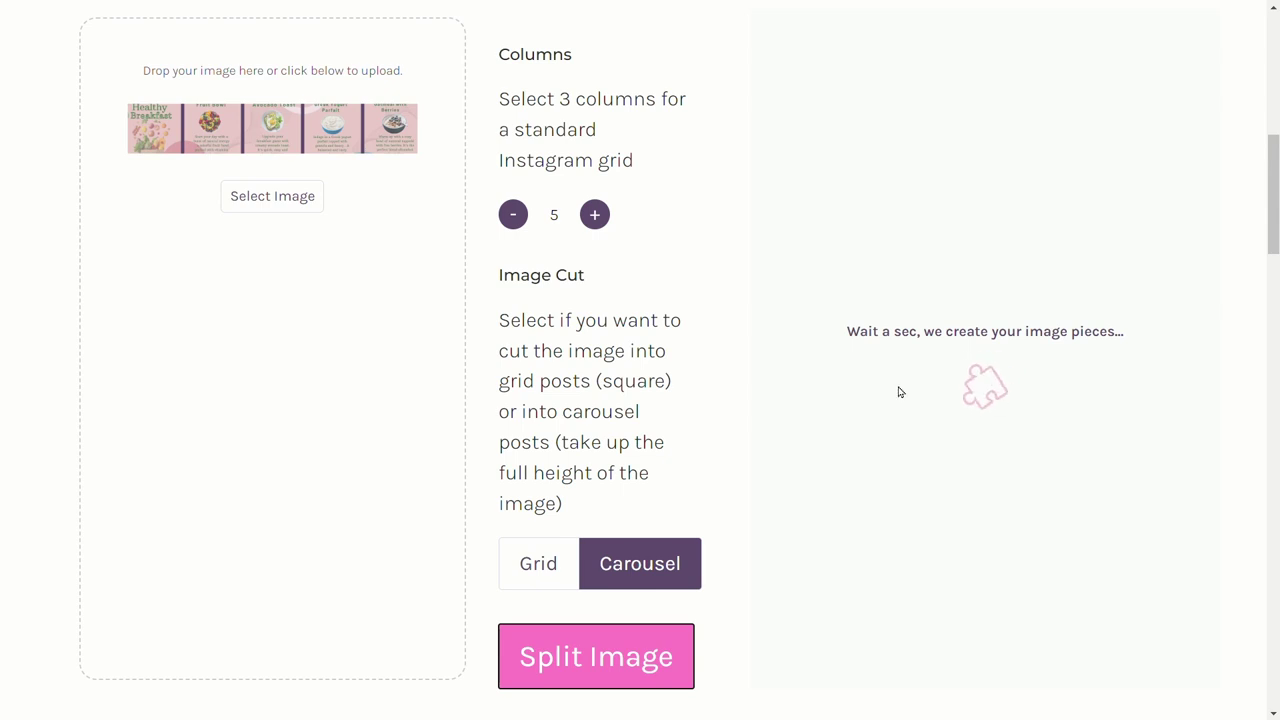